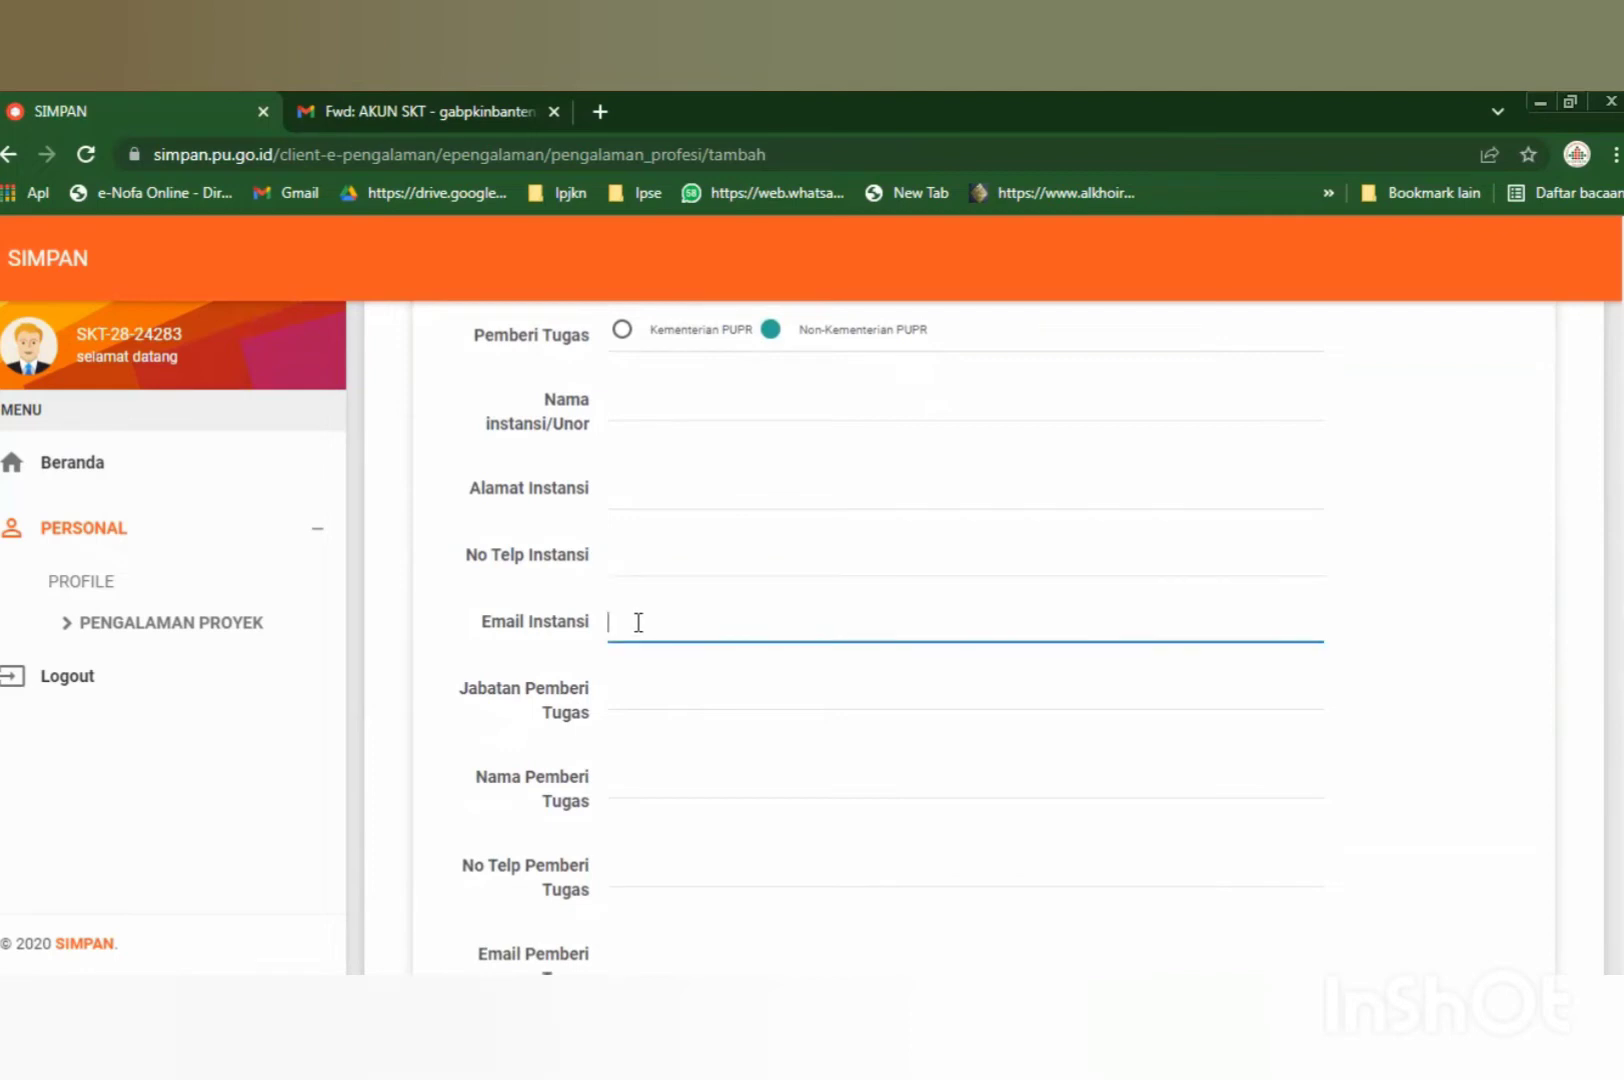
scroll(638, 622, down, 3)
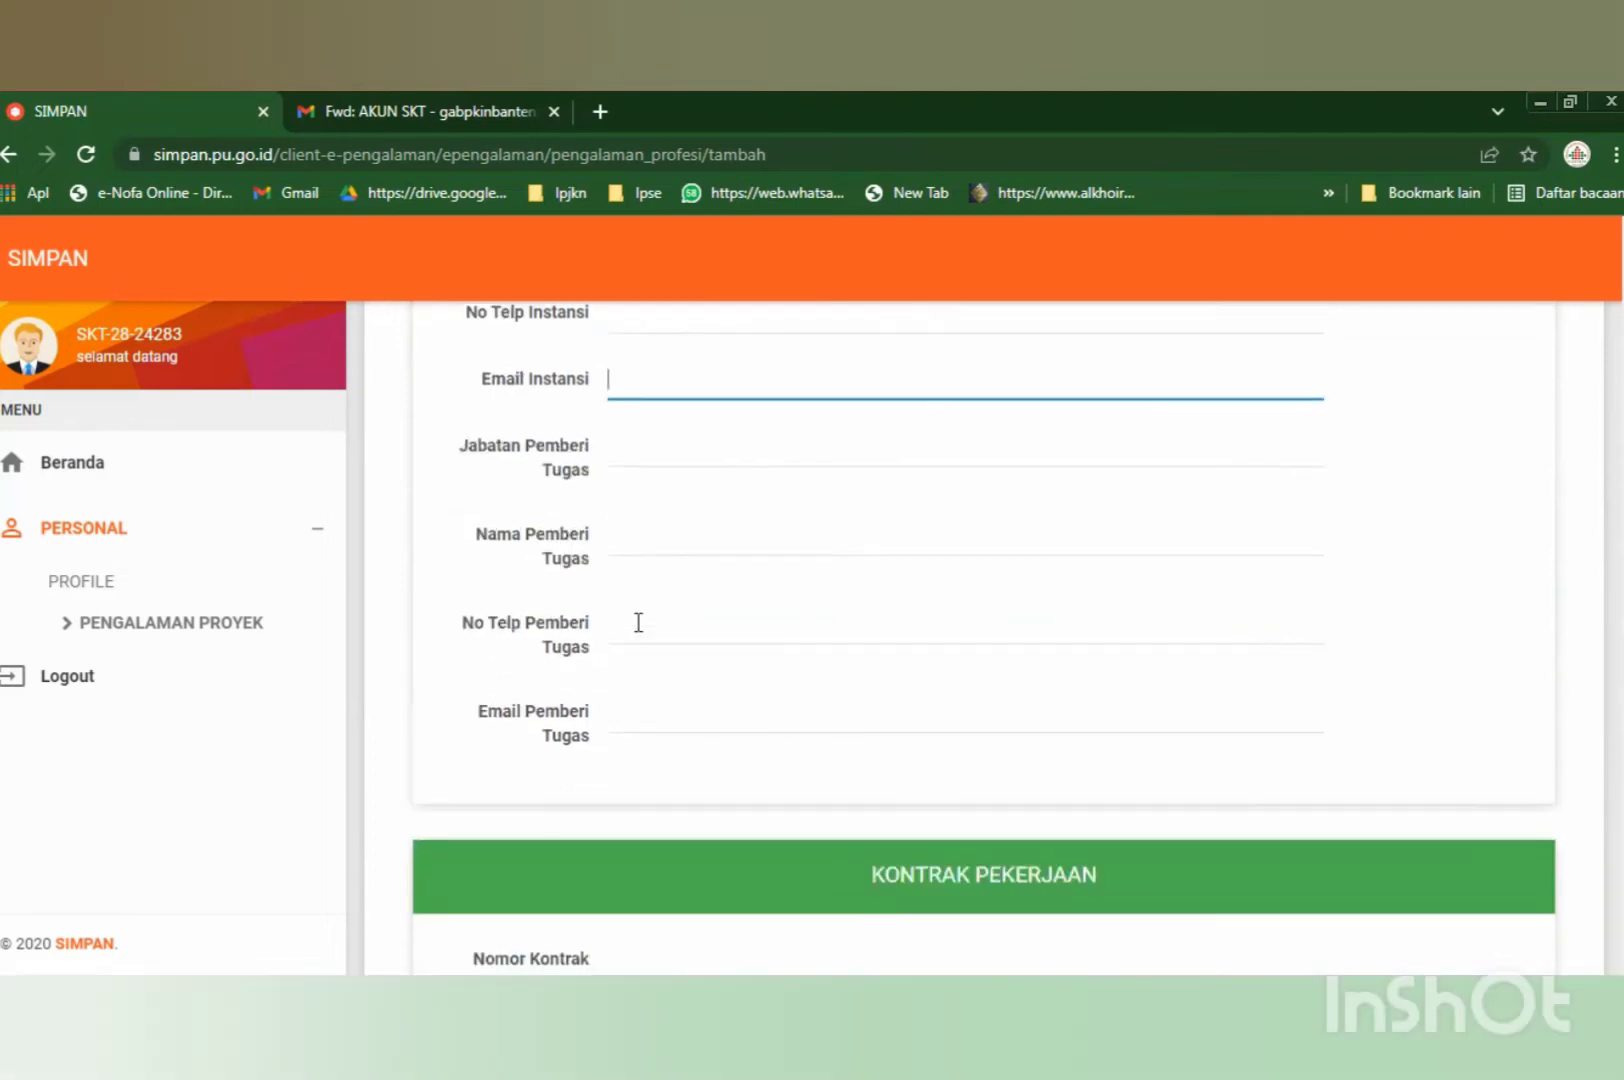
click(652, 455)
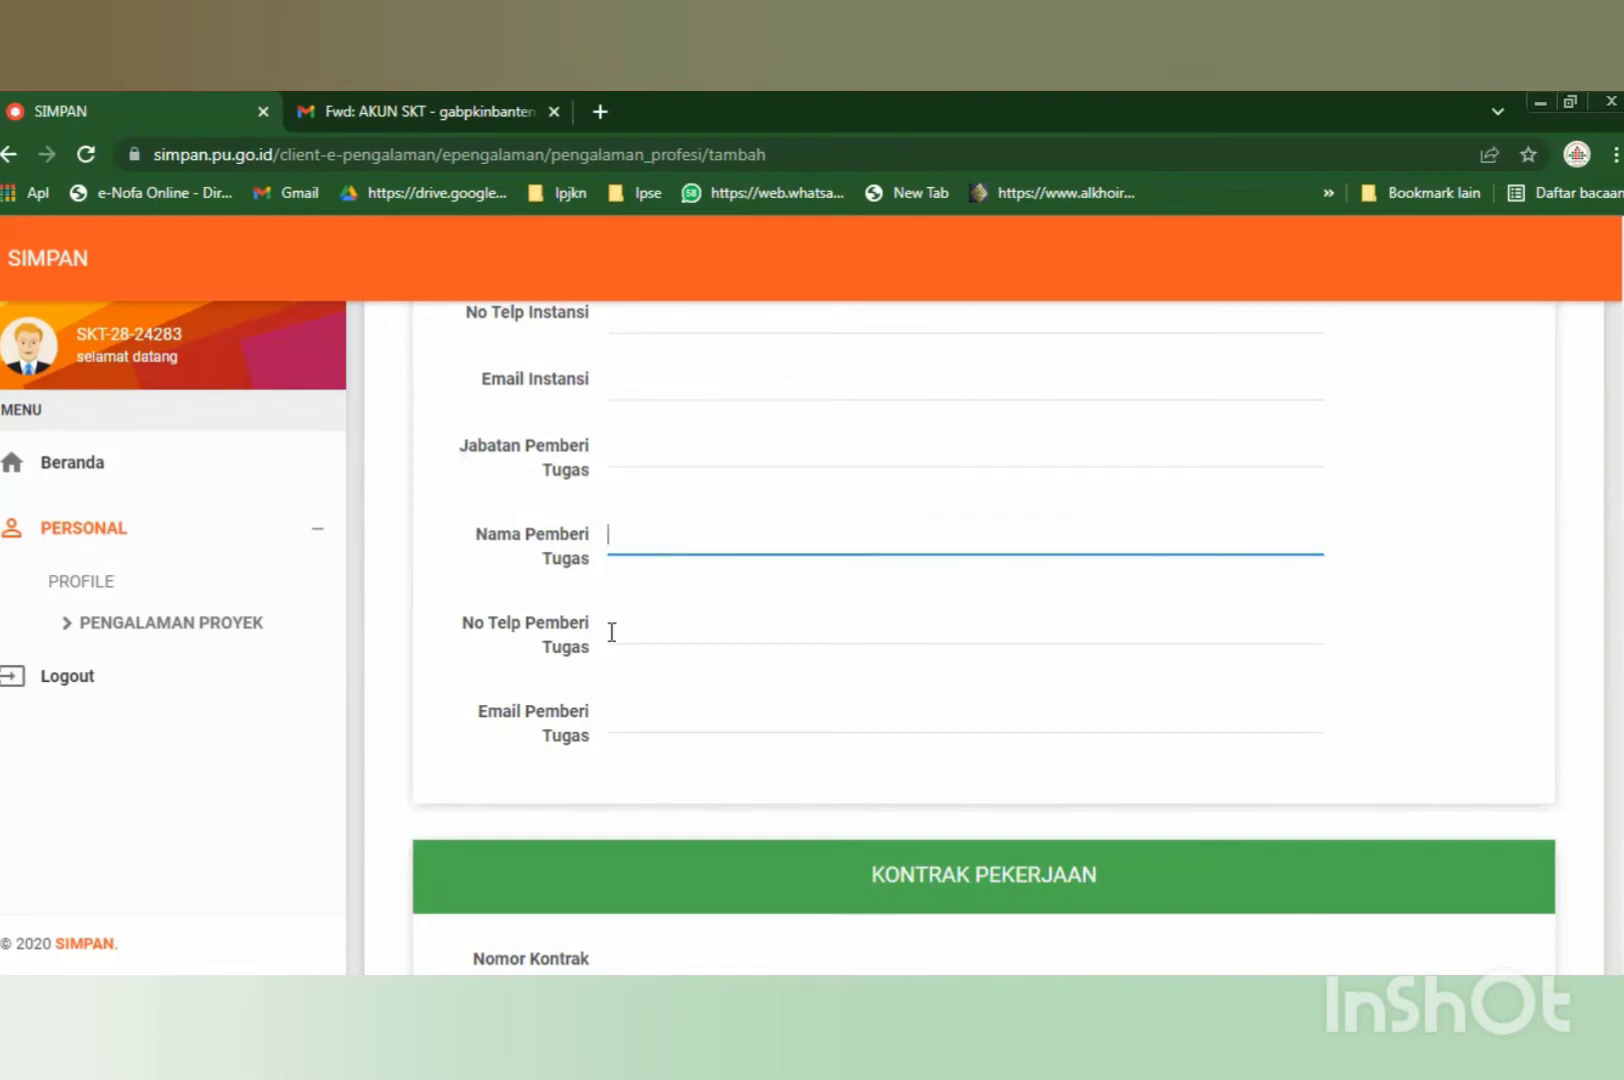
click(665, 622)
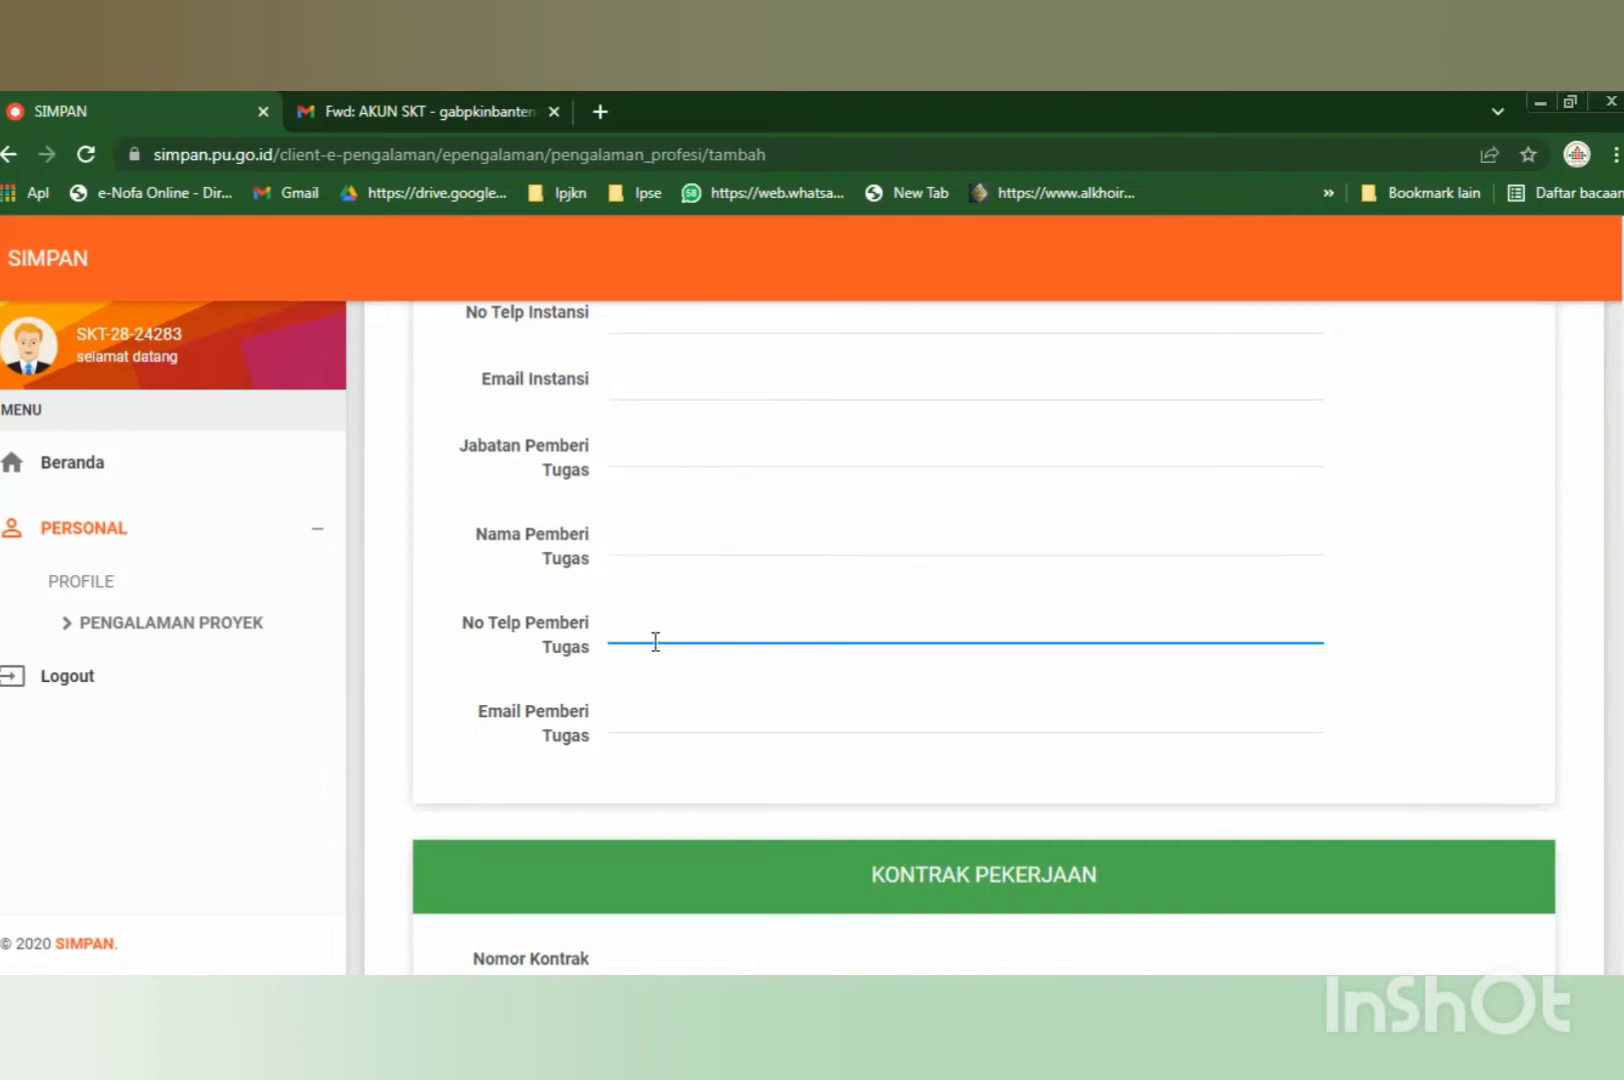
scroll(655, 641, up, 3)
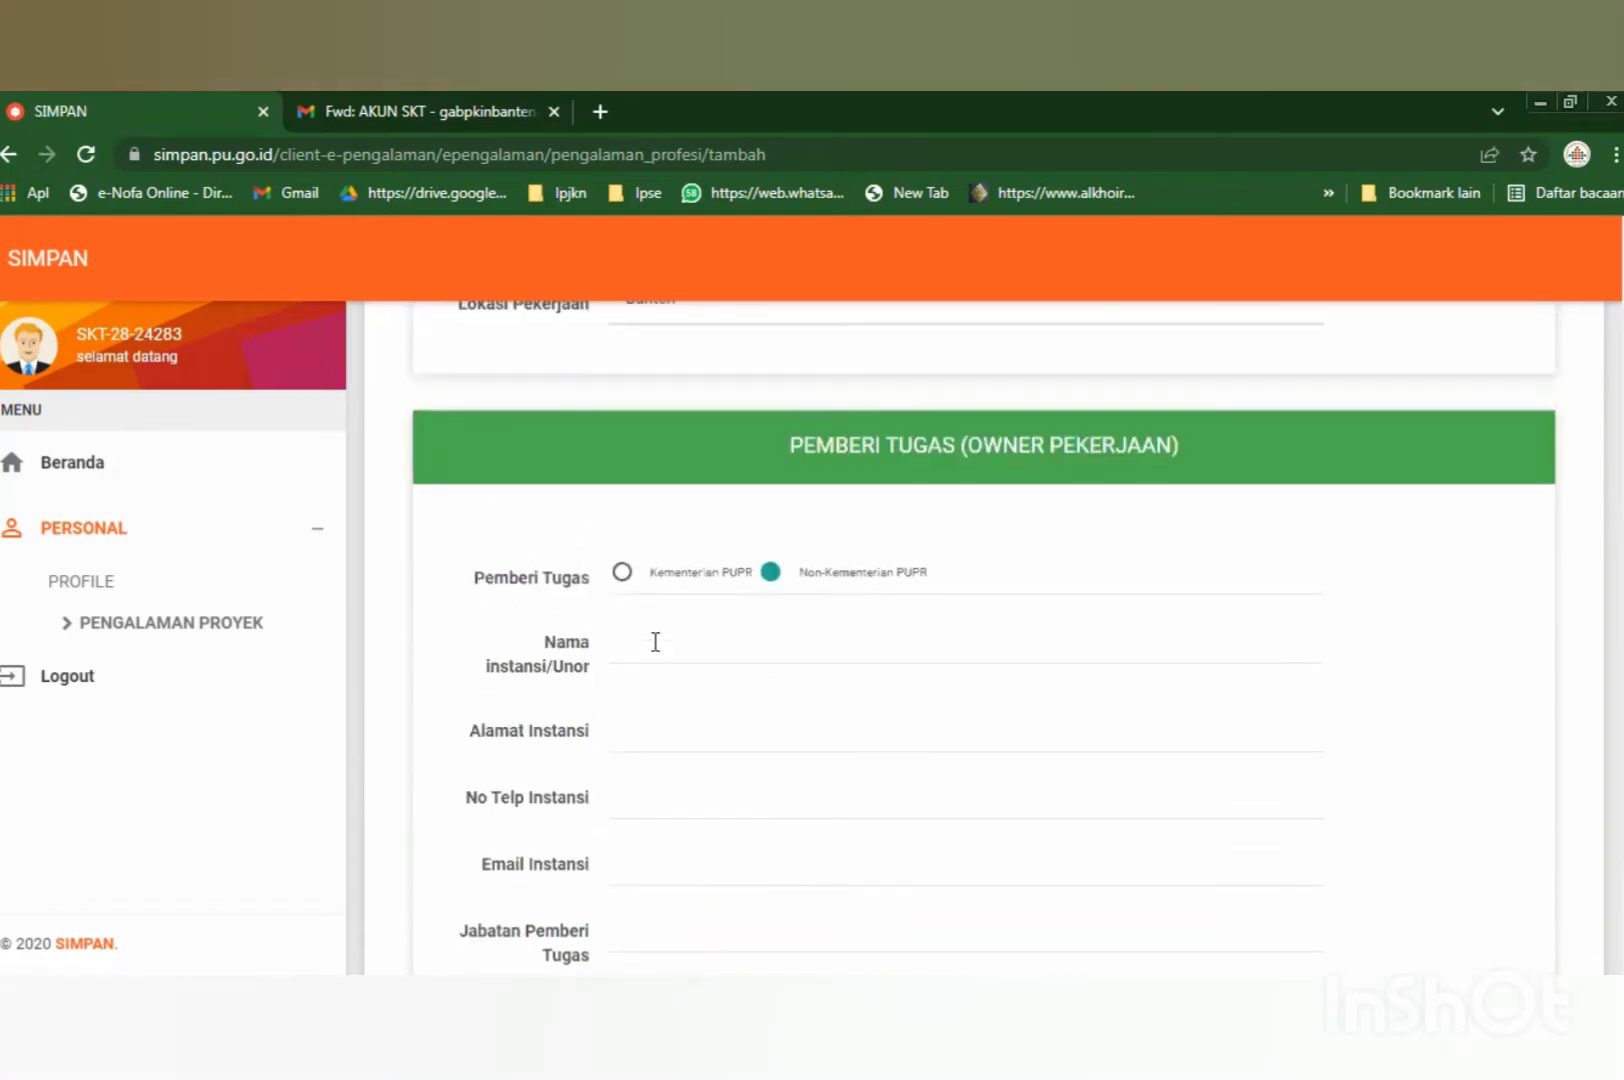
scroll(639, 676, down, 3)
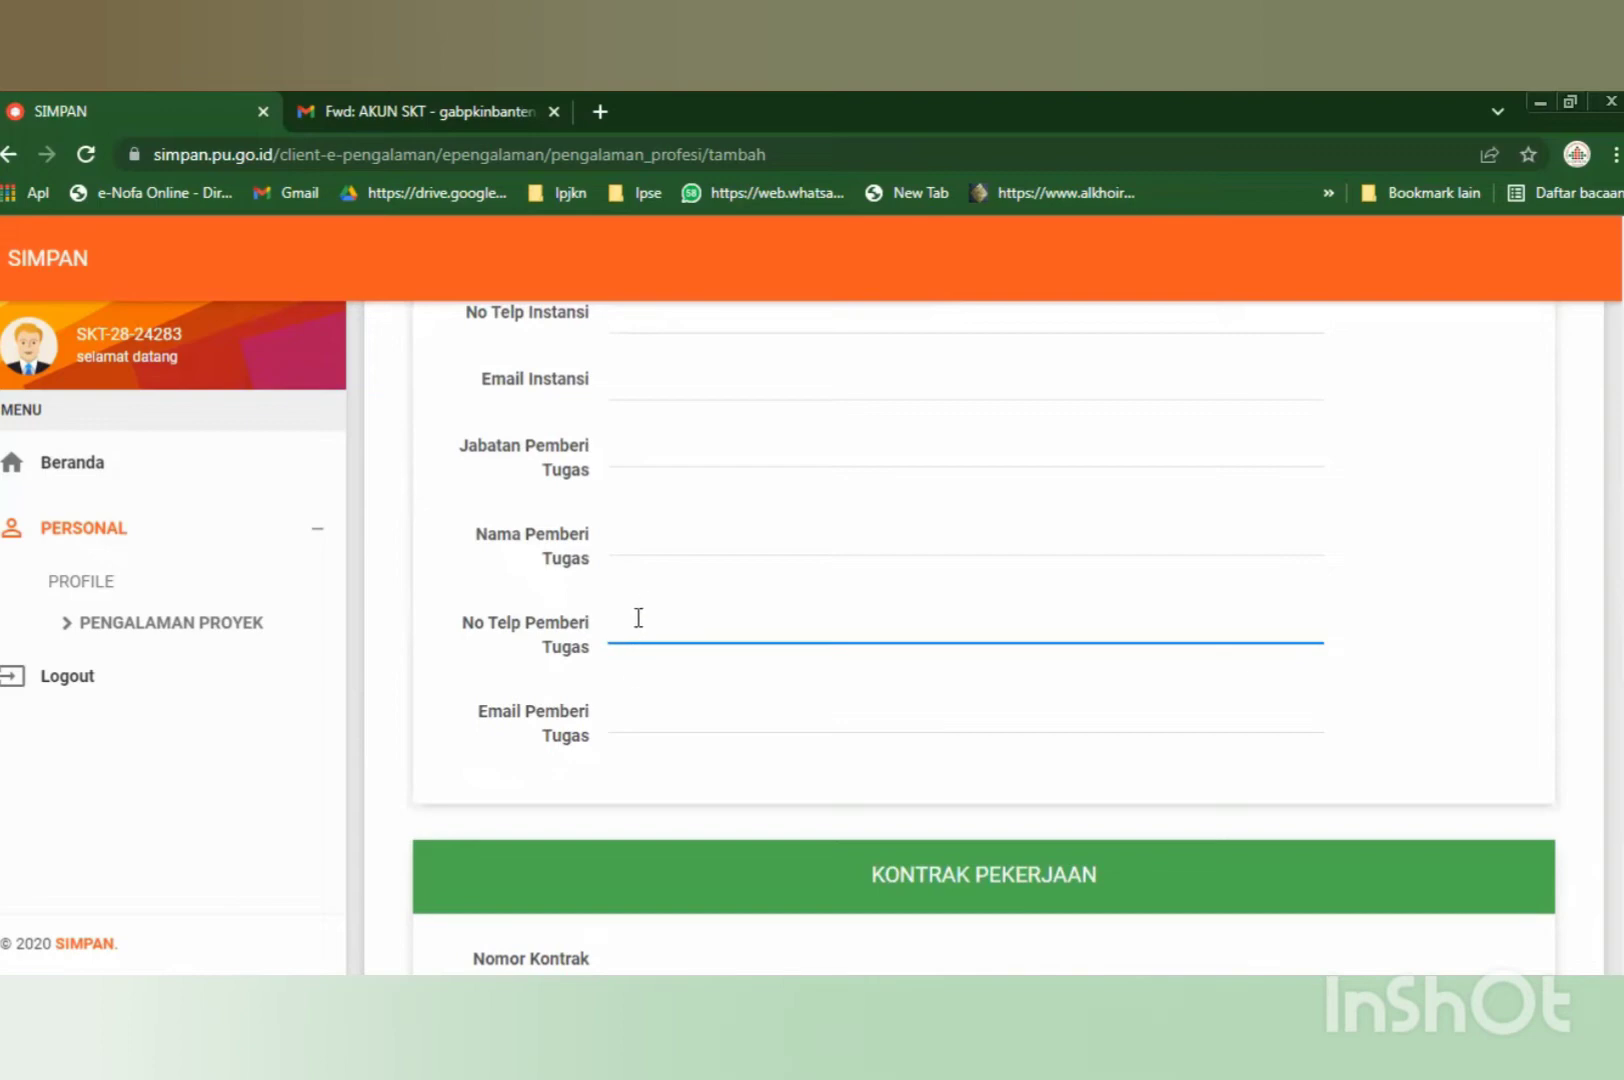
scroll(638, 629, up, 3)
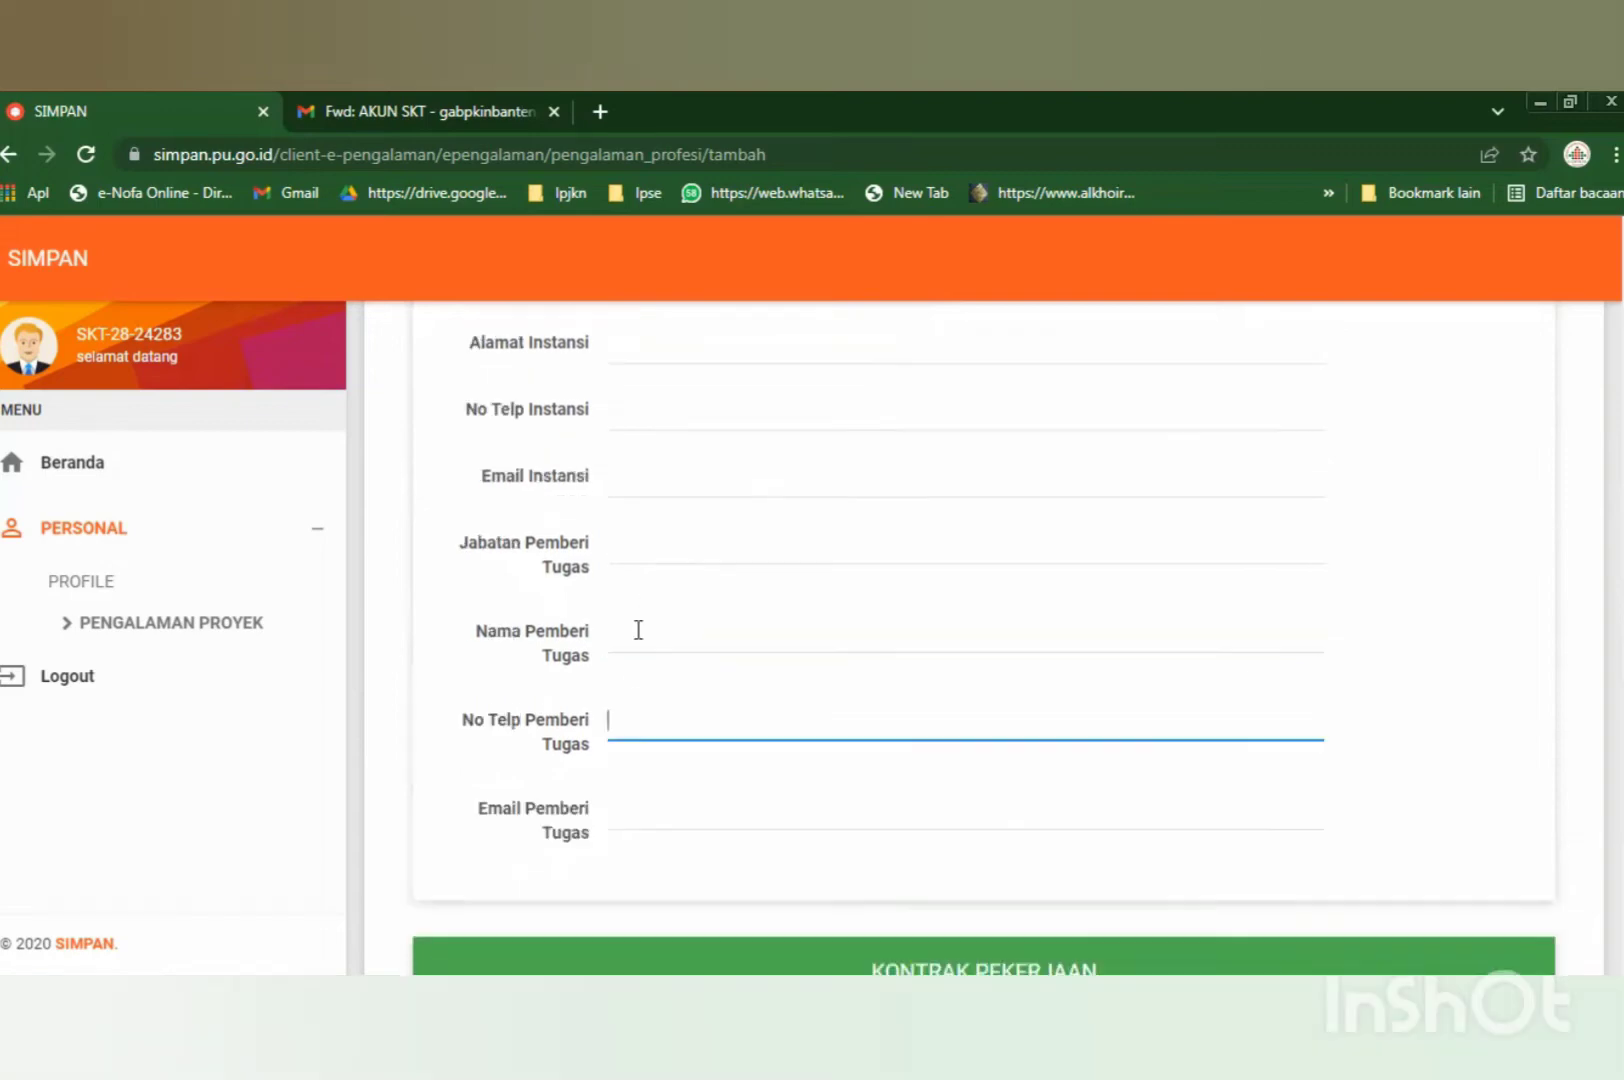
scroll(638, 629, down, 1)
scroll(638, 629, down, 2)
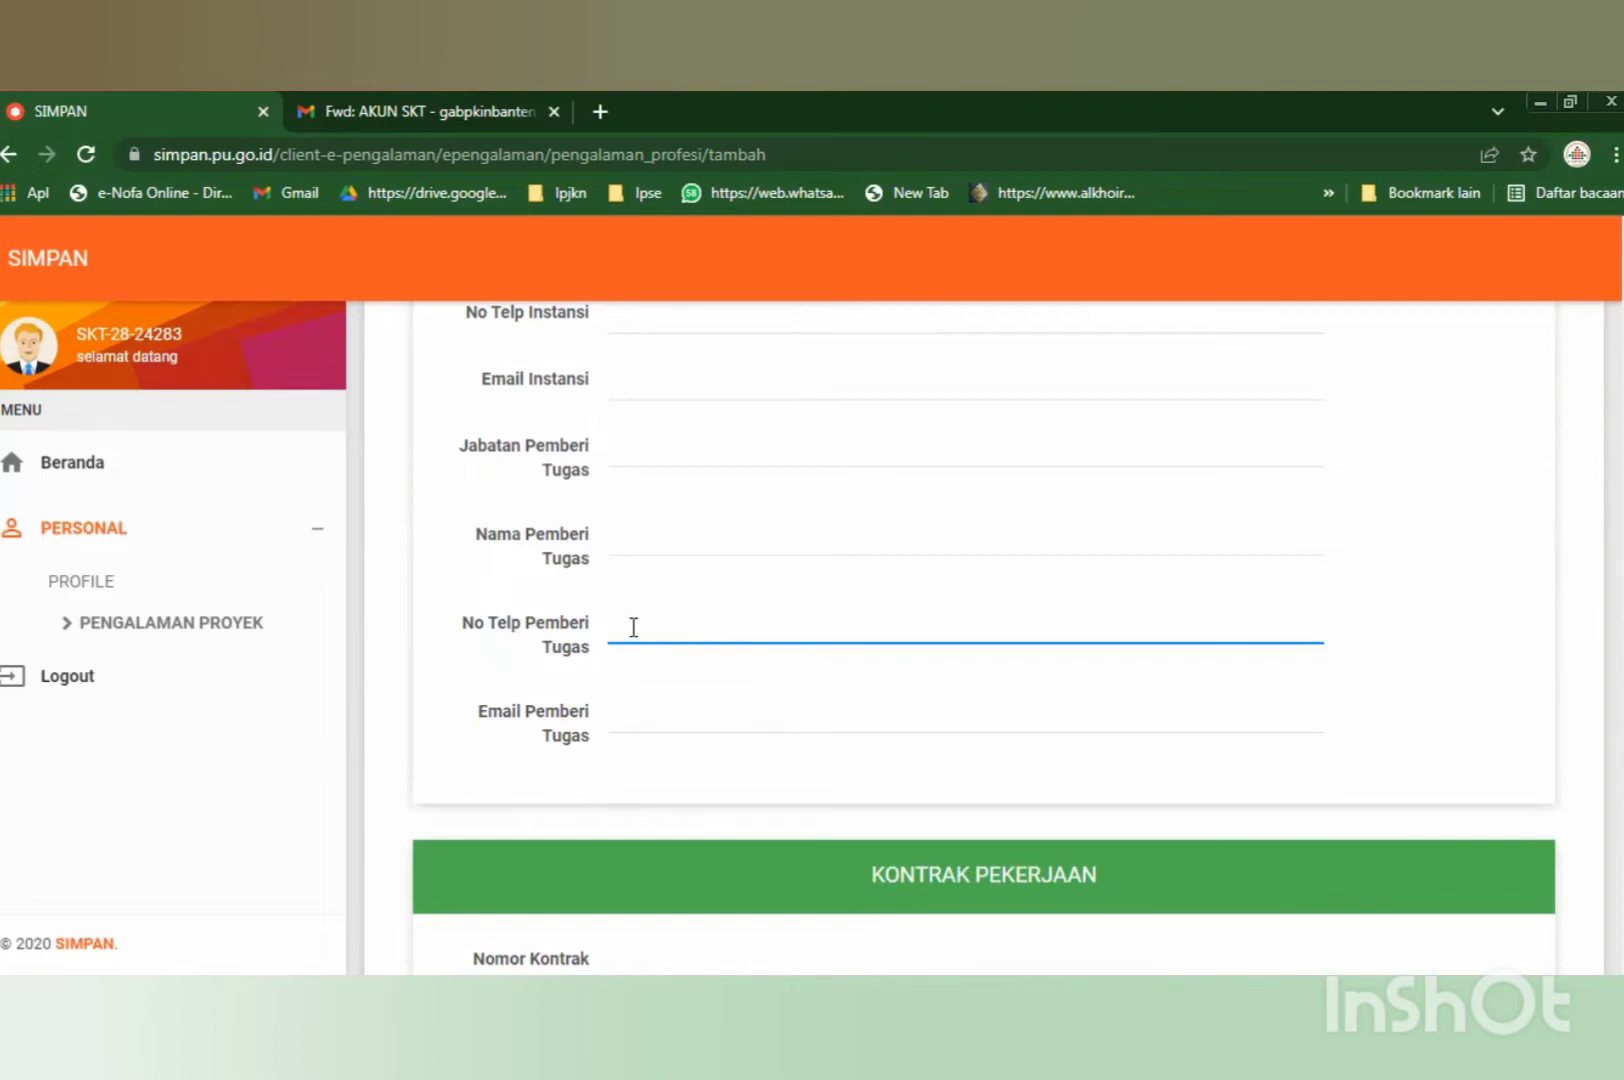
click(624, 708)
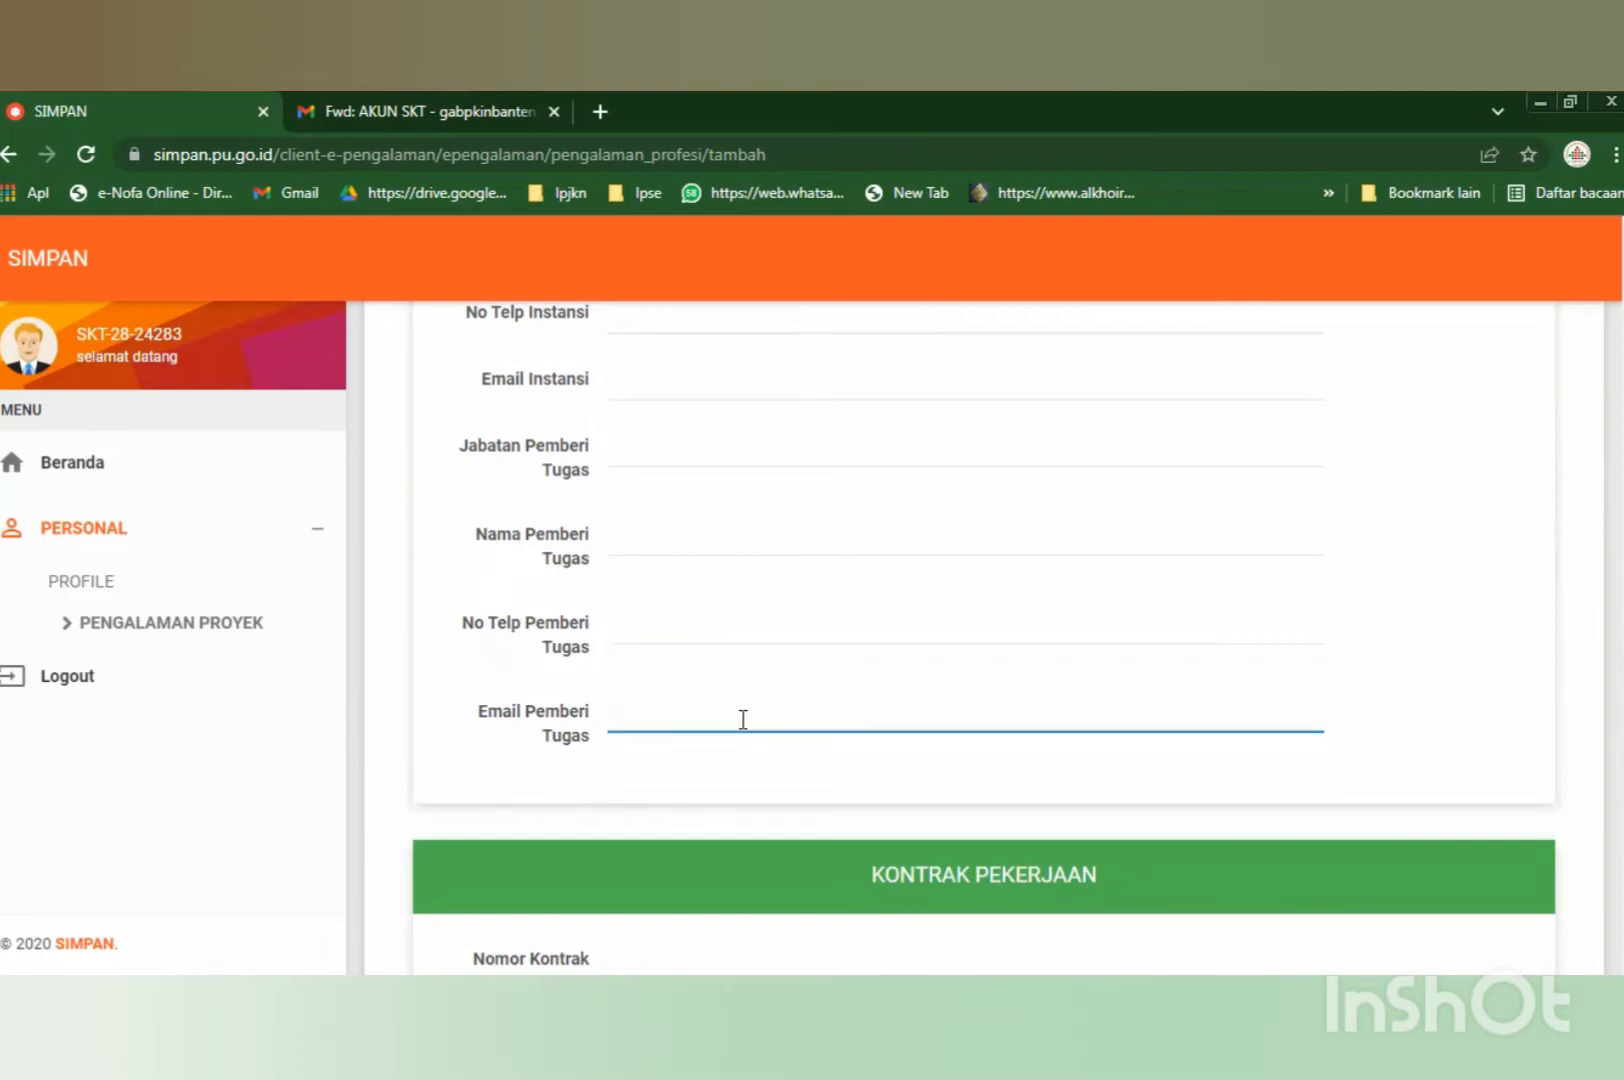
scroll(740, 719, down, 1)
scroll(740, 725, up, 5)
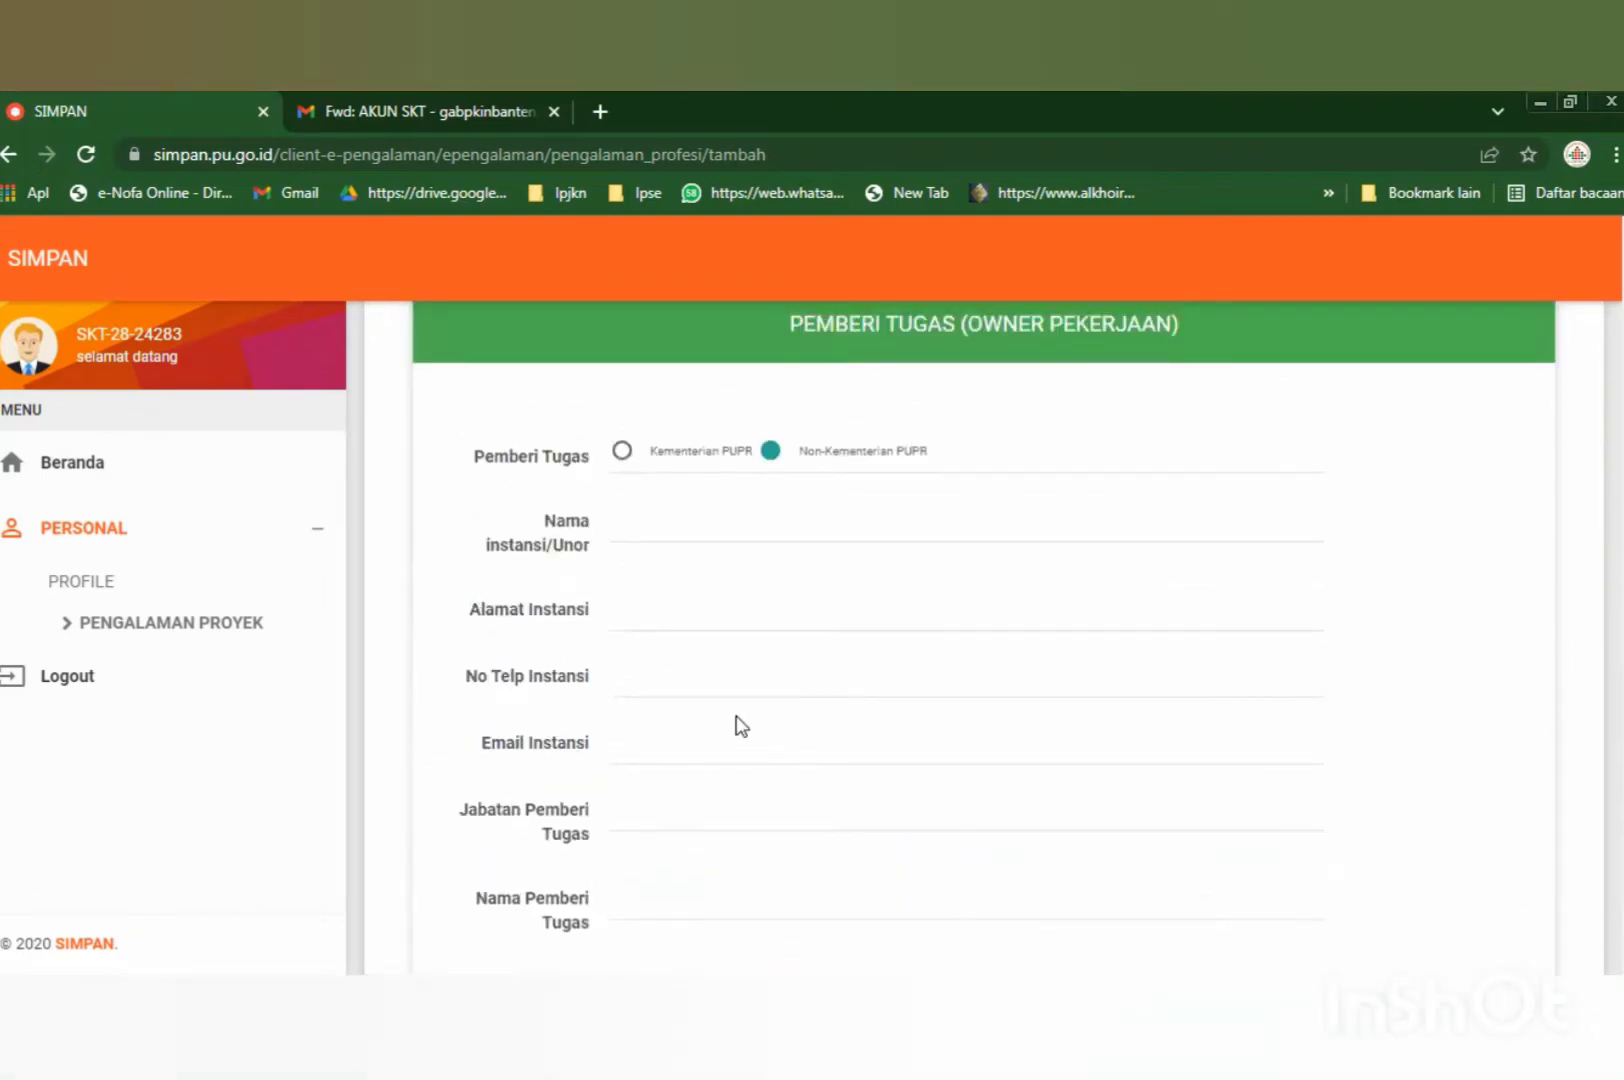
scroll(737, 722, down, 5)
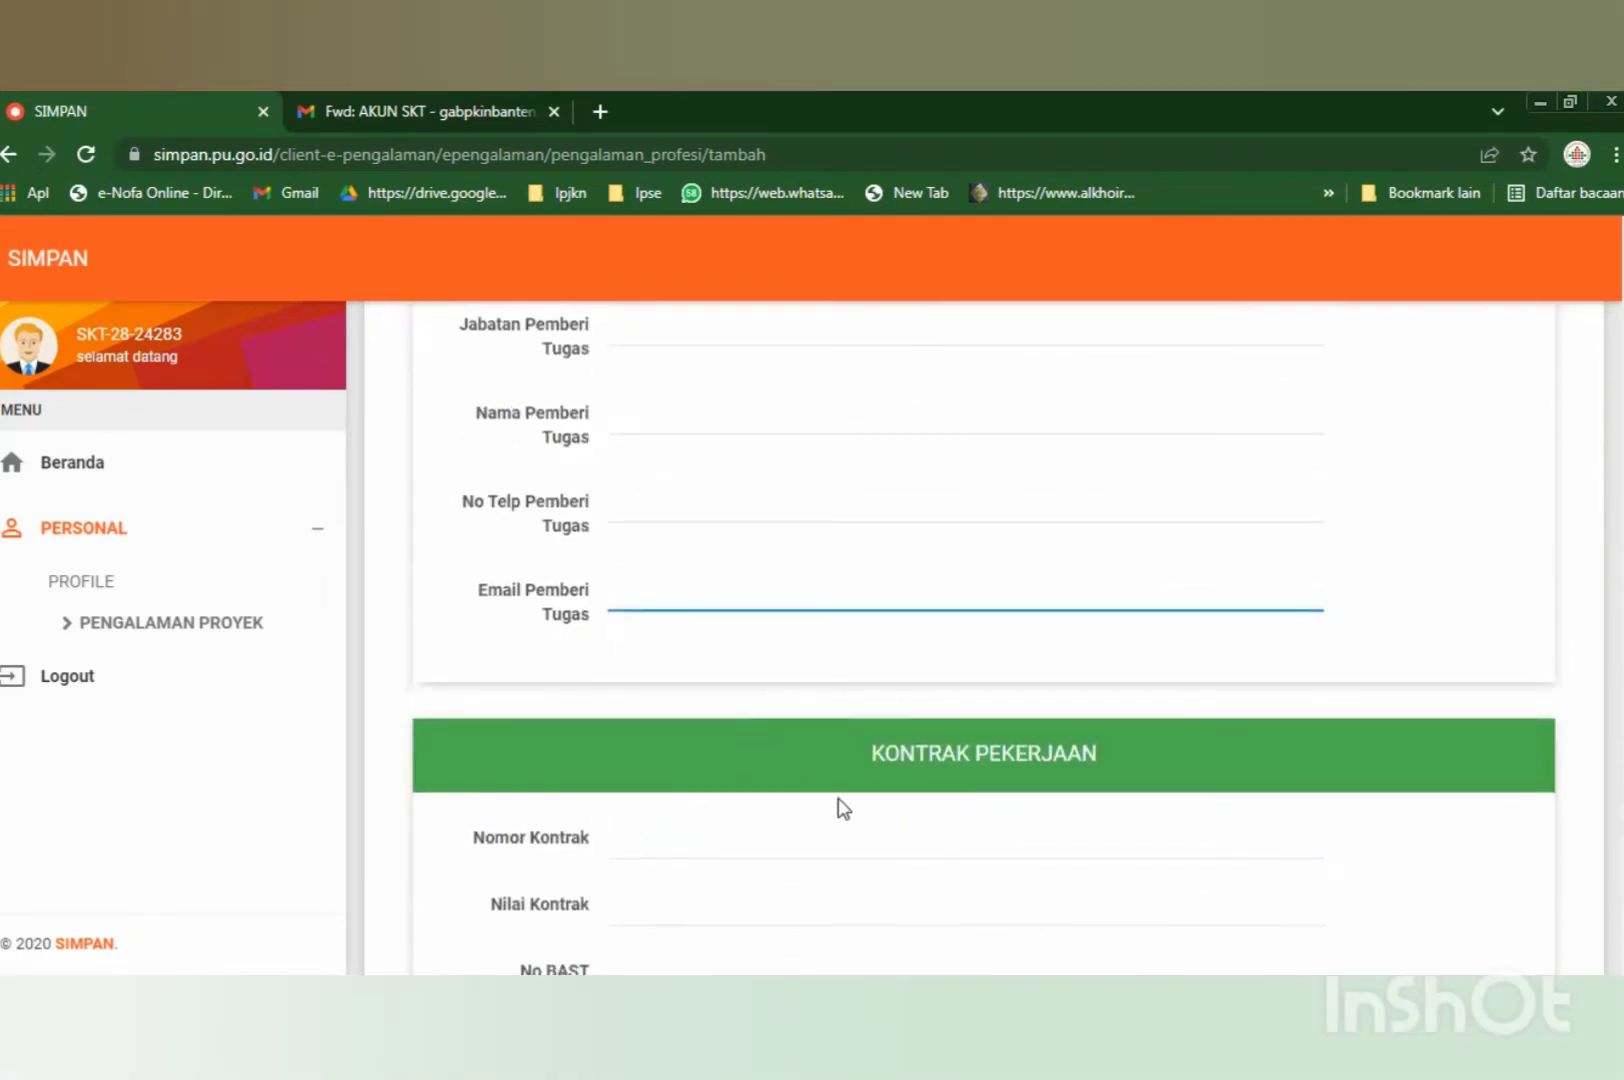
scroll(837, 800, down, 3)
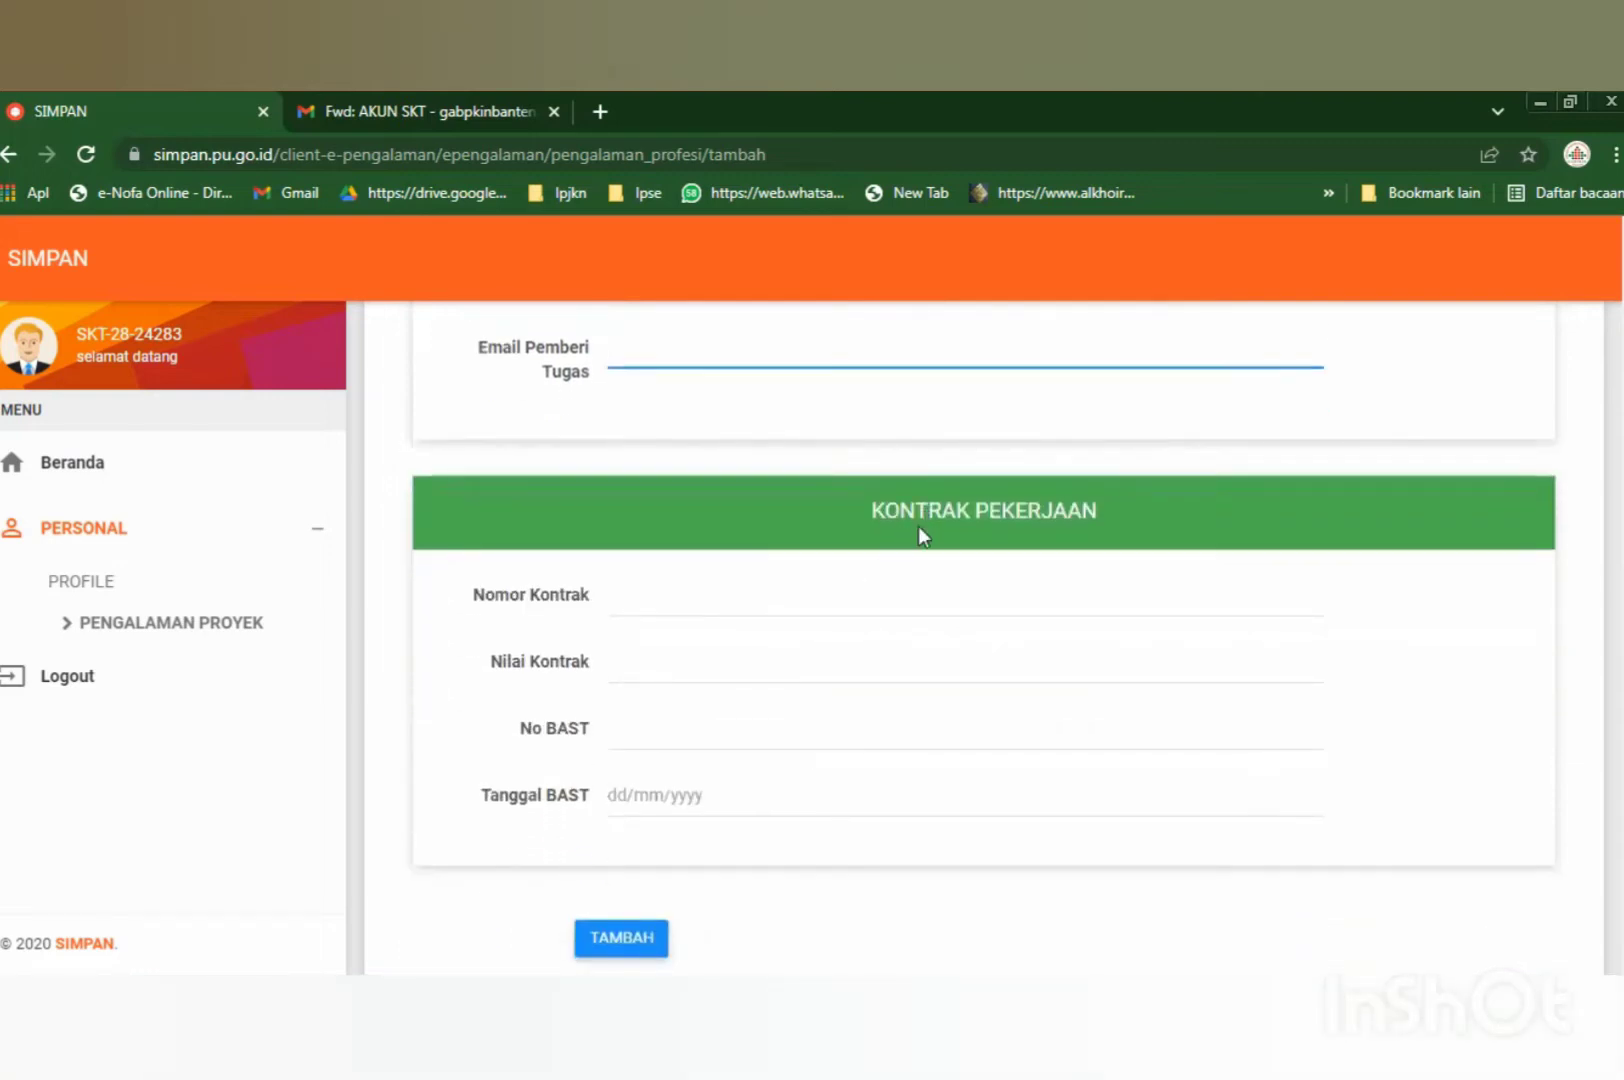
Submit the experience form with Nomor Kontrak, Nilai Kontrak, No BAST and Tanggal BAST left empty.
scroll(915, 535, down, 1)
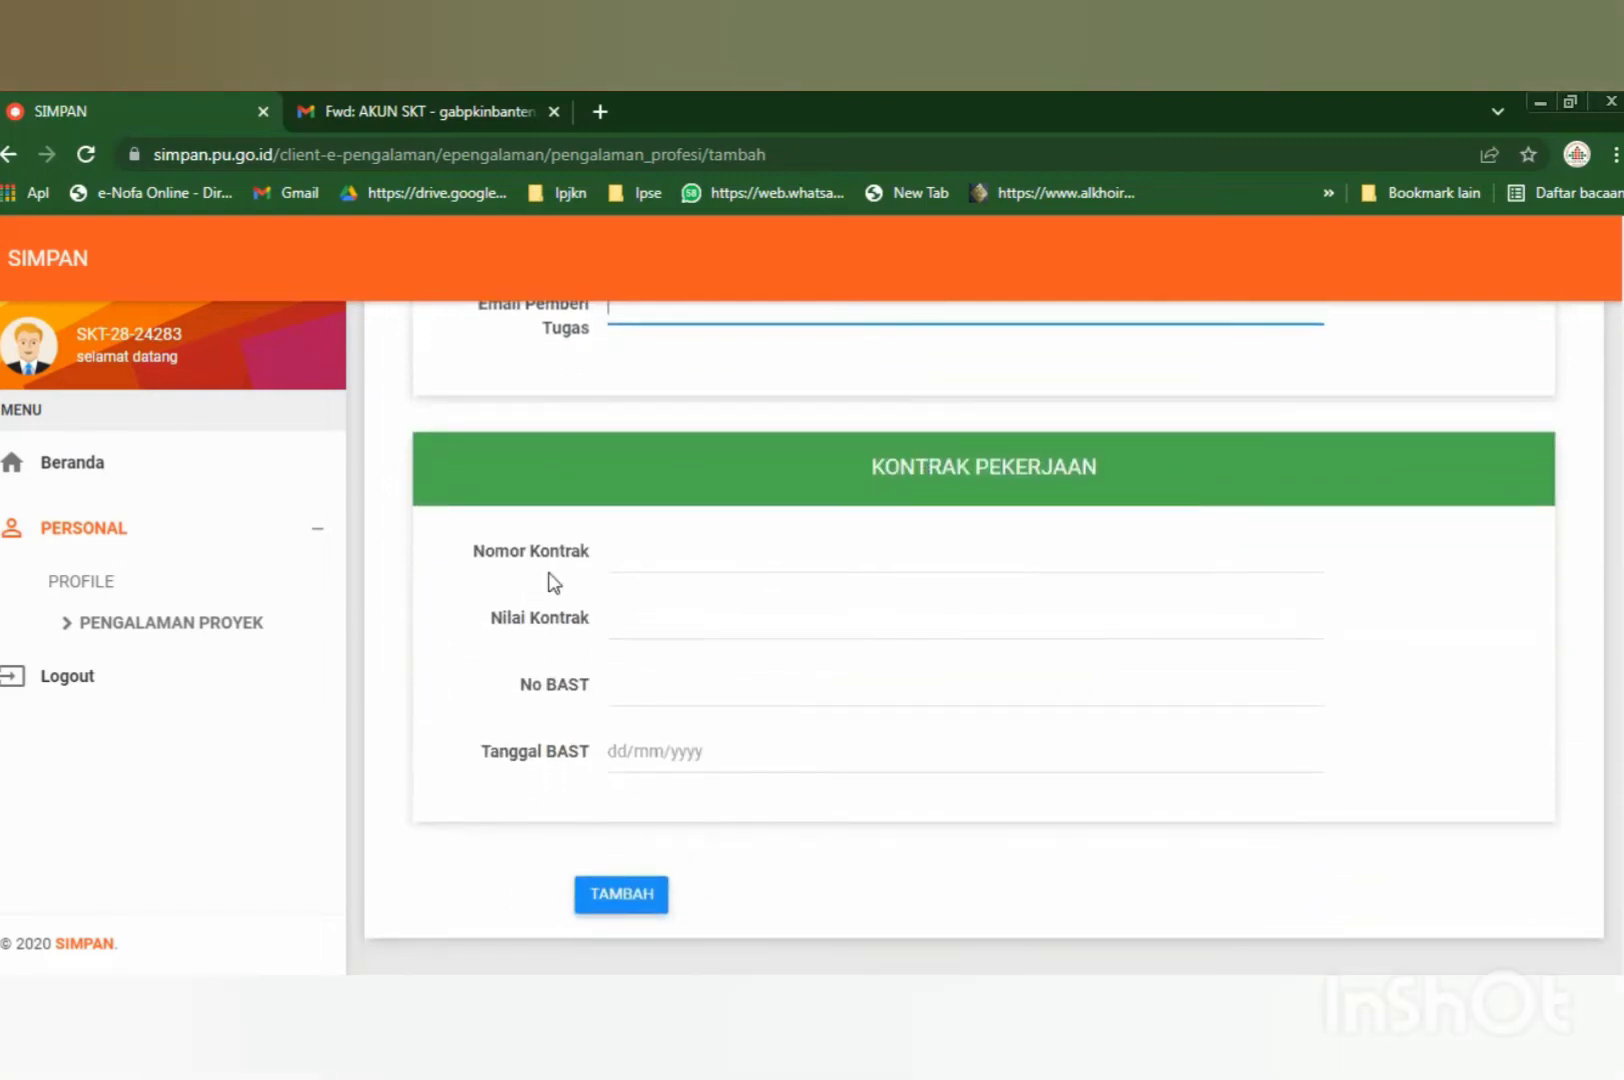
click(667, 552)
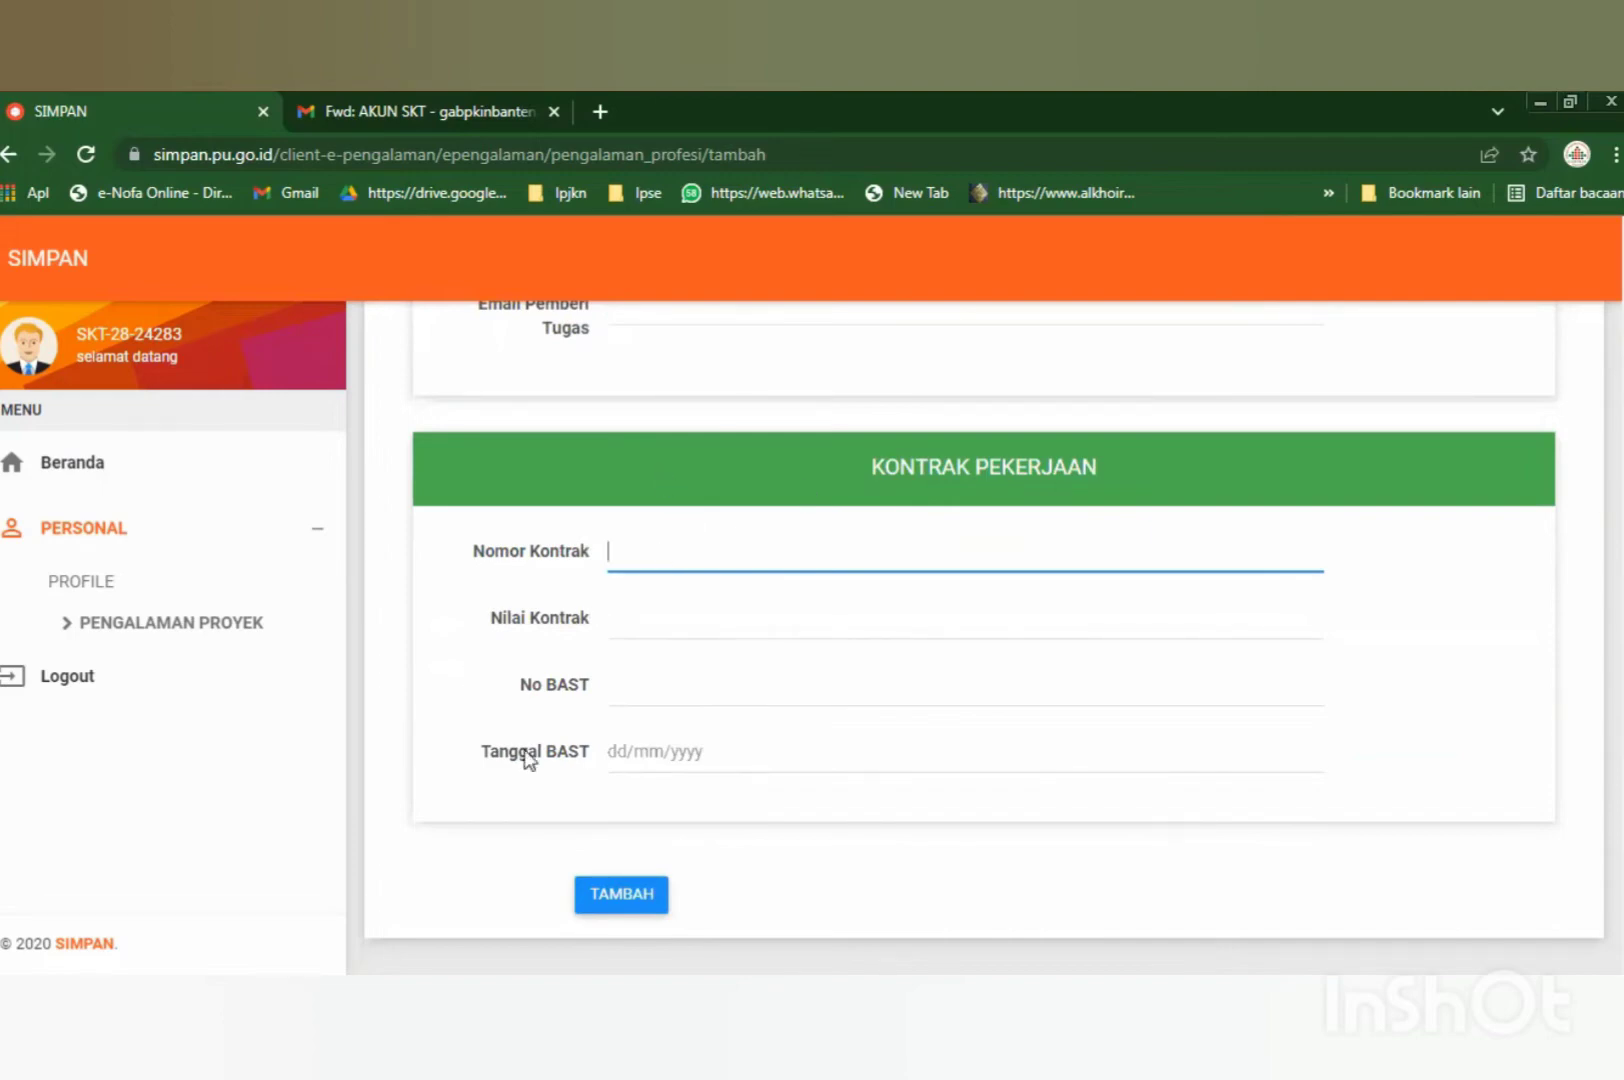
click(677, 617)
click(660, 705)
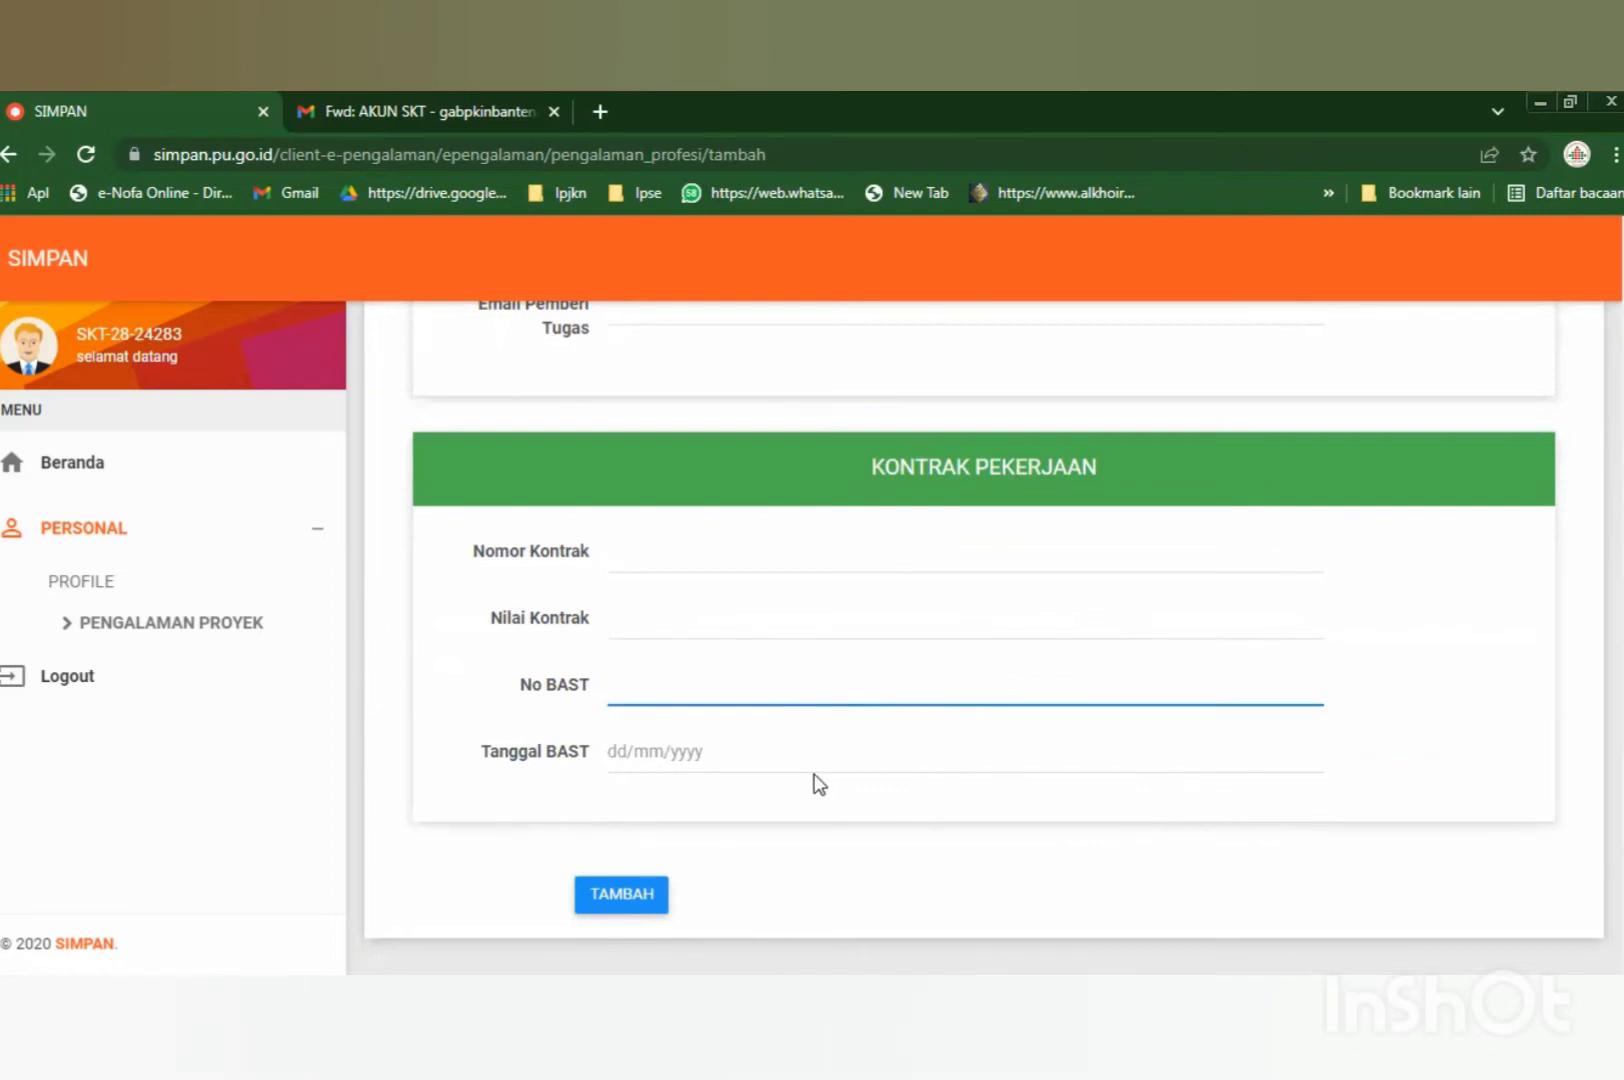
click(628, 742)
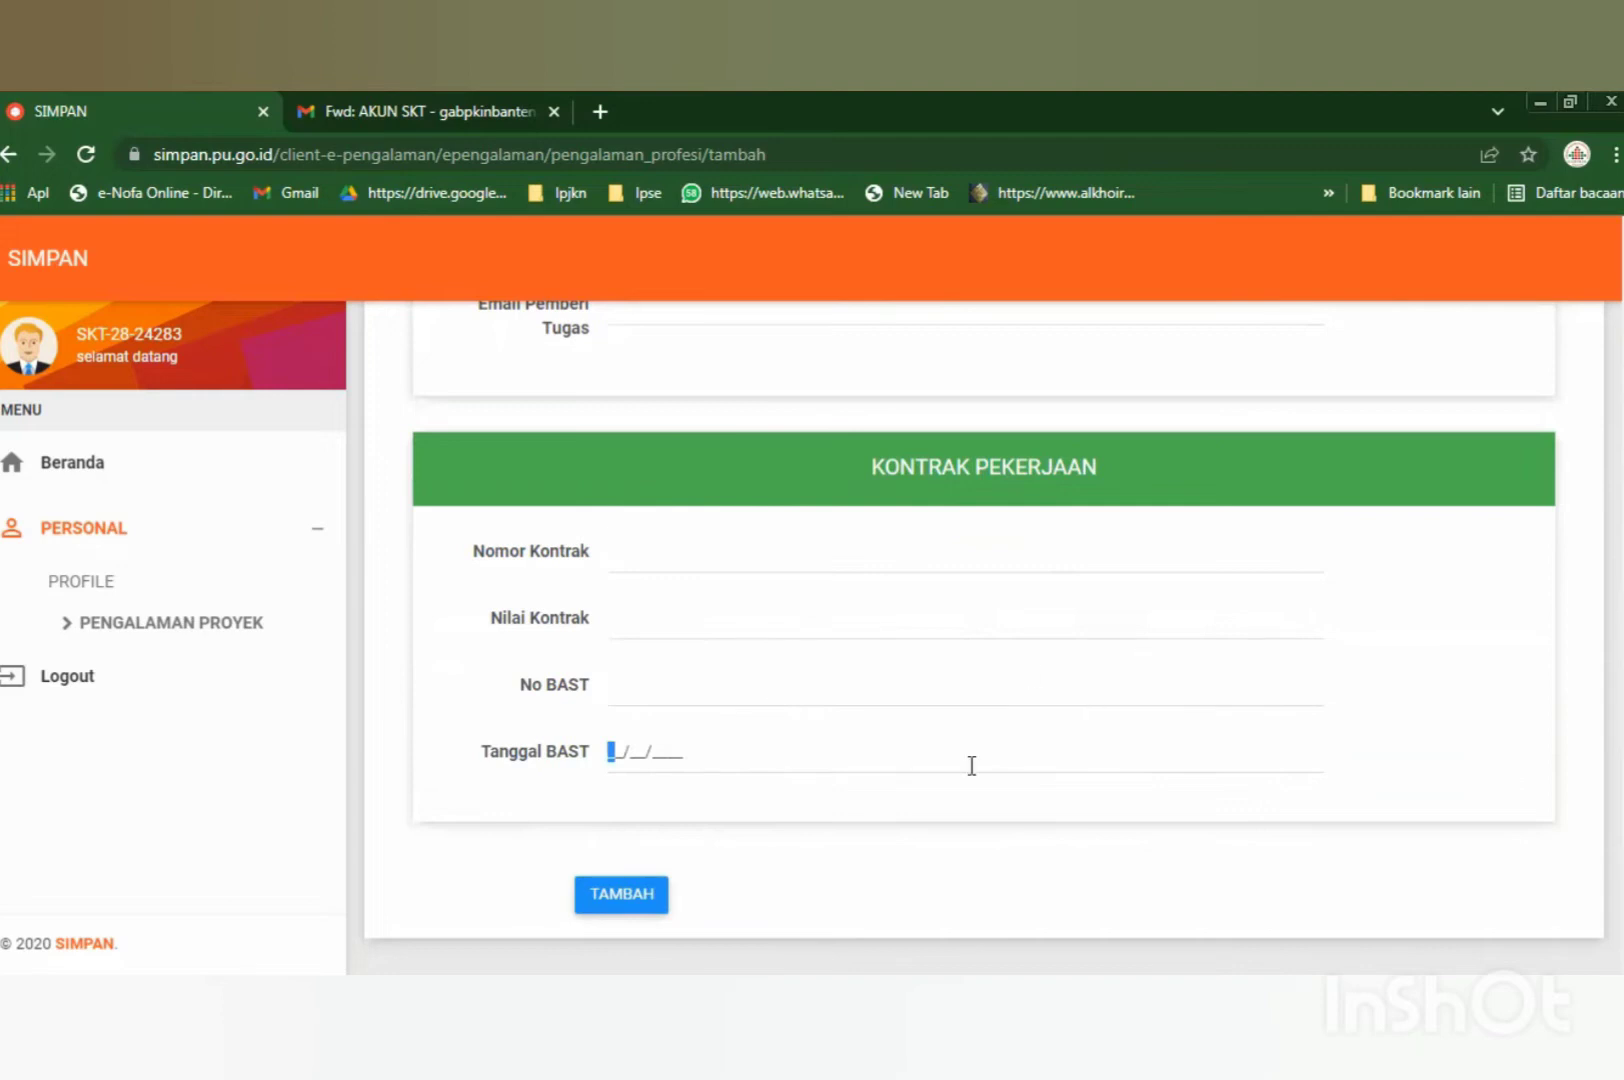
scroll(895, 785, up, 2)
scroll(802, 820, down, 2)
click(600, 900)
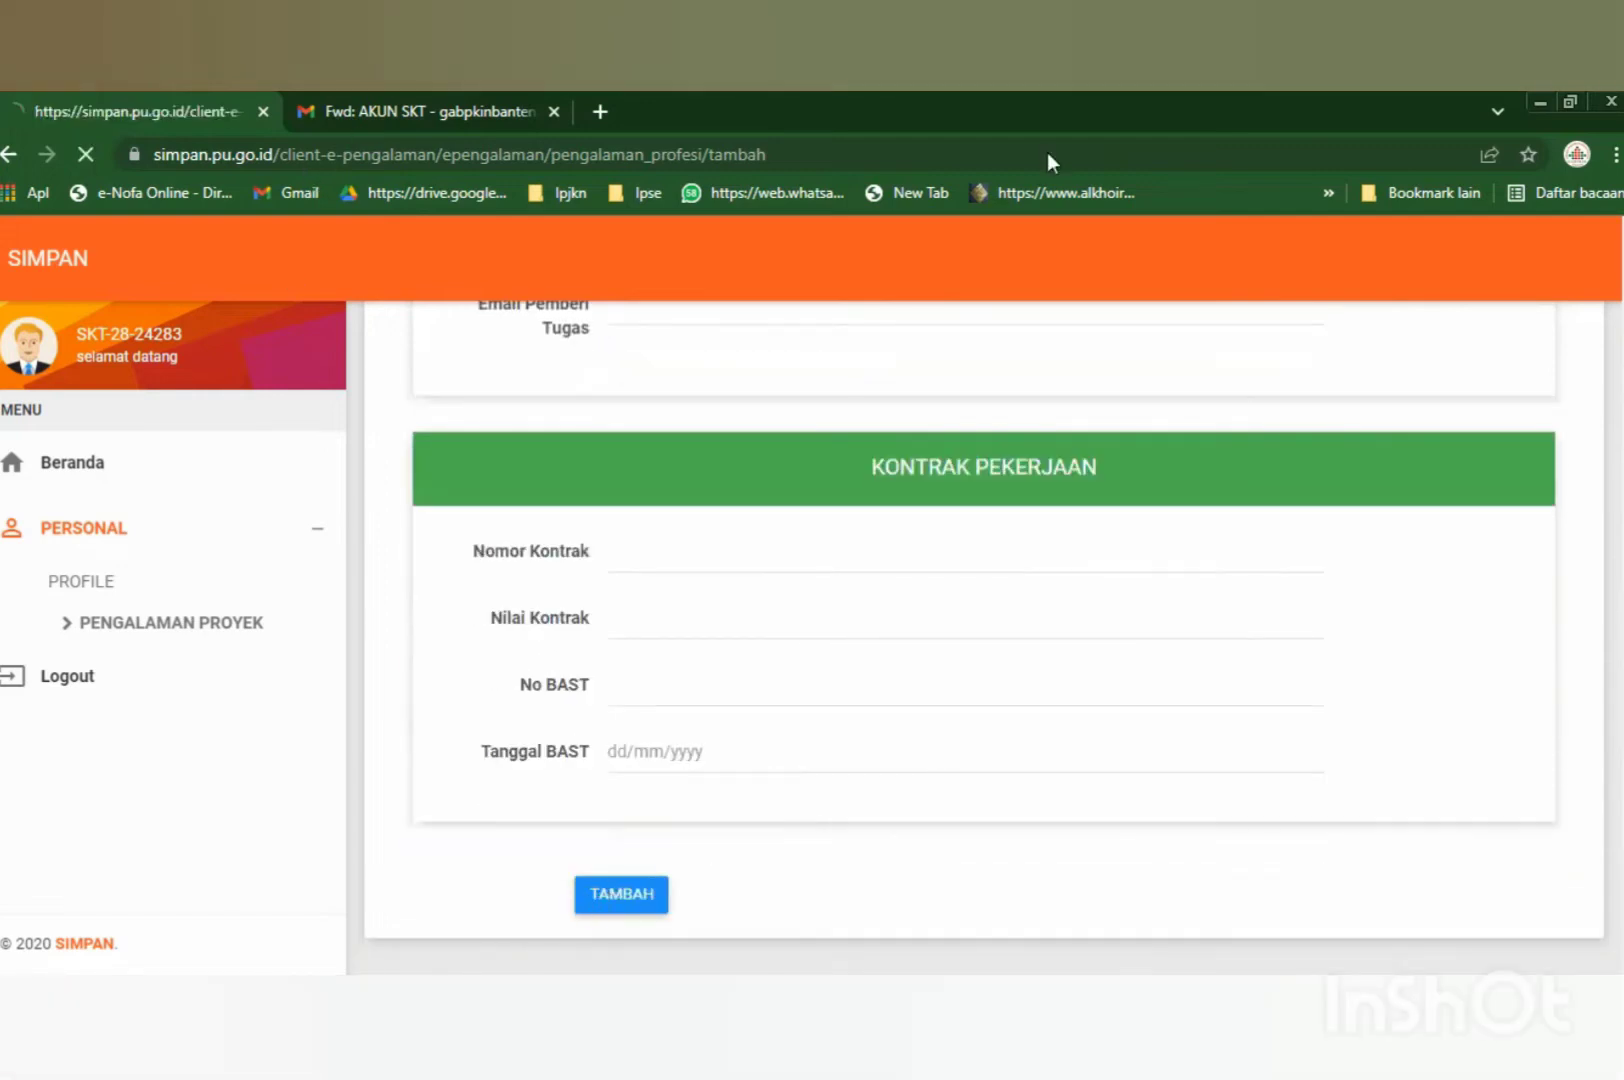
Close the required-fields alert and look over the still-blank Tambah Pengalaman form.
scroll(855, 662, down, 4)
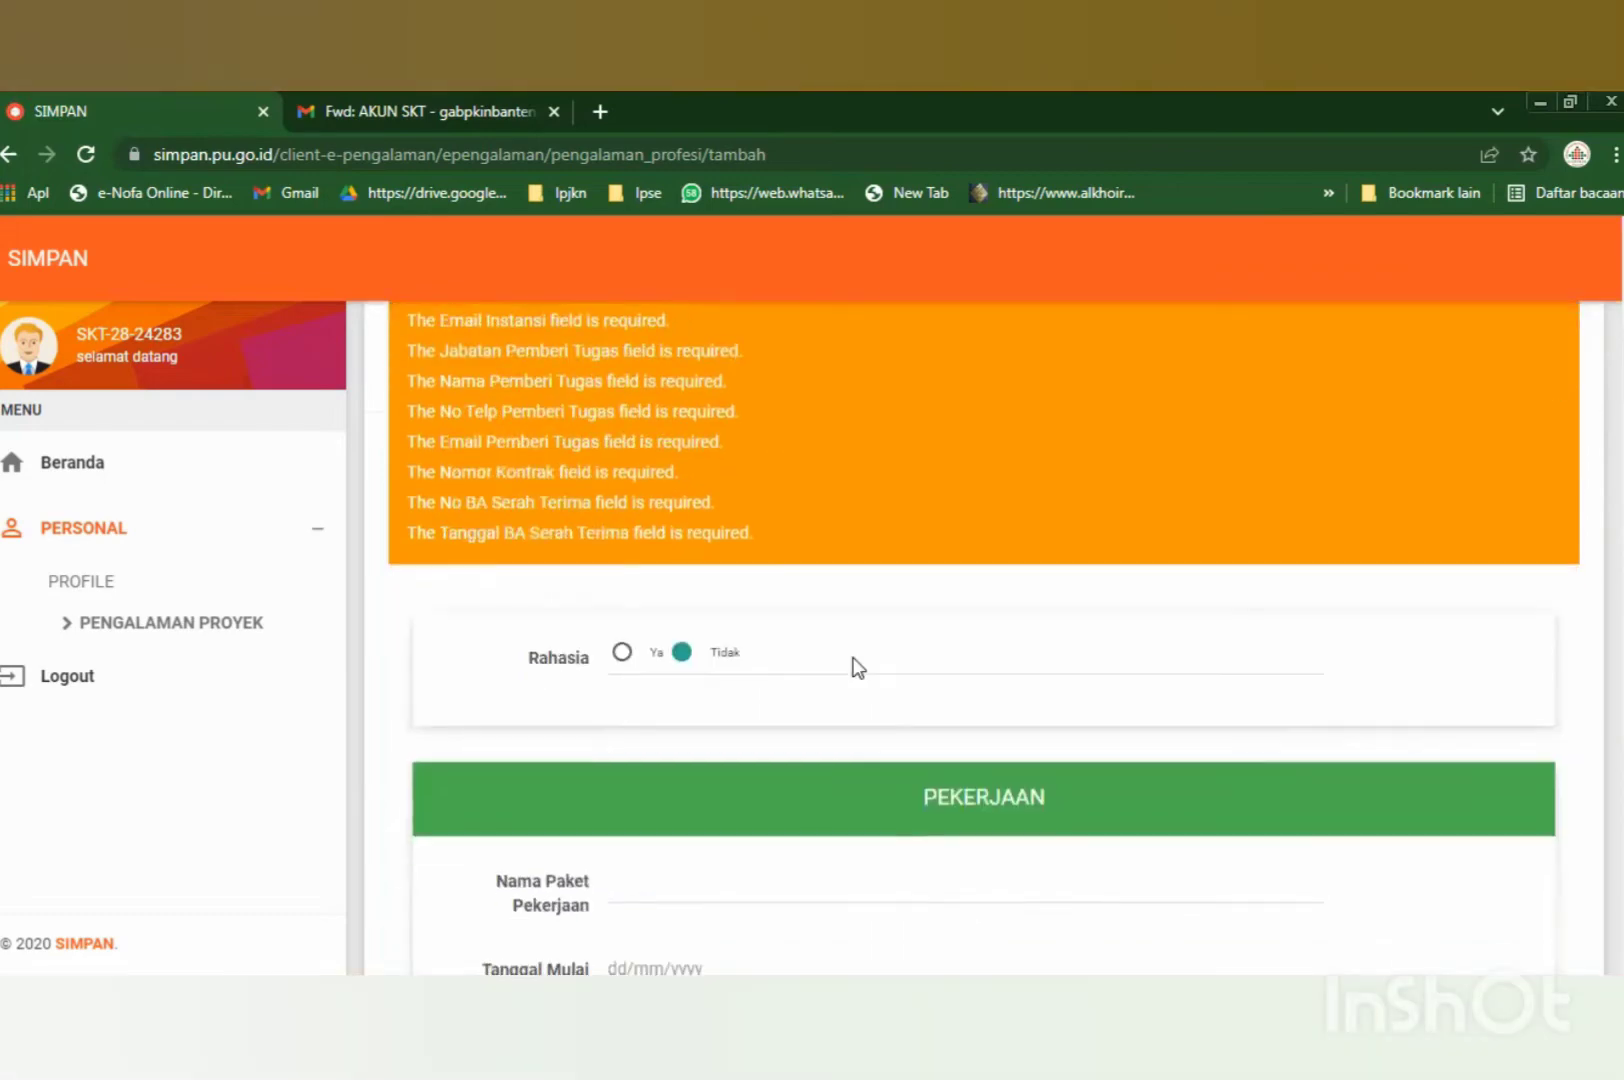
scroll(855, 667, up, 4)
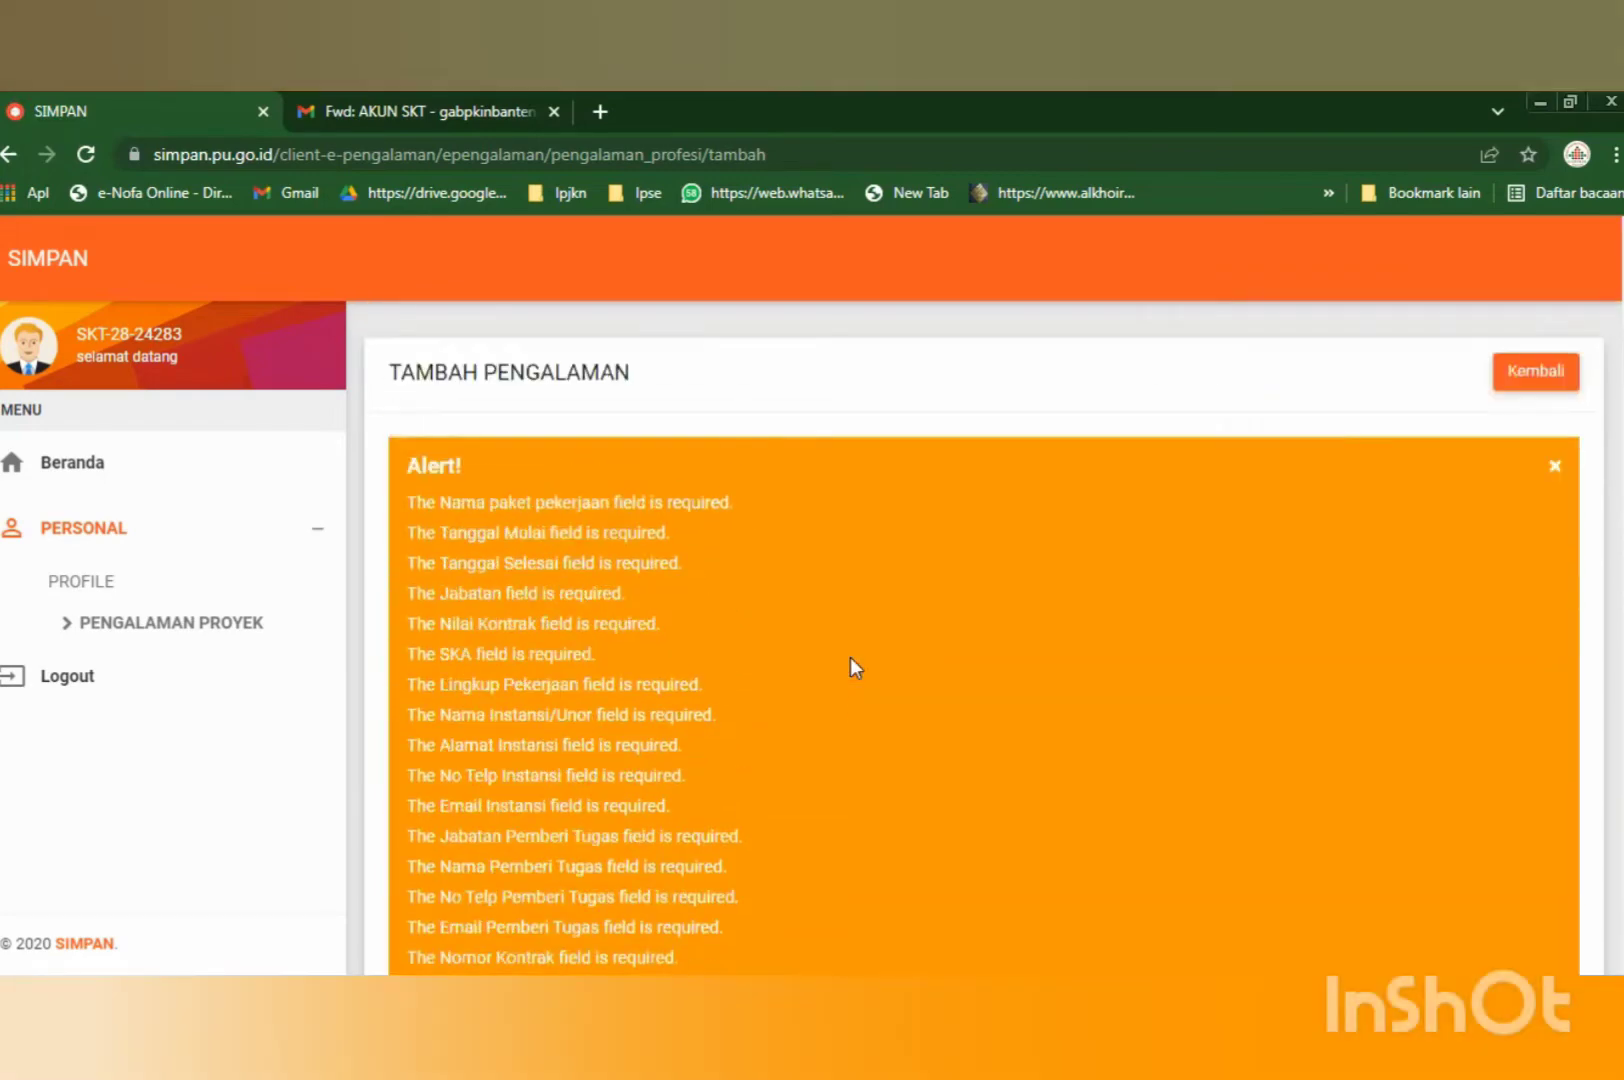
click(1556, 472)
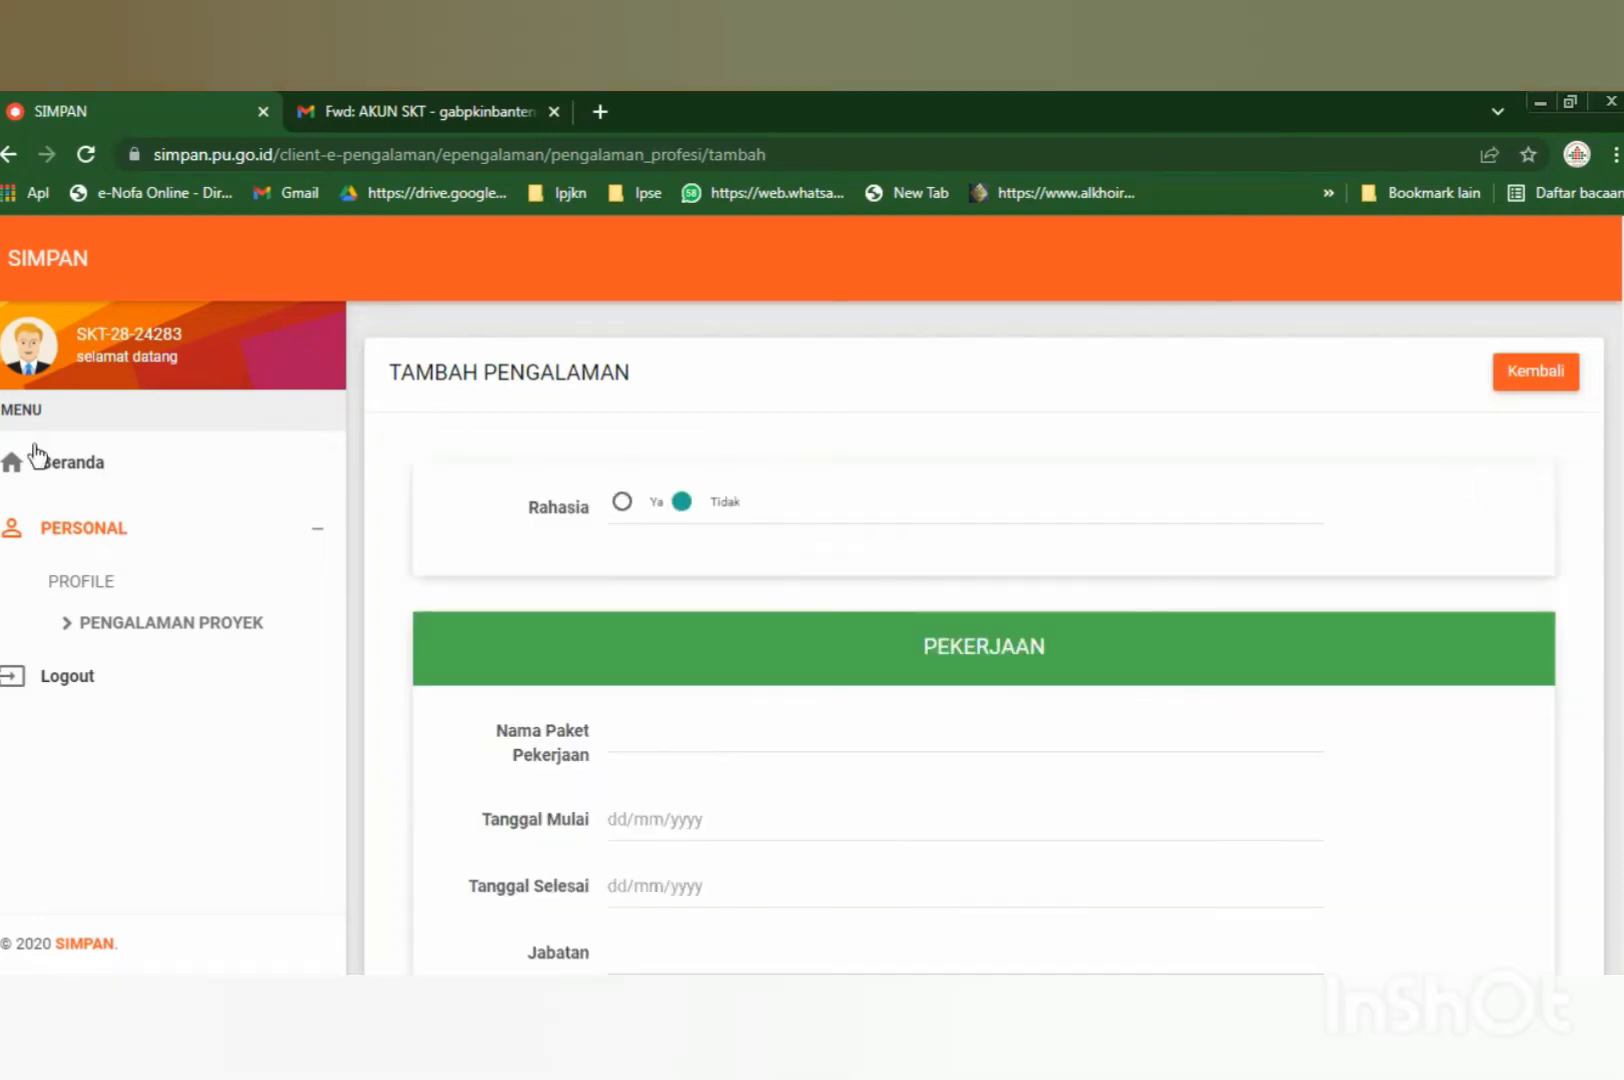
scroll(587, 700, down, 2)
scroll(587, 695, down, 10)
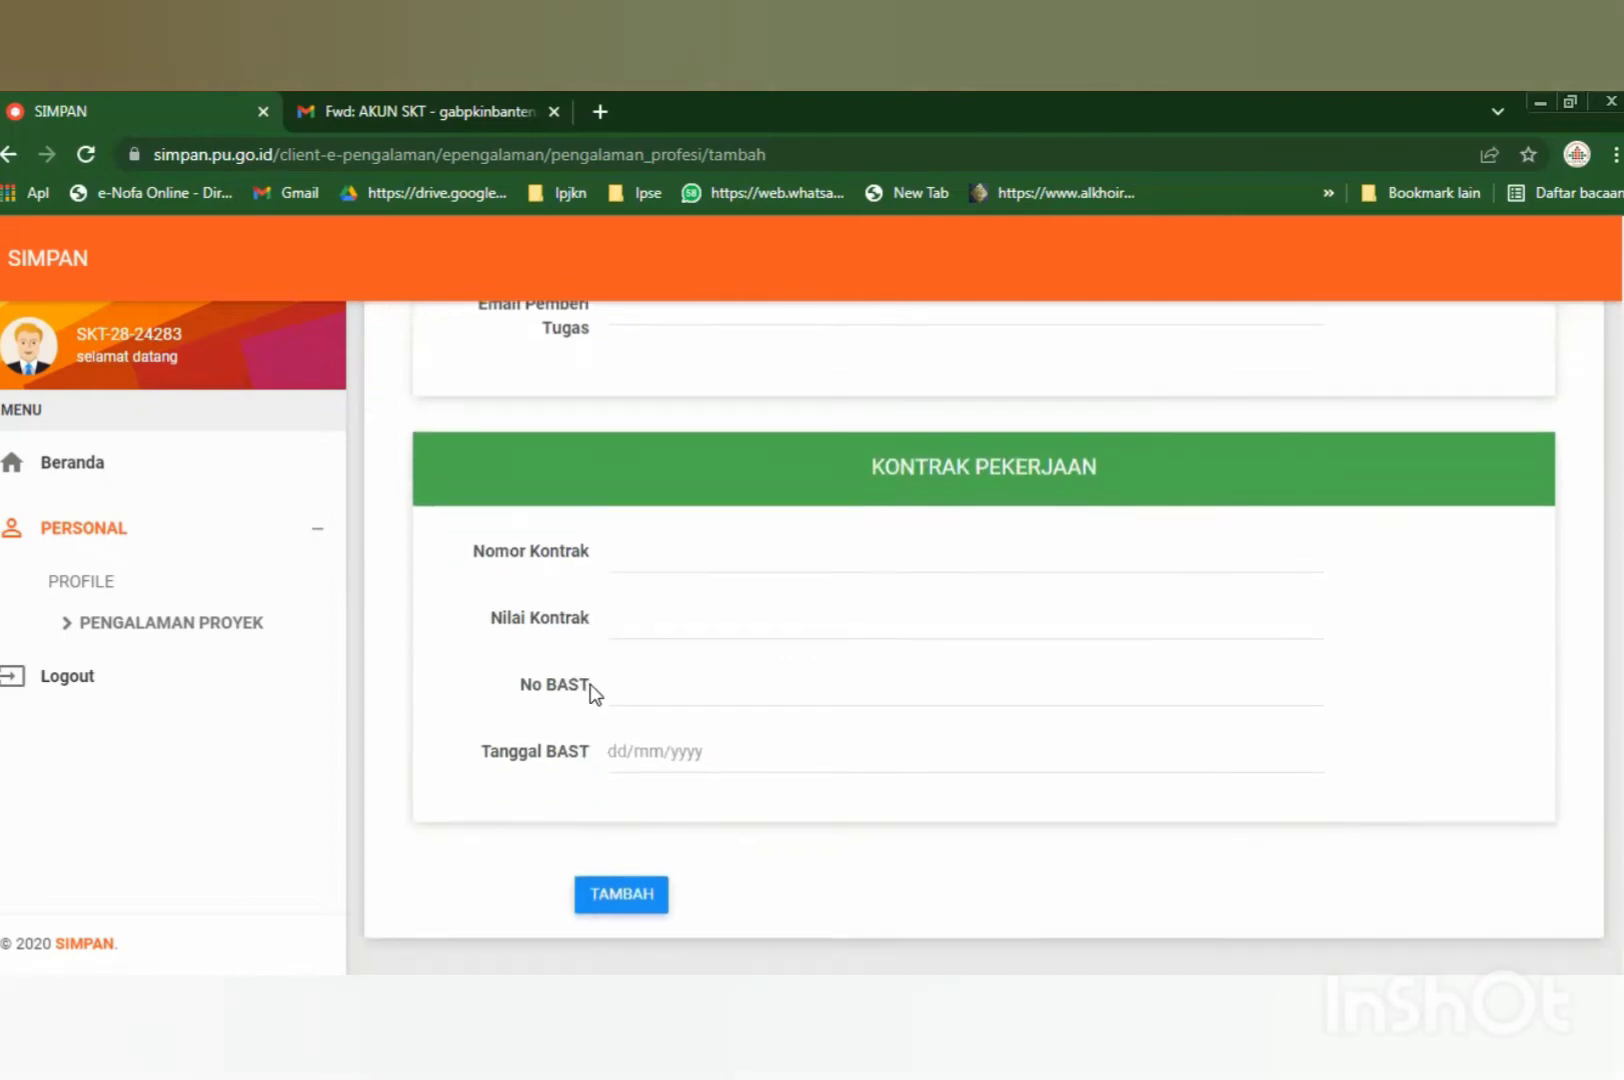
scroll(591, 692, up, 12)
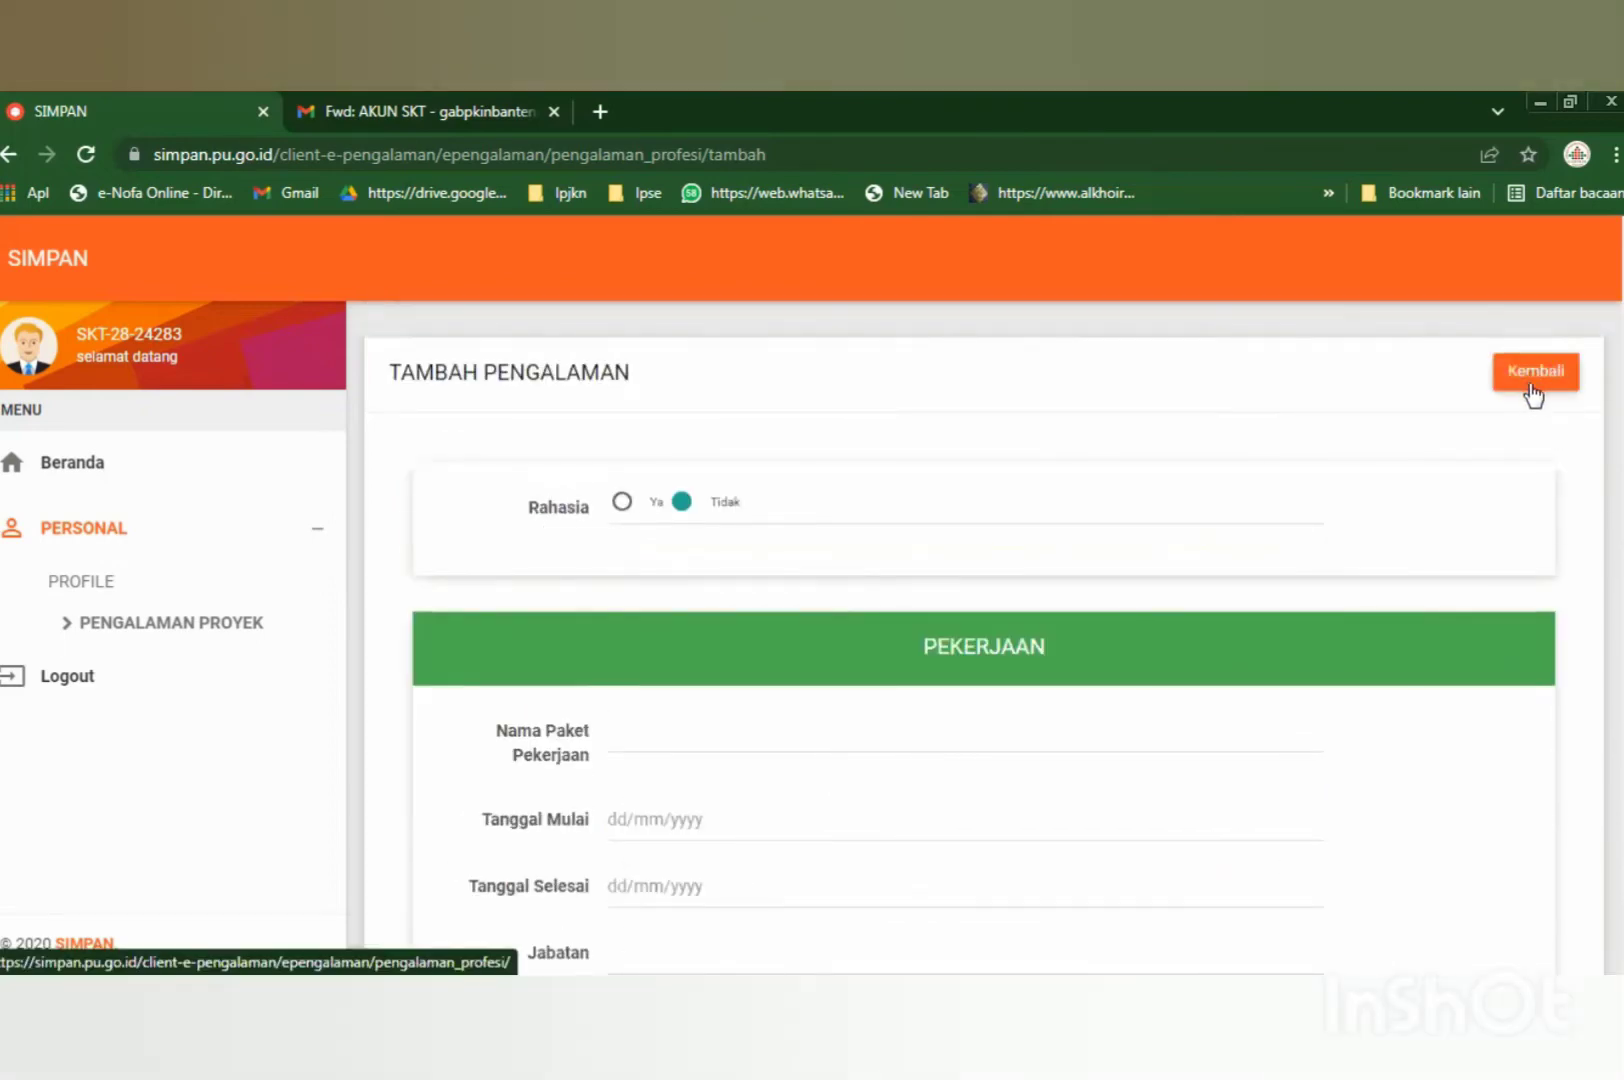
scroll(1096, 604, down, 12)
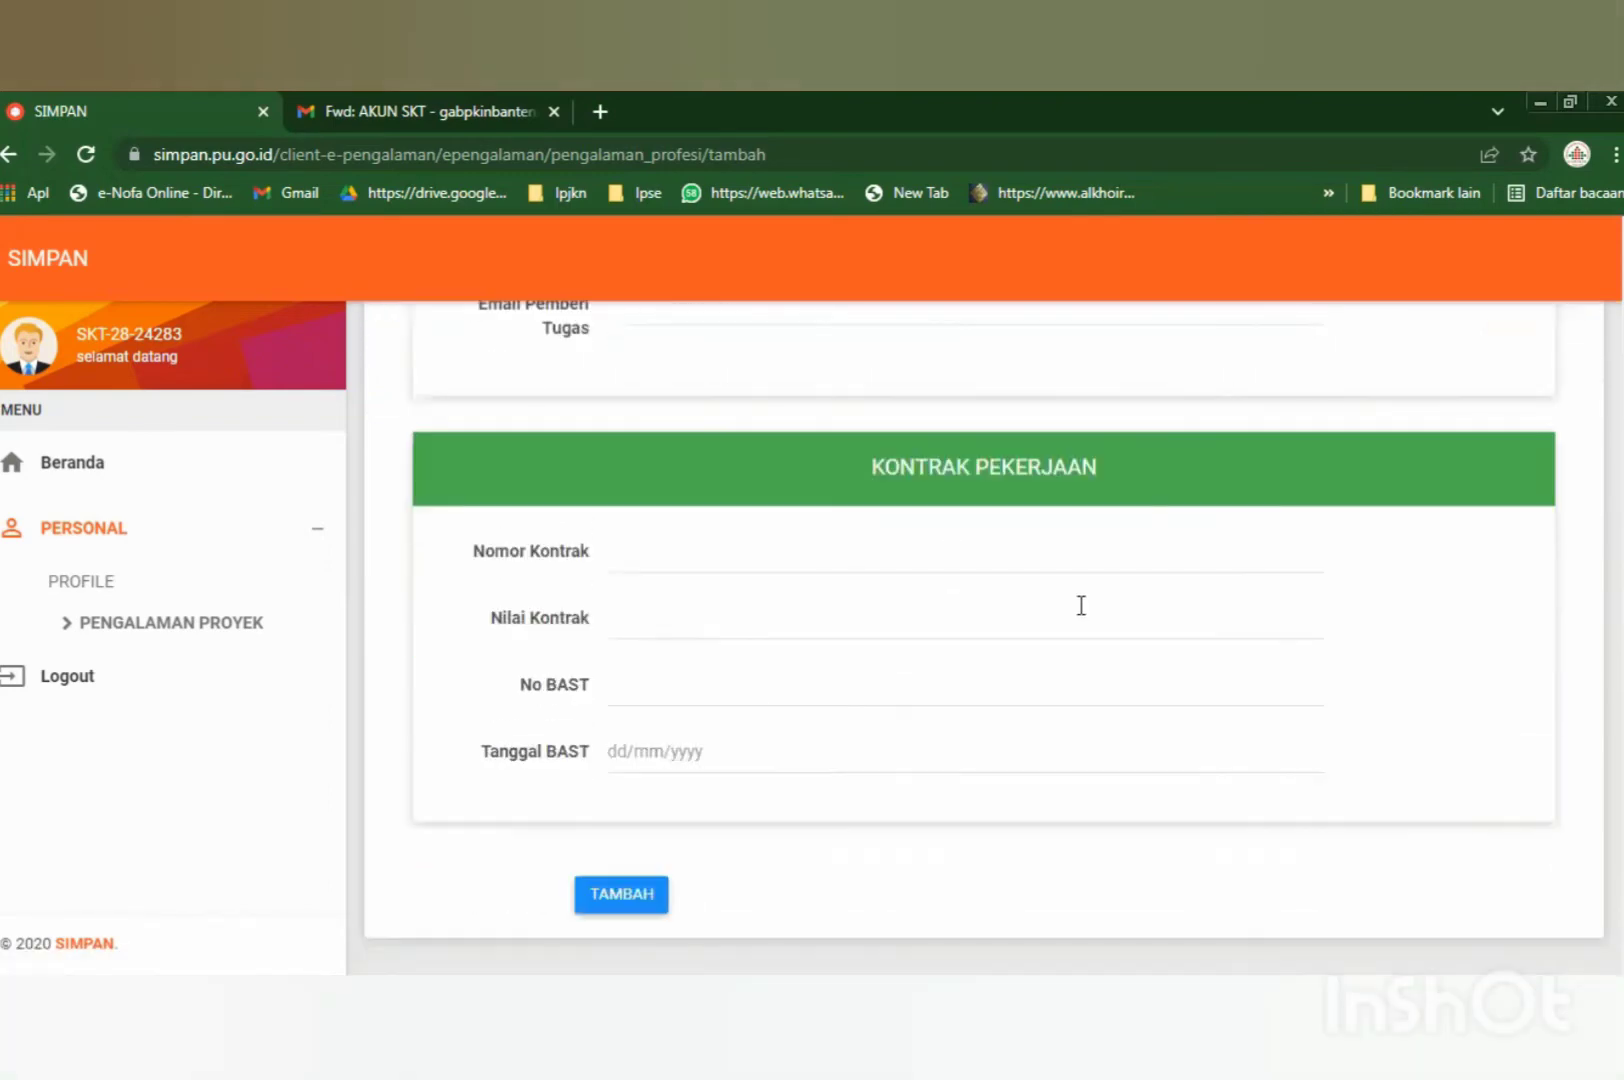
scroll(1015, 623, up, 3)
scroll(1020, 636, up, 10)
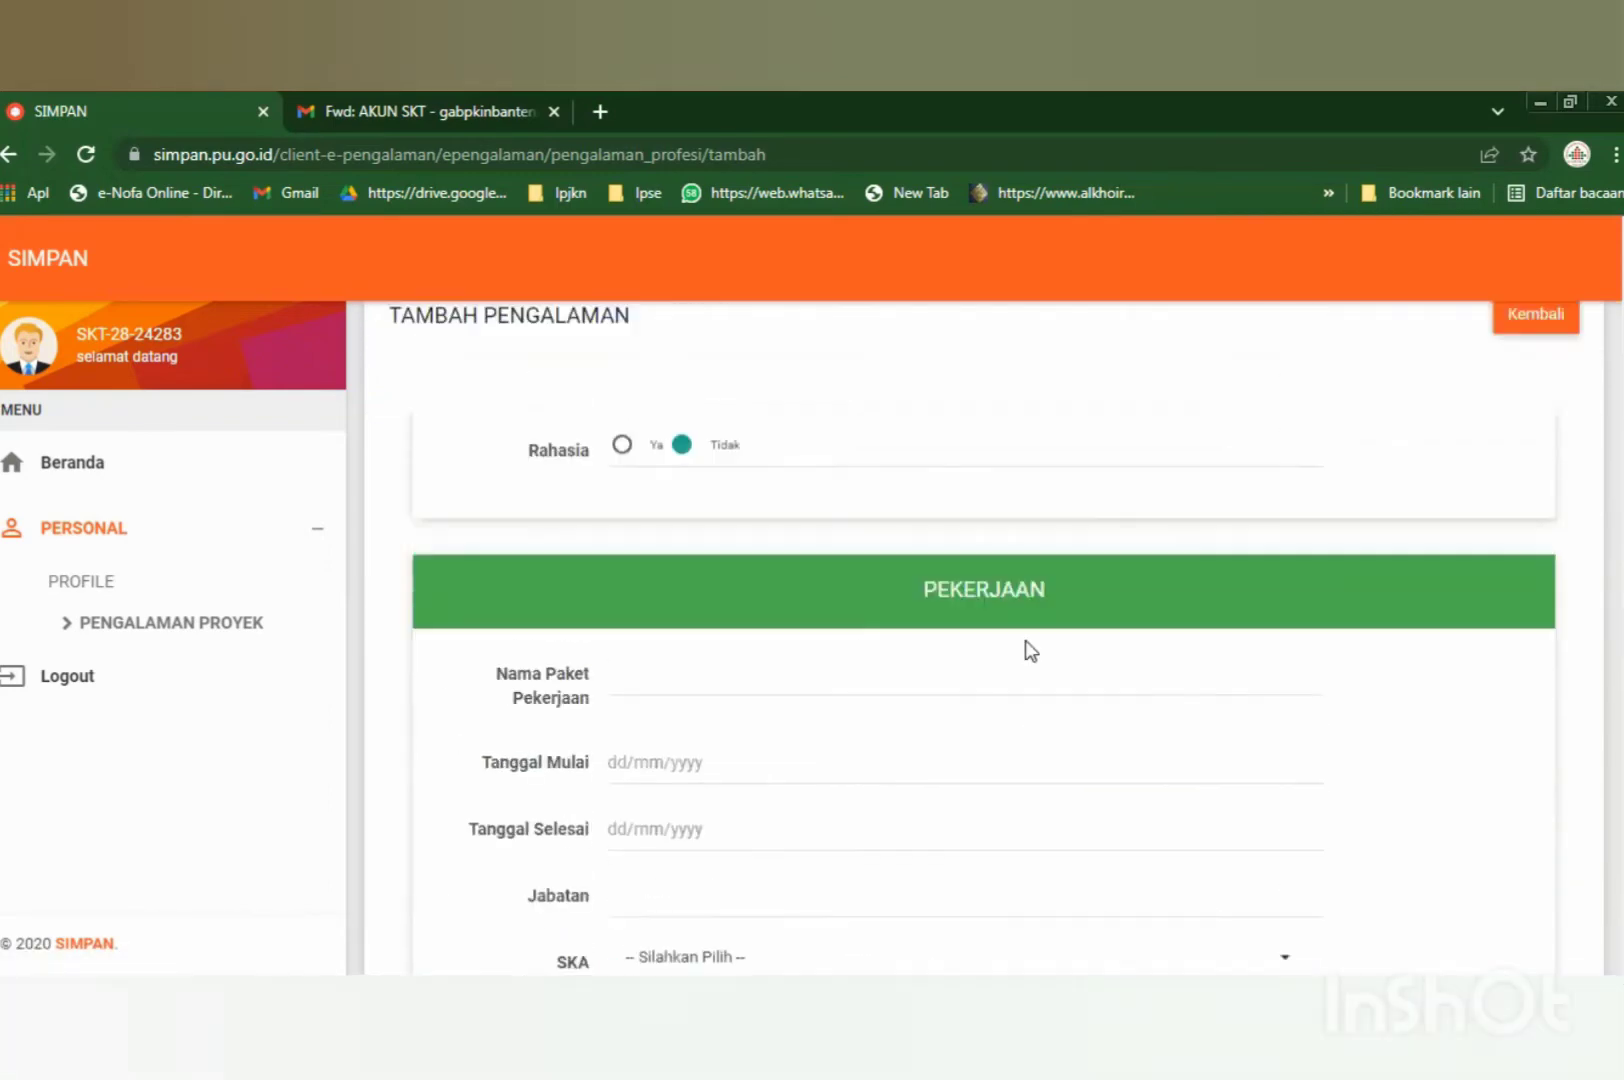
Return to Pengalaman Profesi and open the empty Pengalaman SIKI reference page.
click(1500, 372)
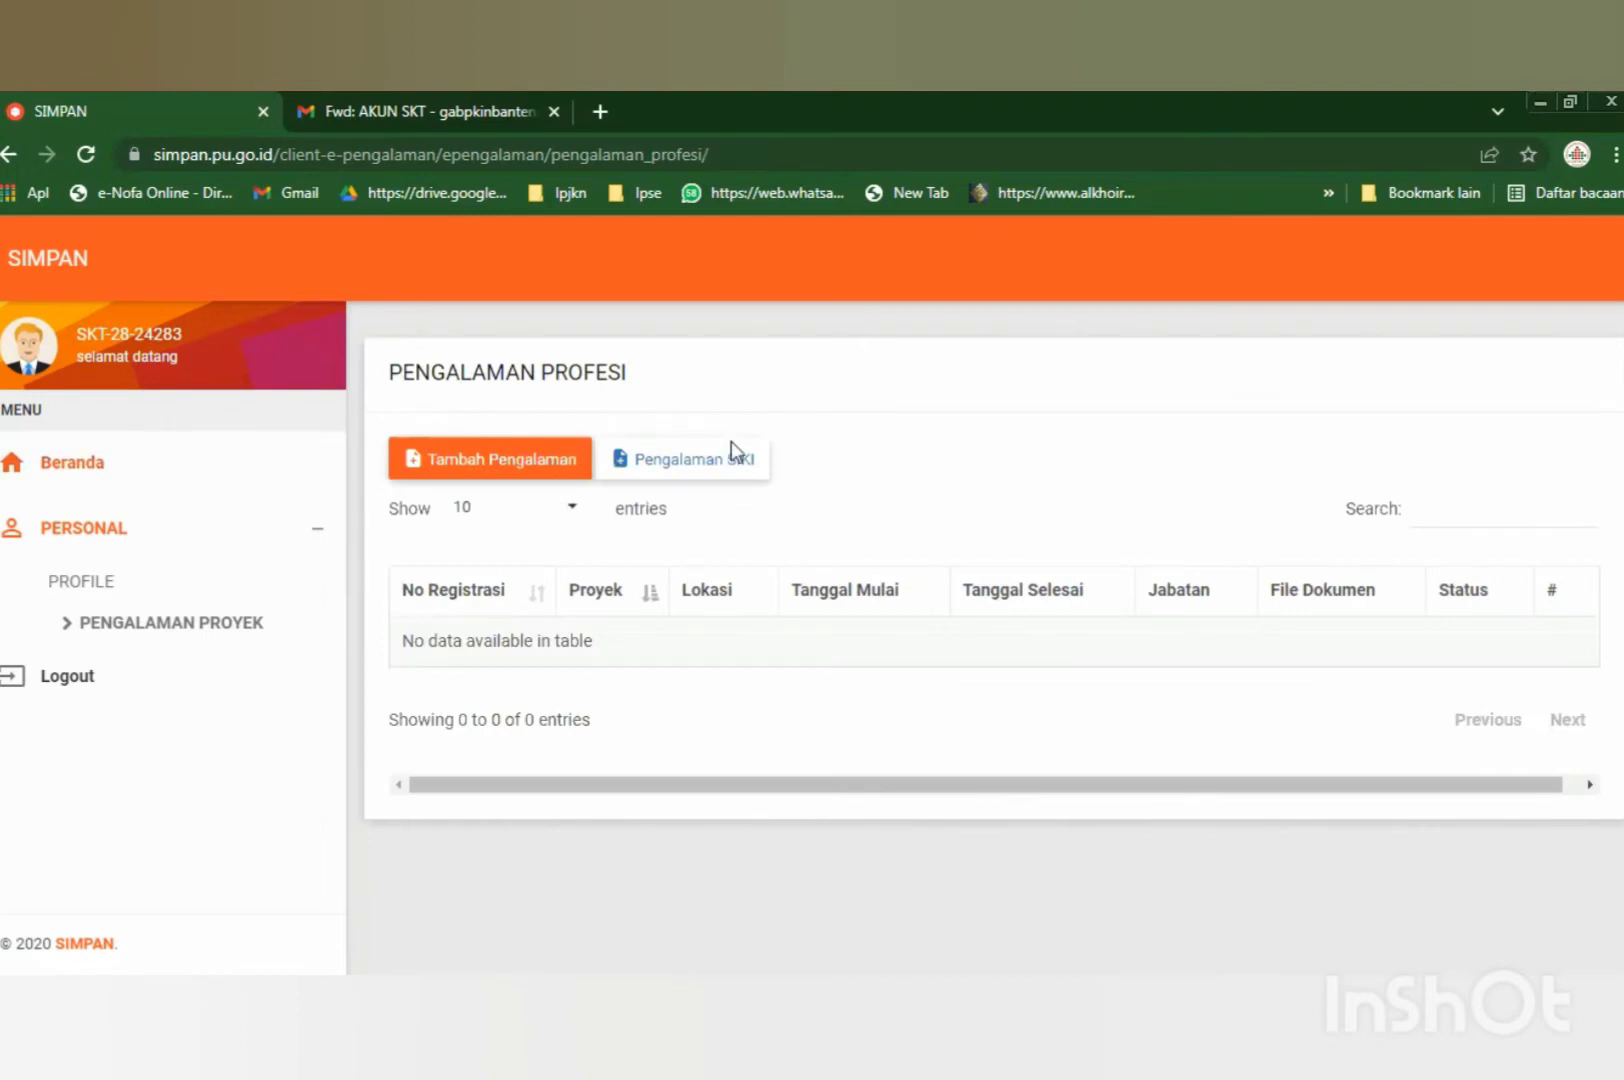
click(690, 465)
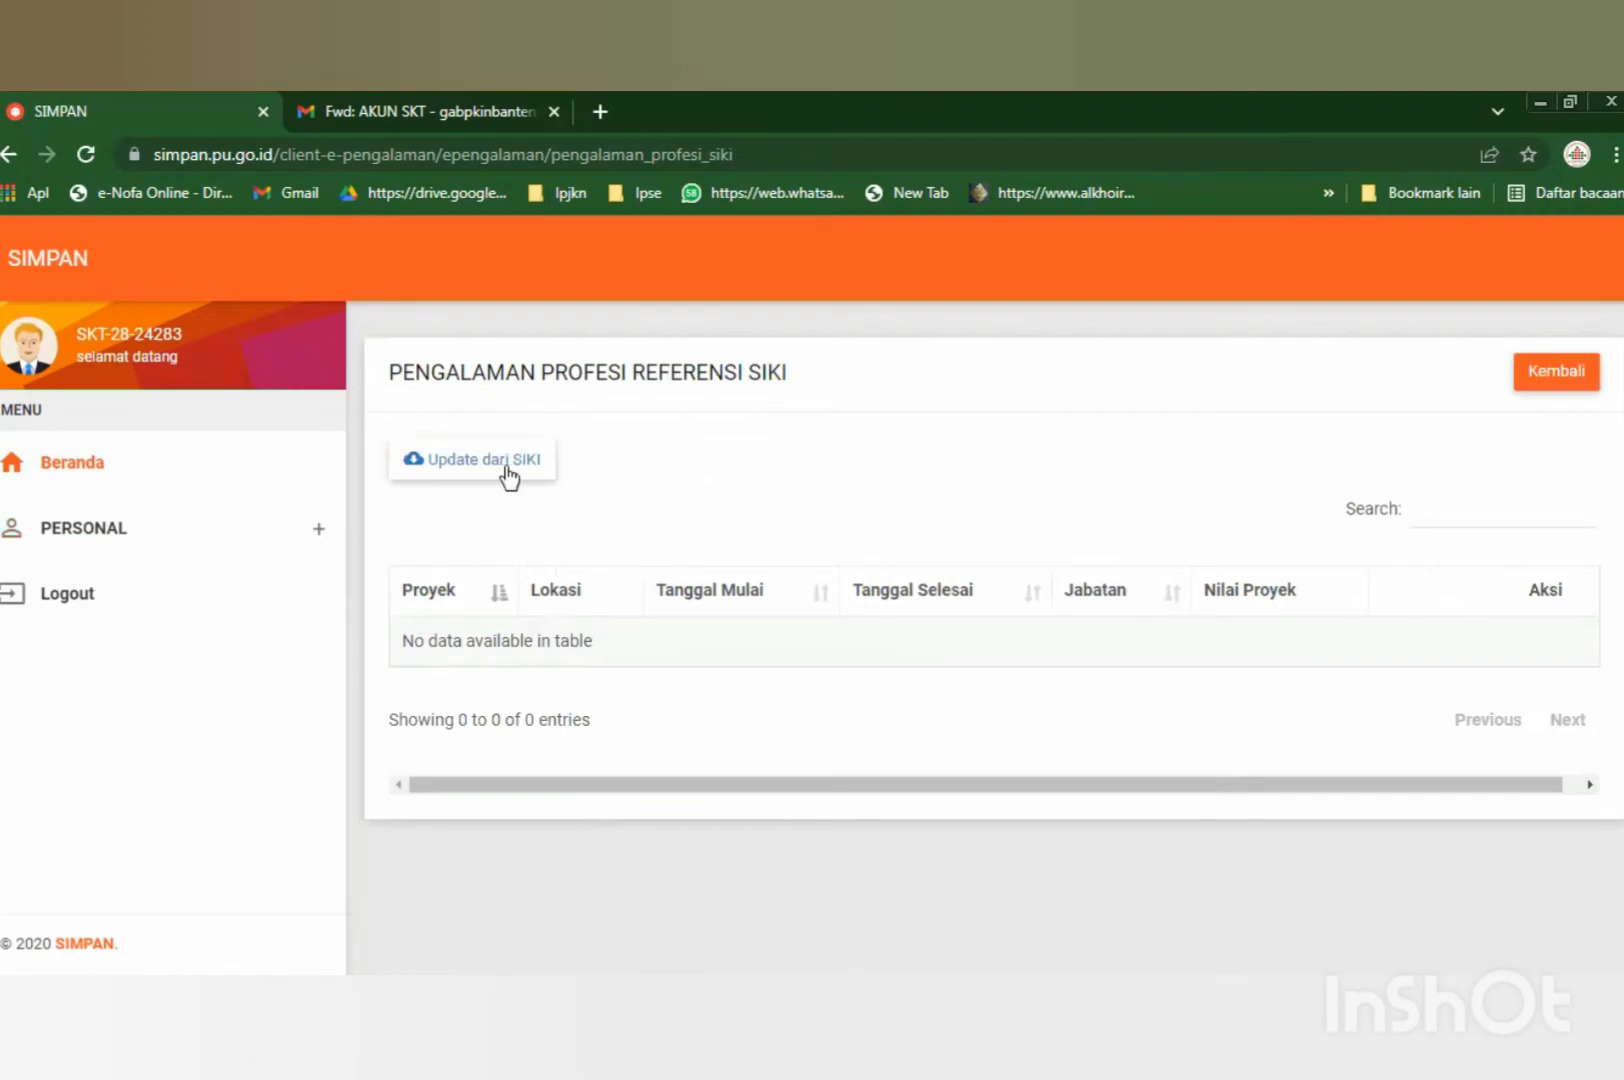
click(1550, 373)
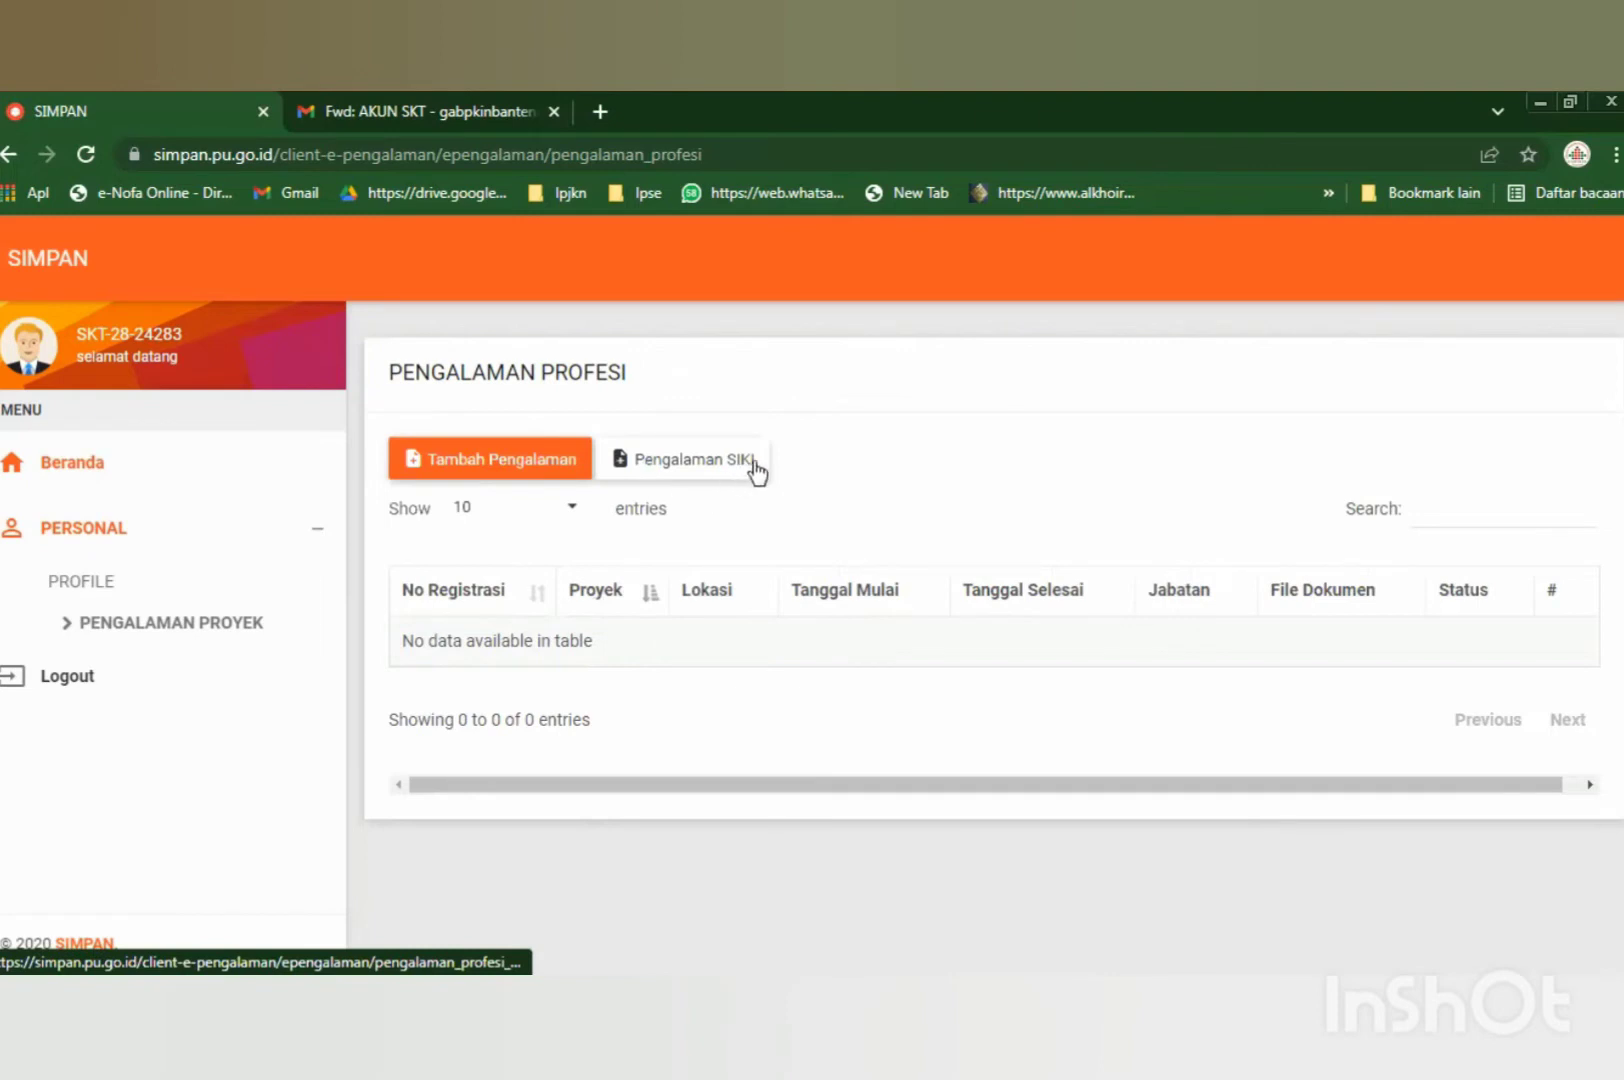
click(664, 470)
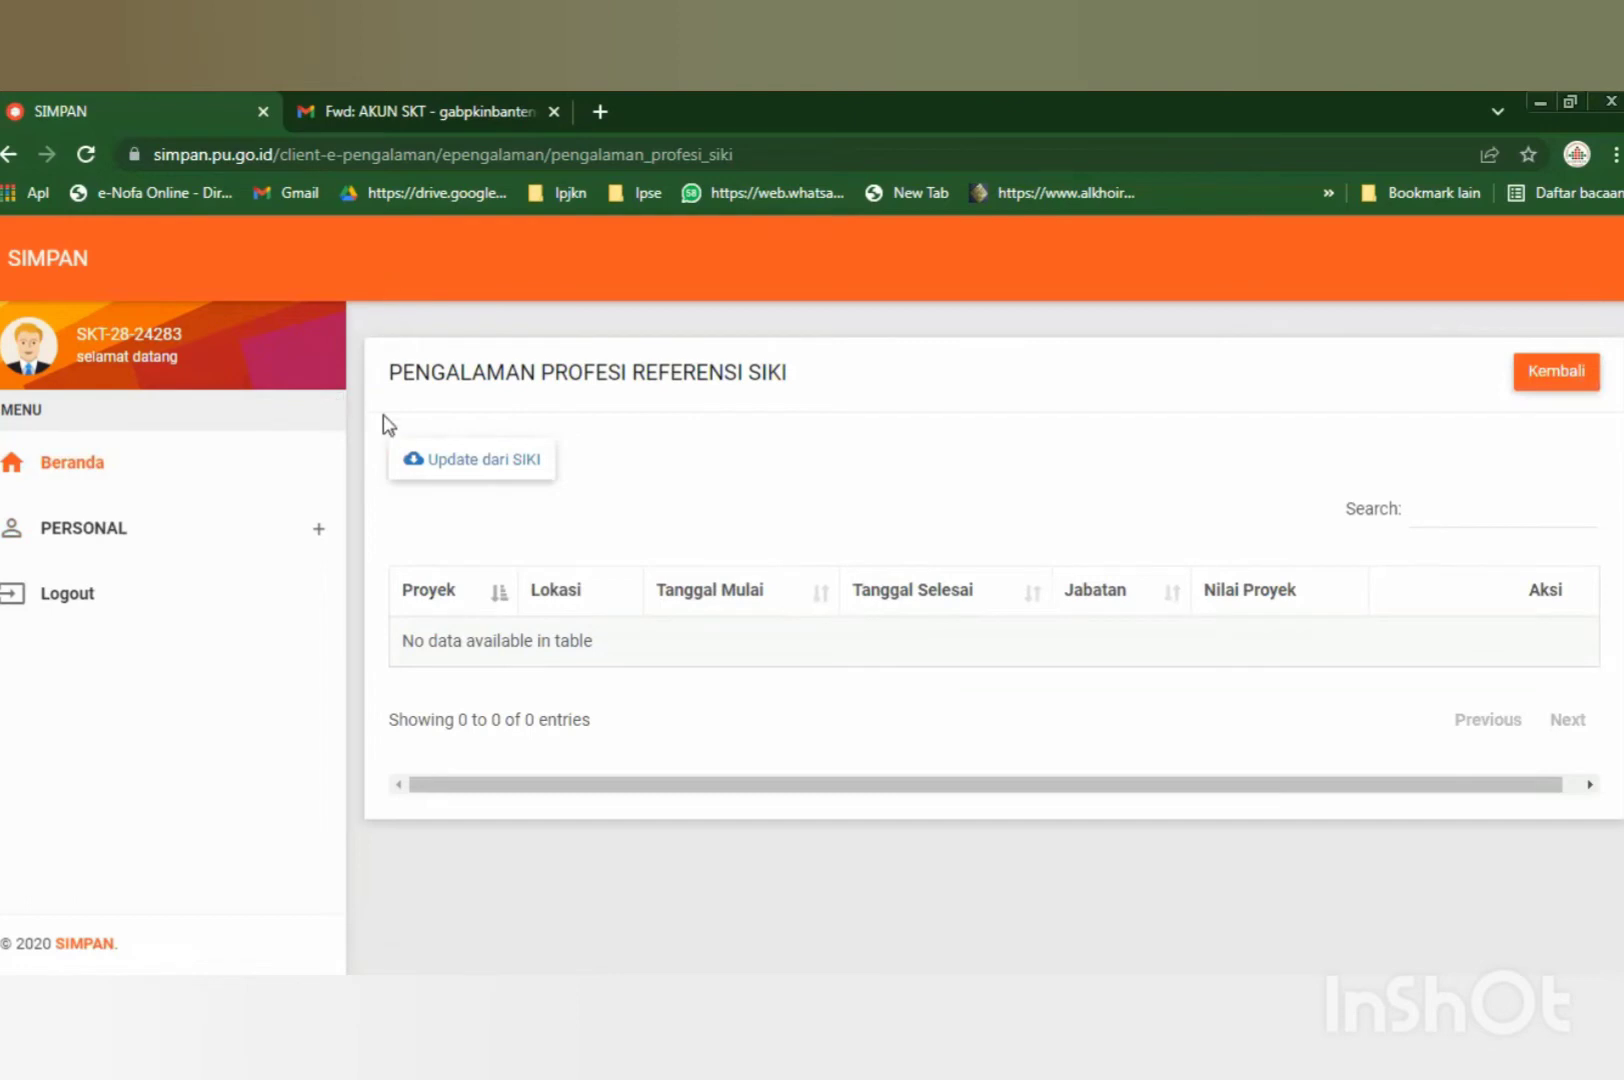
Run 'Update dari SIKI' and review the four downloaded Banten projects from 2011–2015.
click(452, 463)
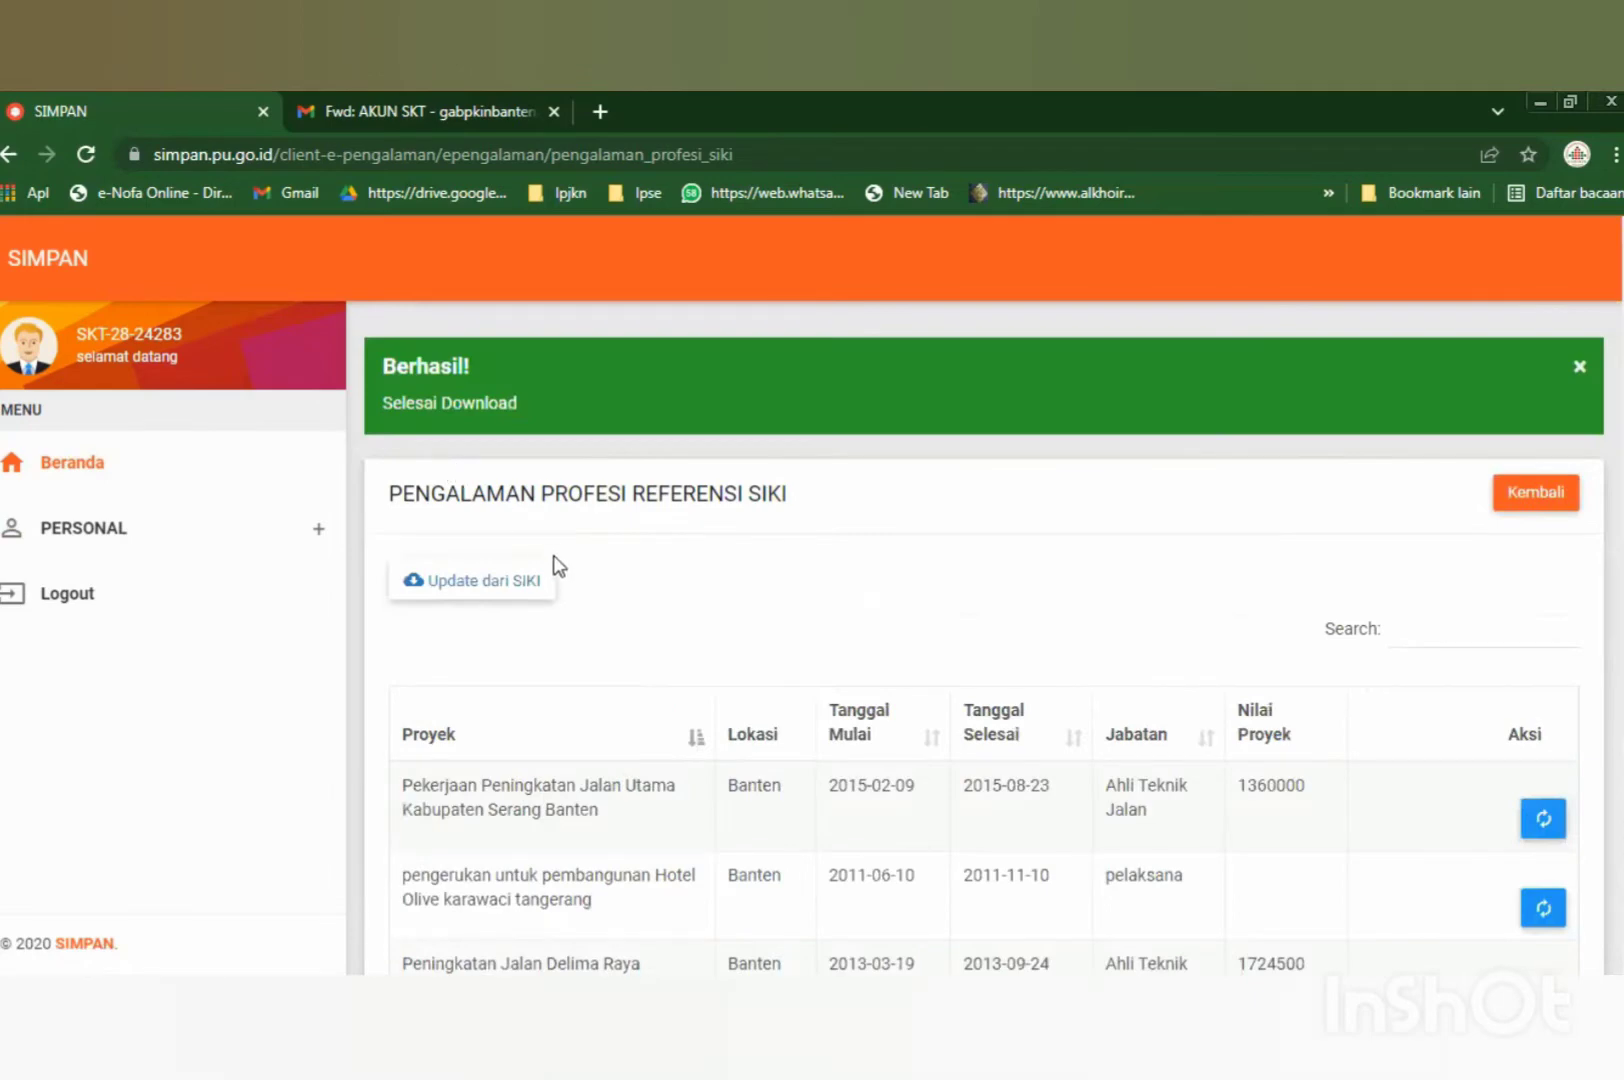
scroll(525, 615, down, 2)
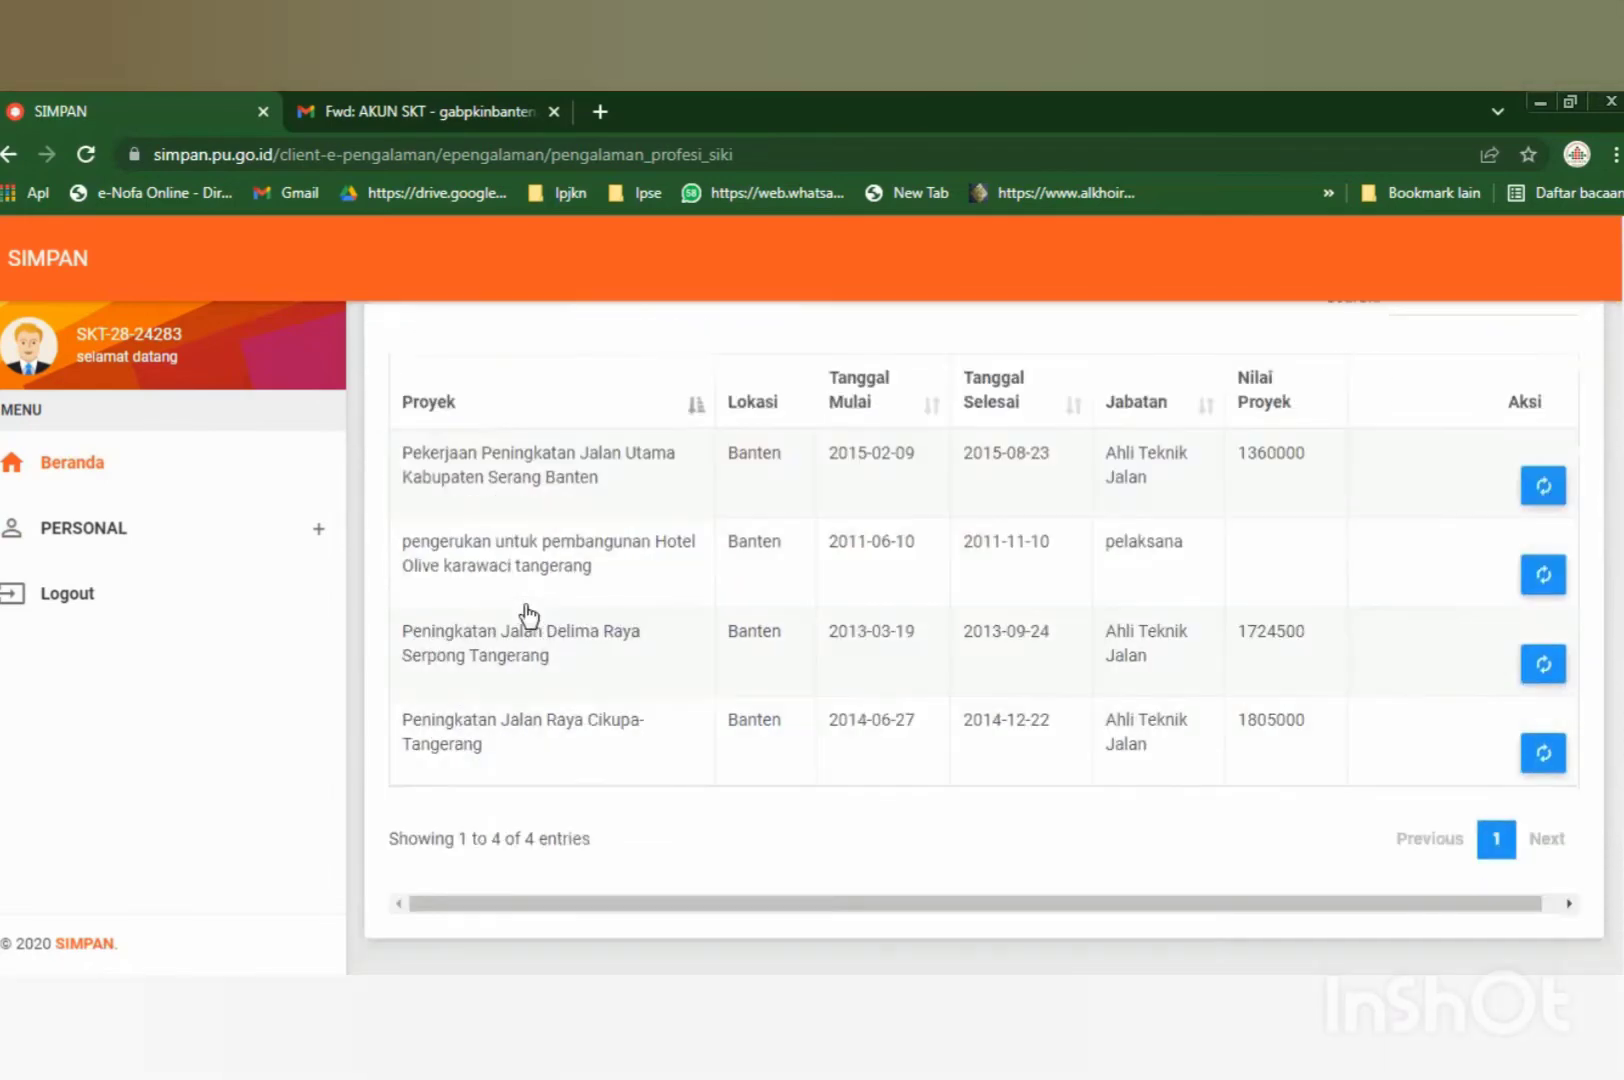
scroll(524, 617, up, 2)
scroll(519, 606, down, 2)
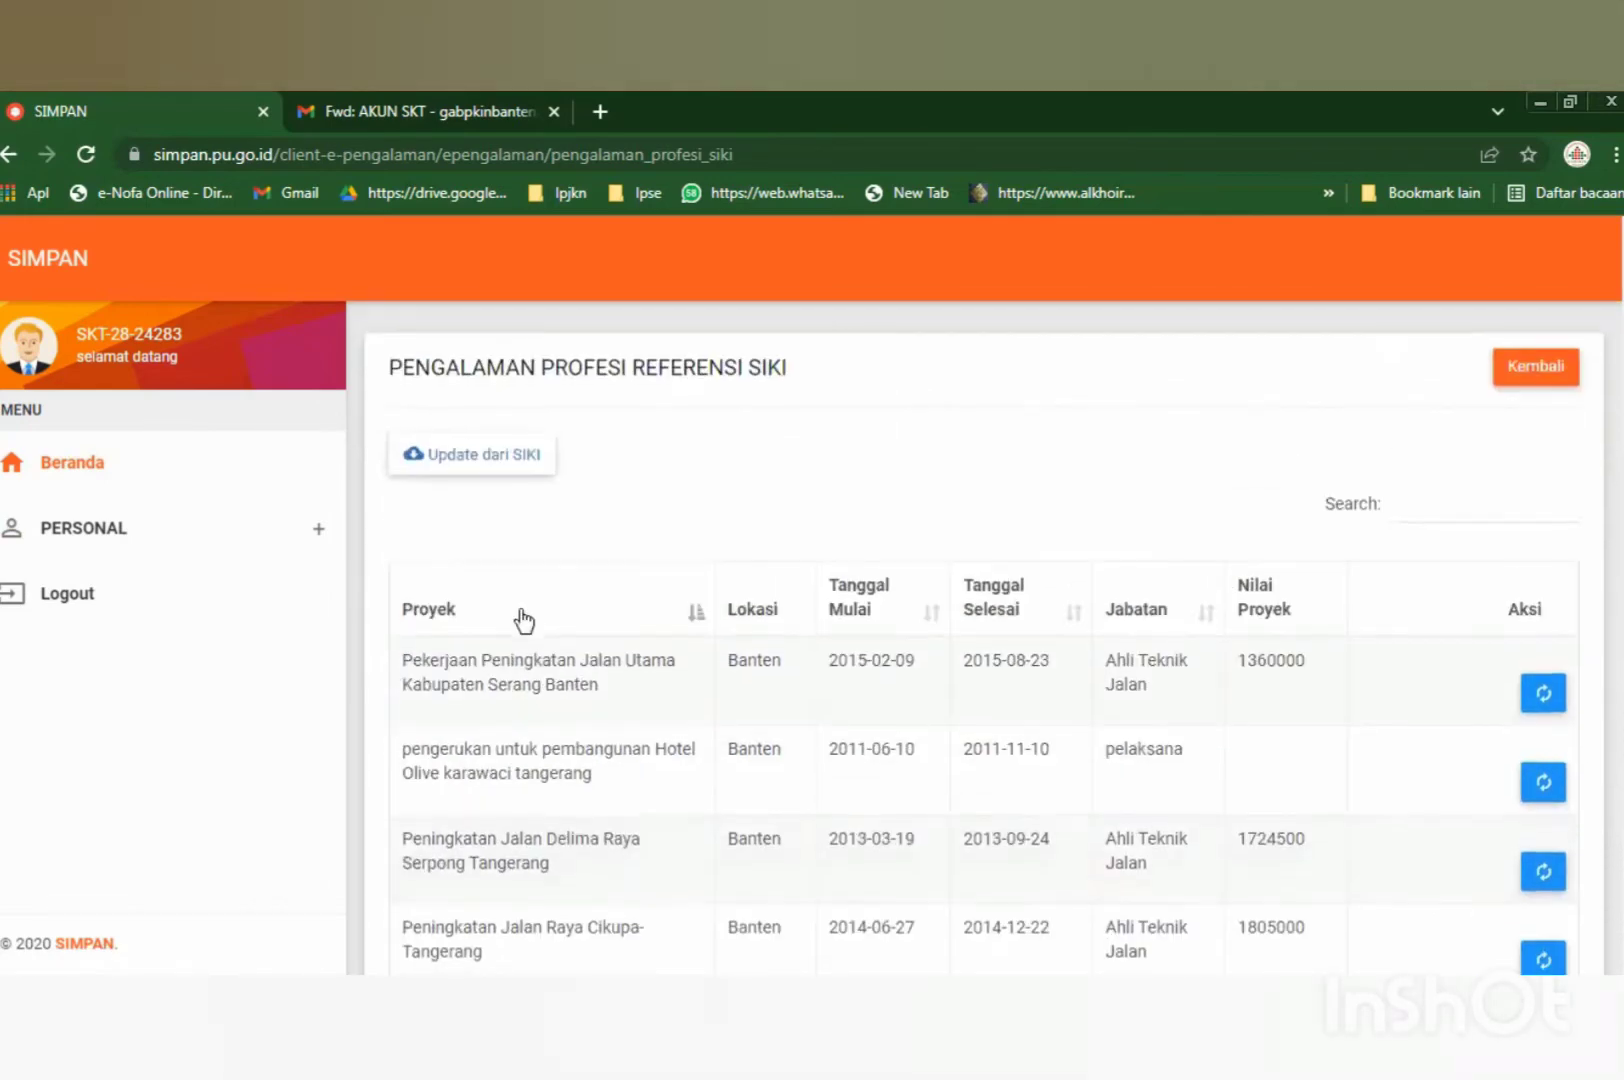
scroll(519, 612, down, 2)
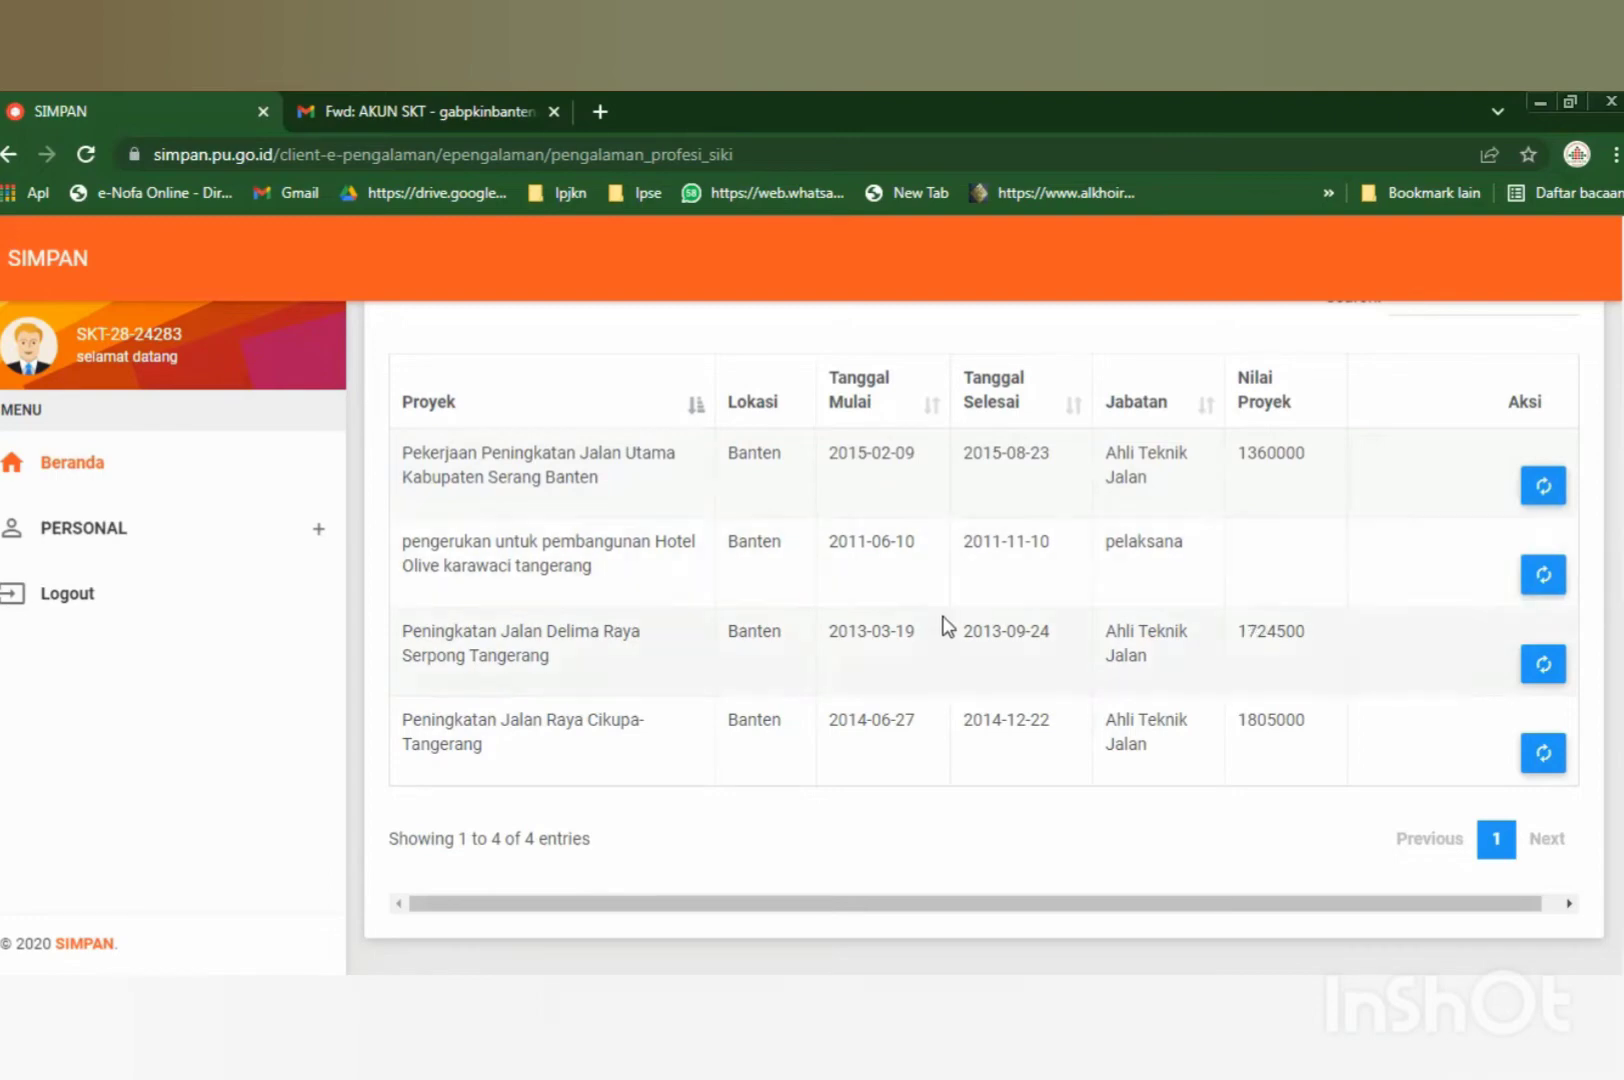
scroll(582, 607, up, 2)
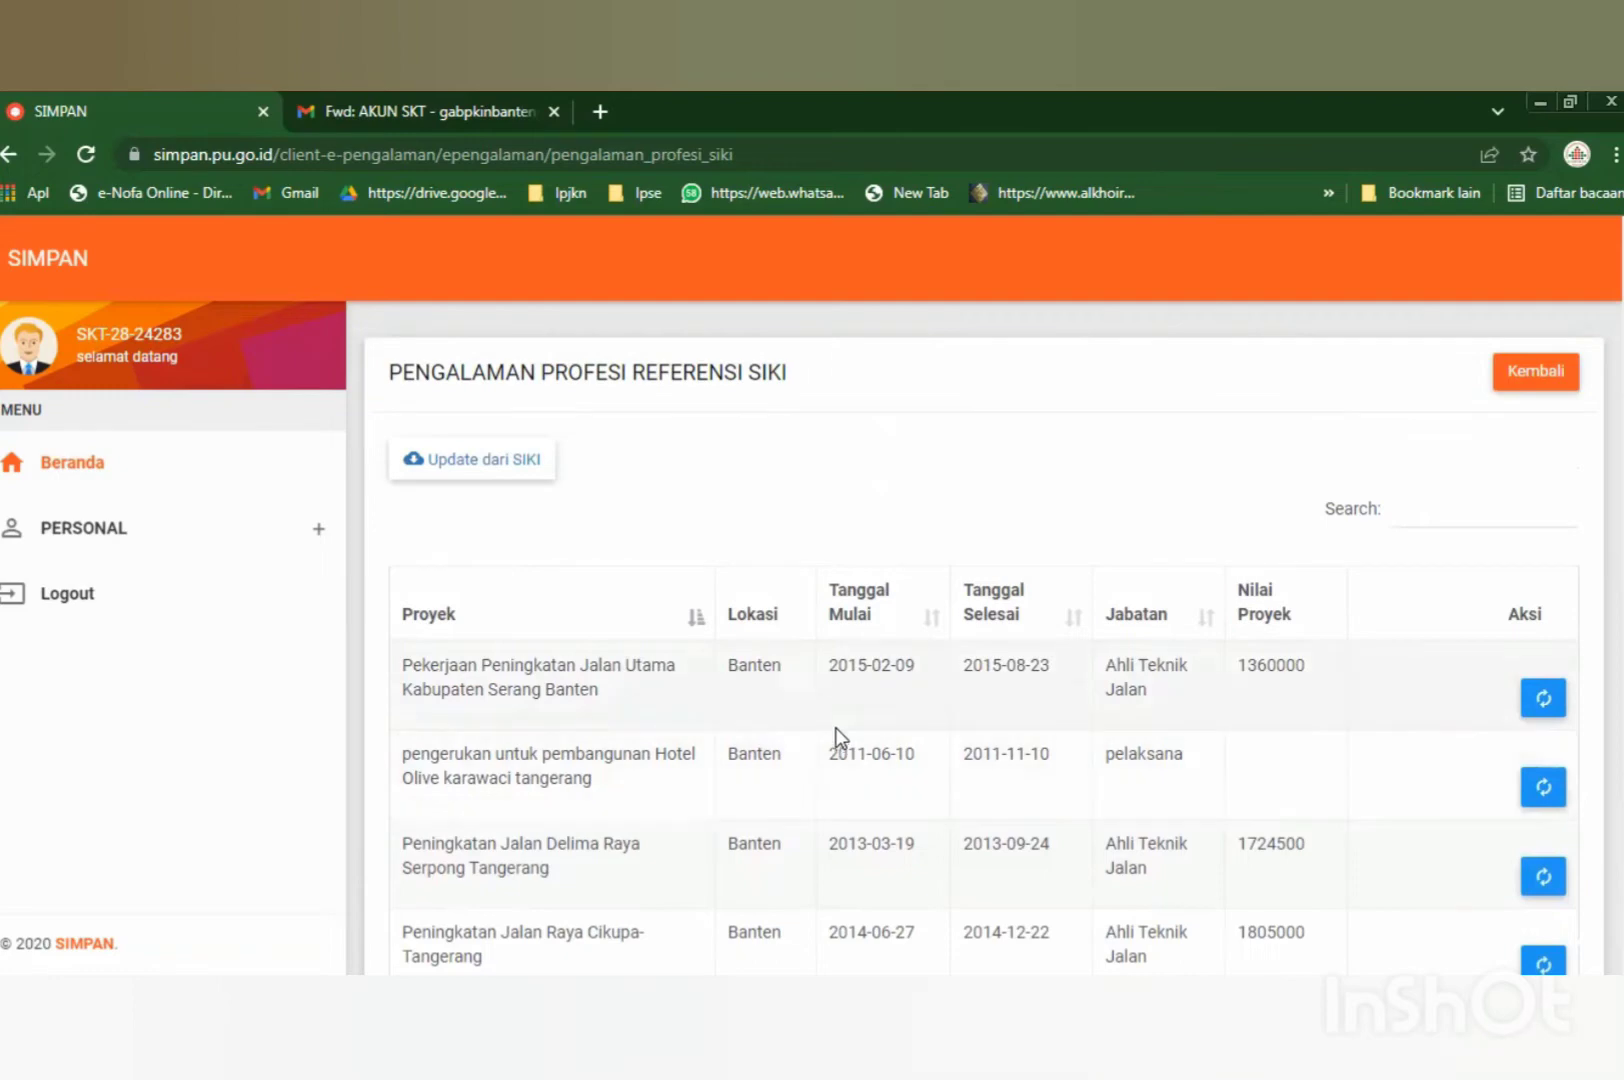
scroll(838, 738, down, 2)
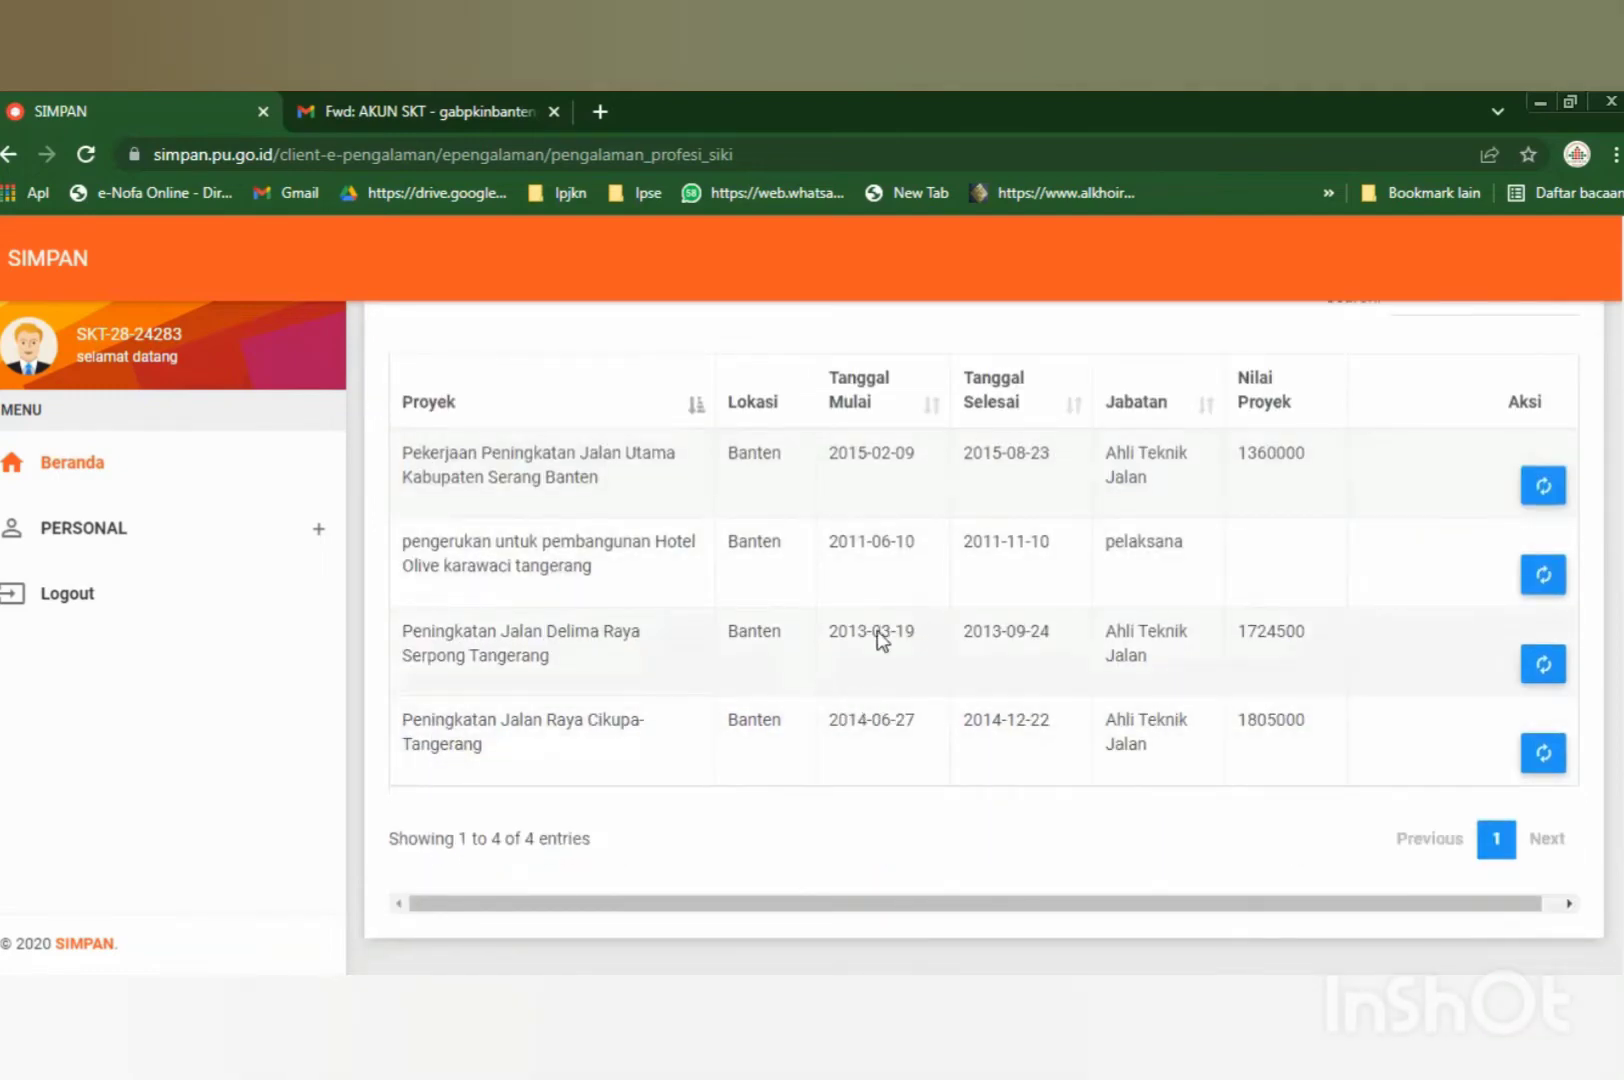
scroll(1128, 727, up, 1)
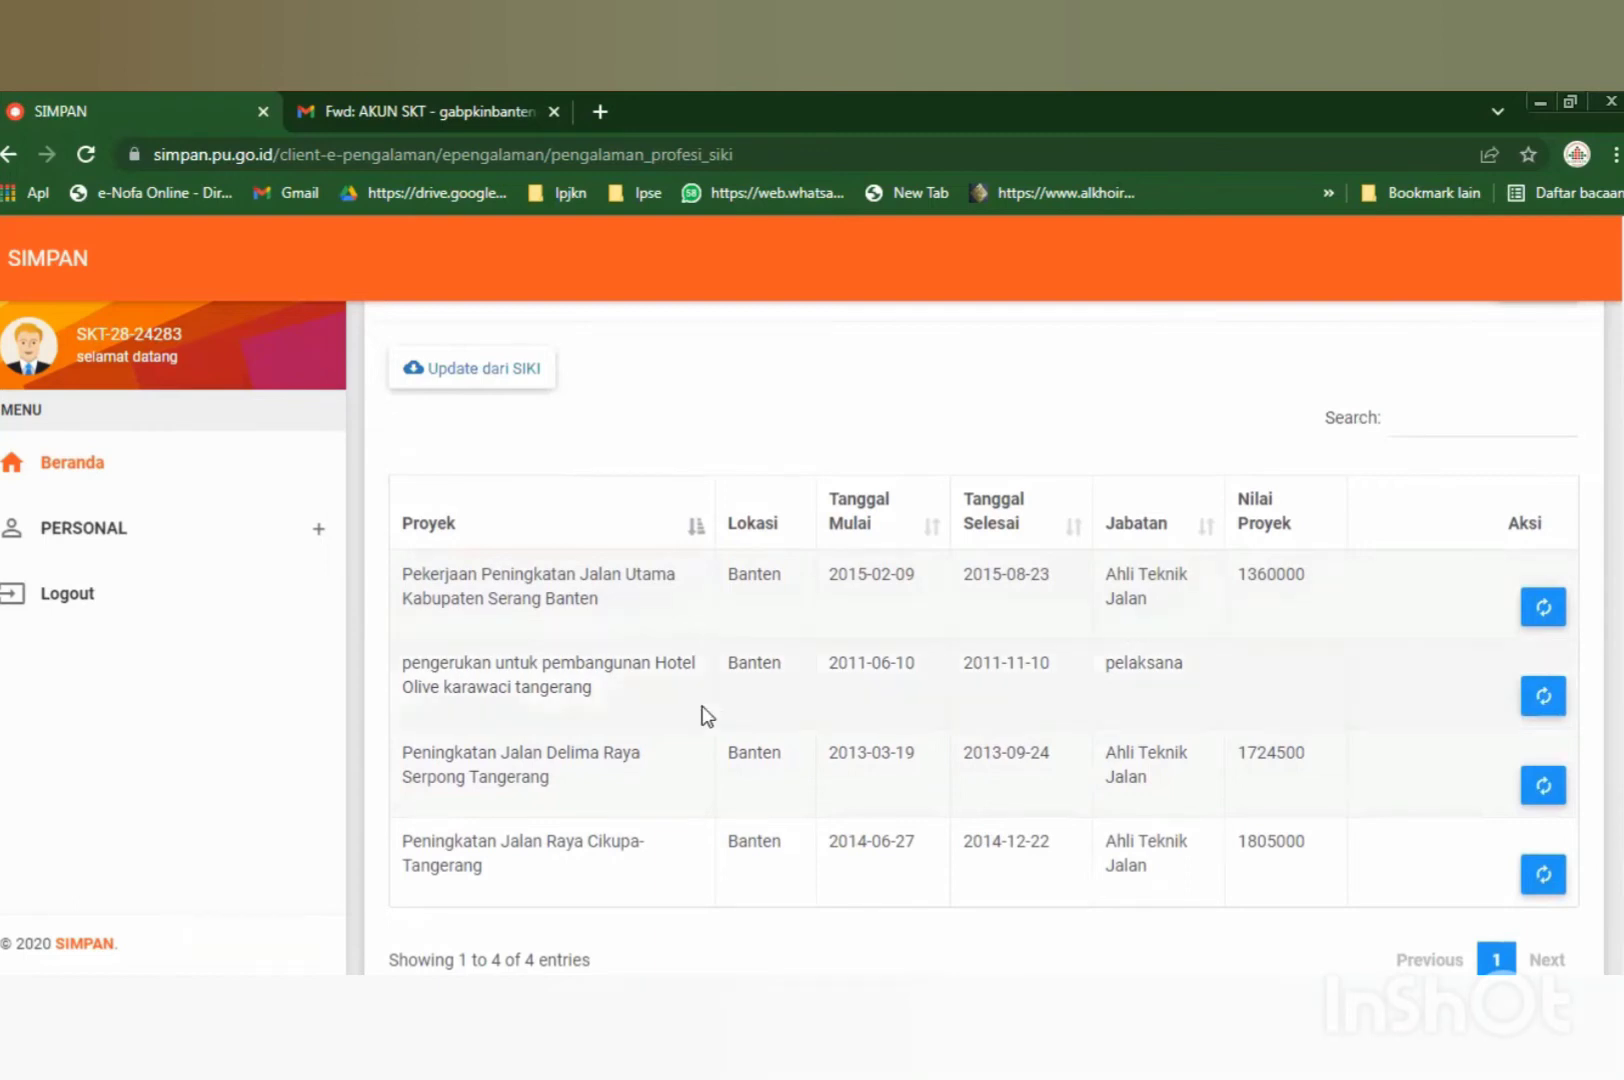
scroll(714, 707, down, 1)
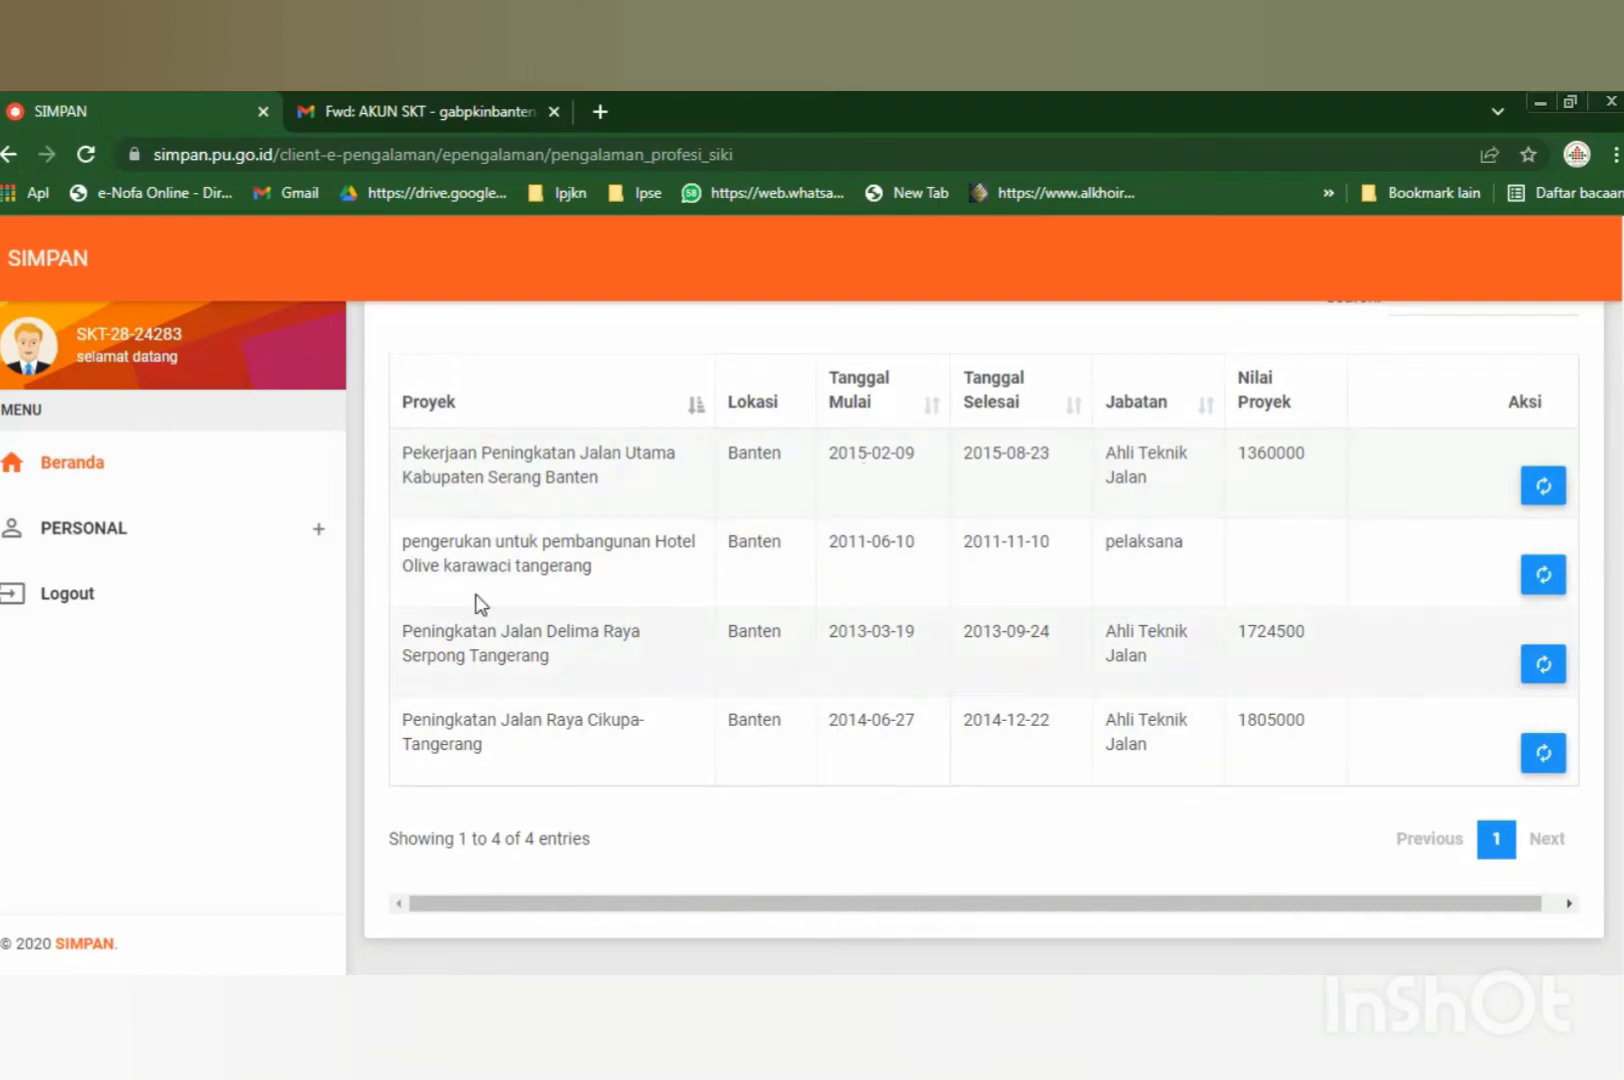
Highlight the Hotel Olive dredging project row in the SIKI table.
drag(406, 541, 1290, 568)
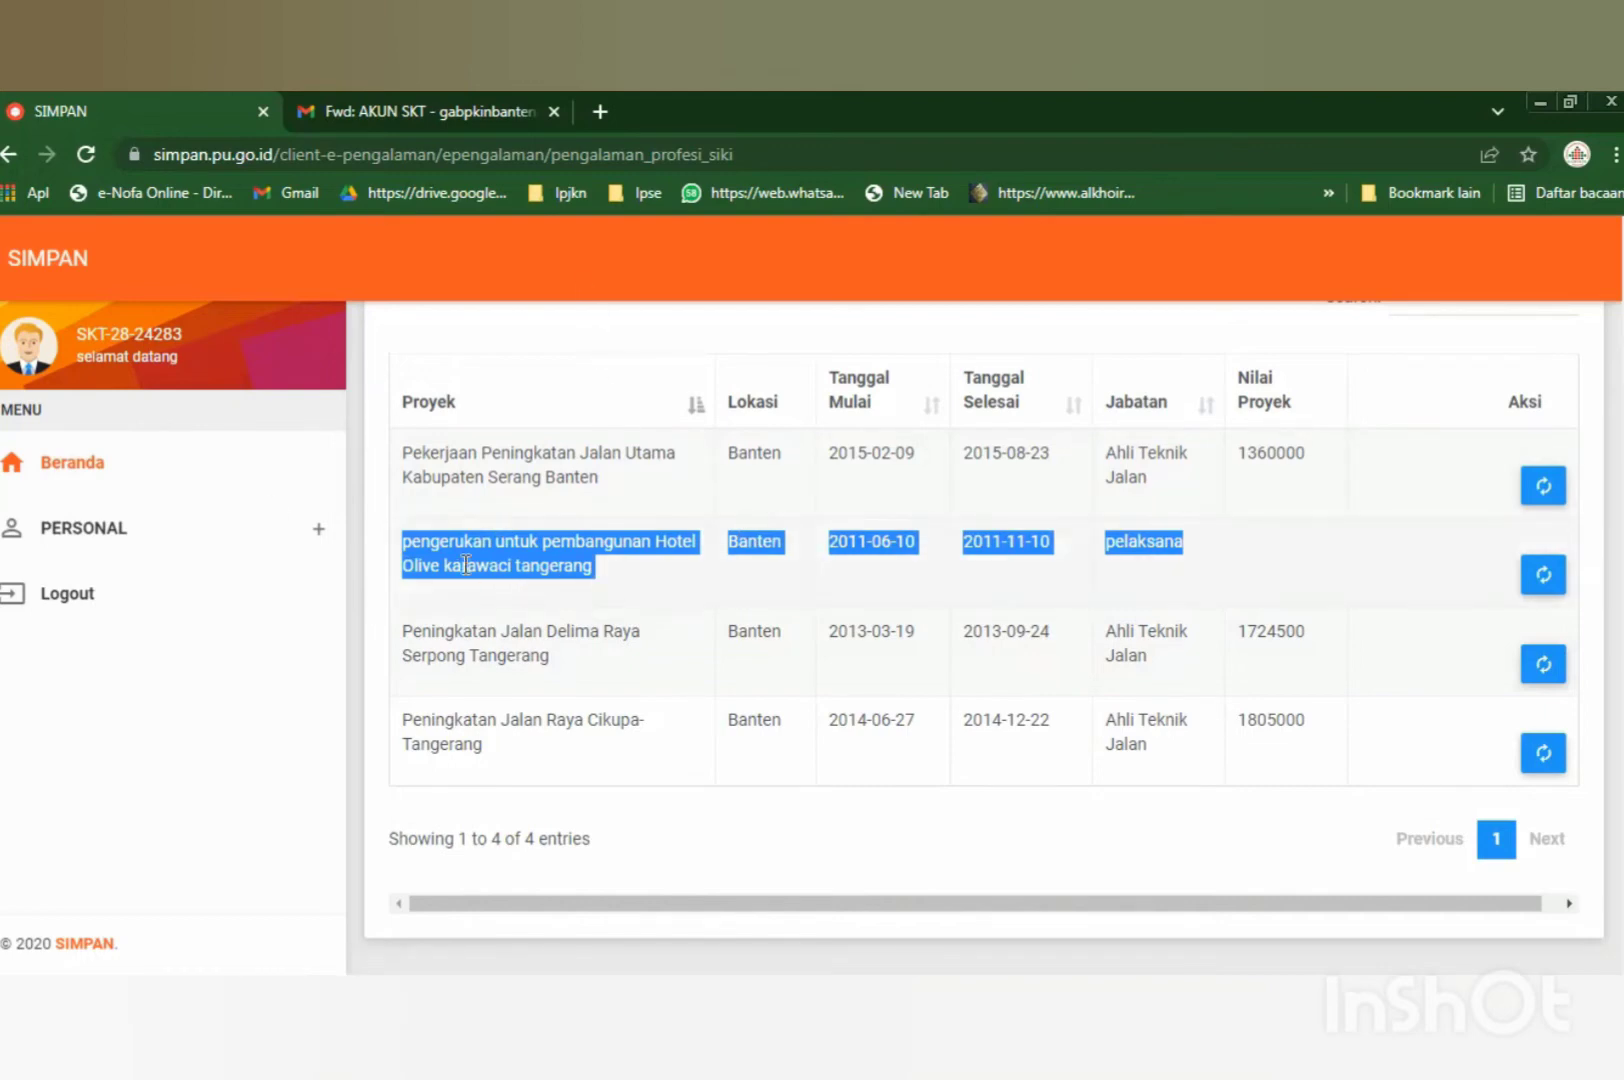
scroll(453, 575, up, 2)
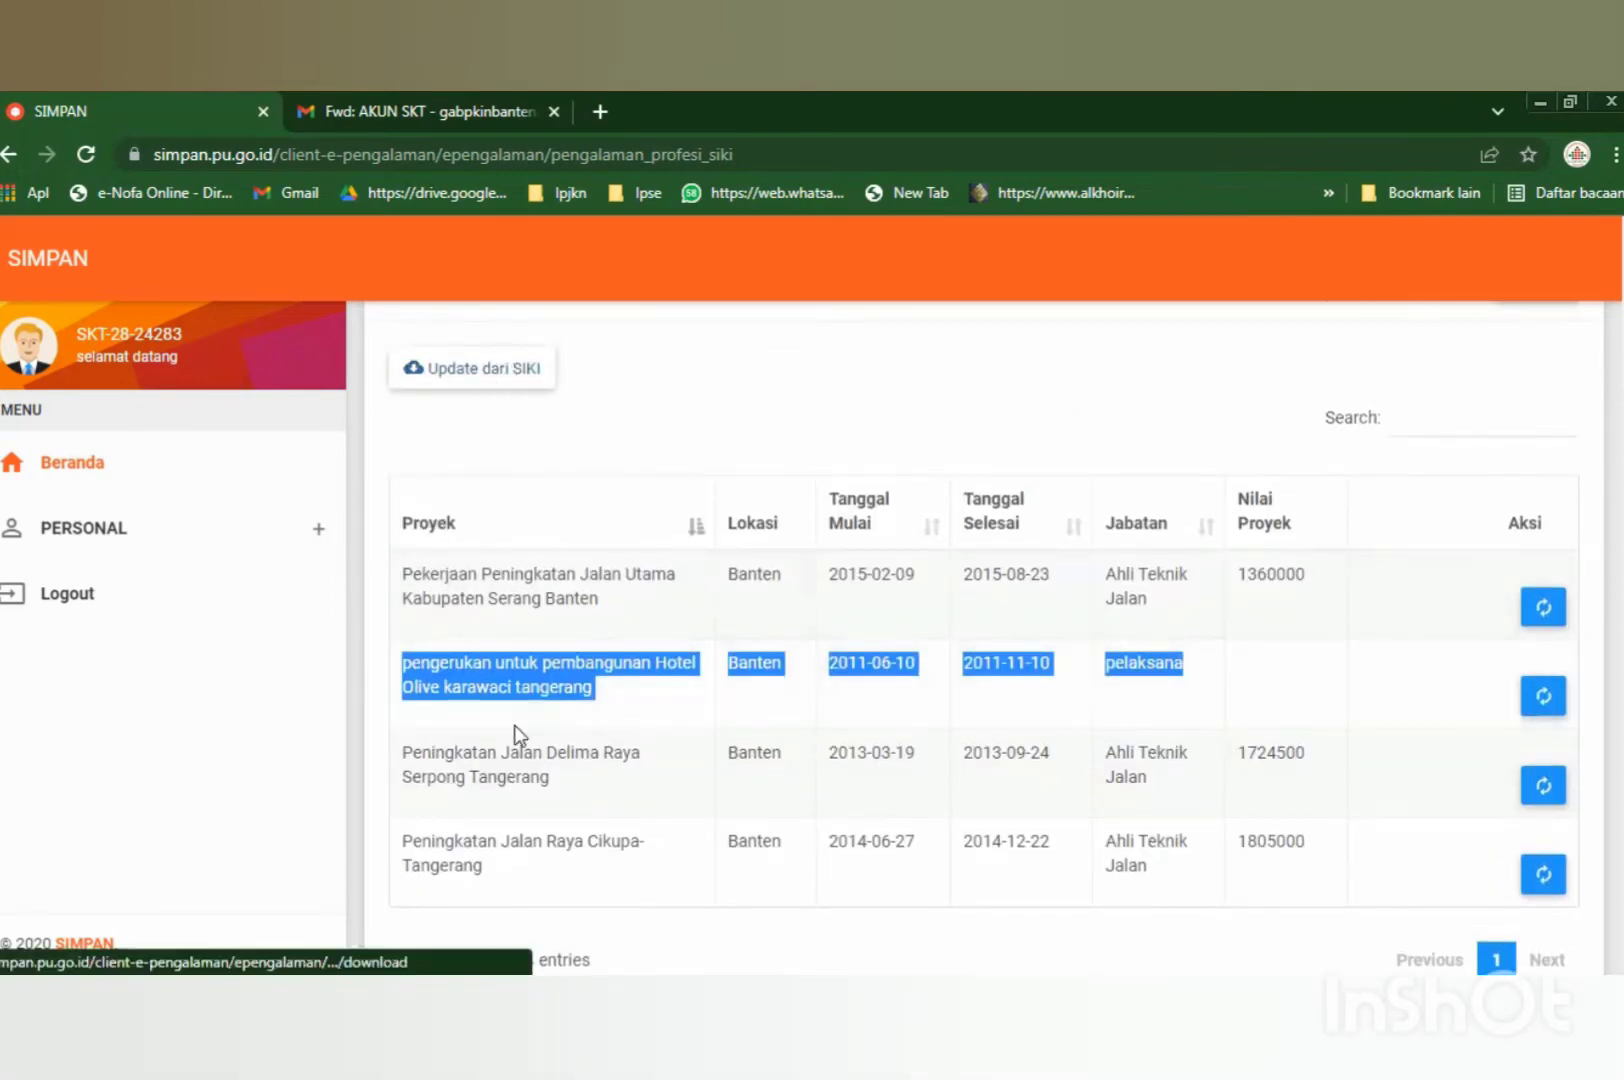
scroll(458, 690, down, 2)
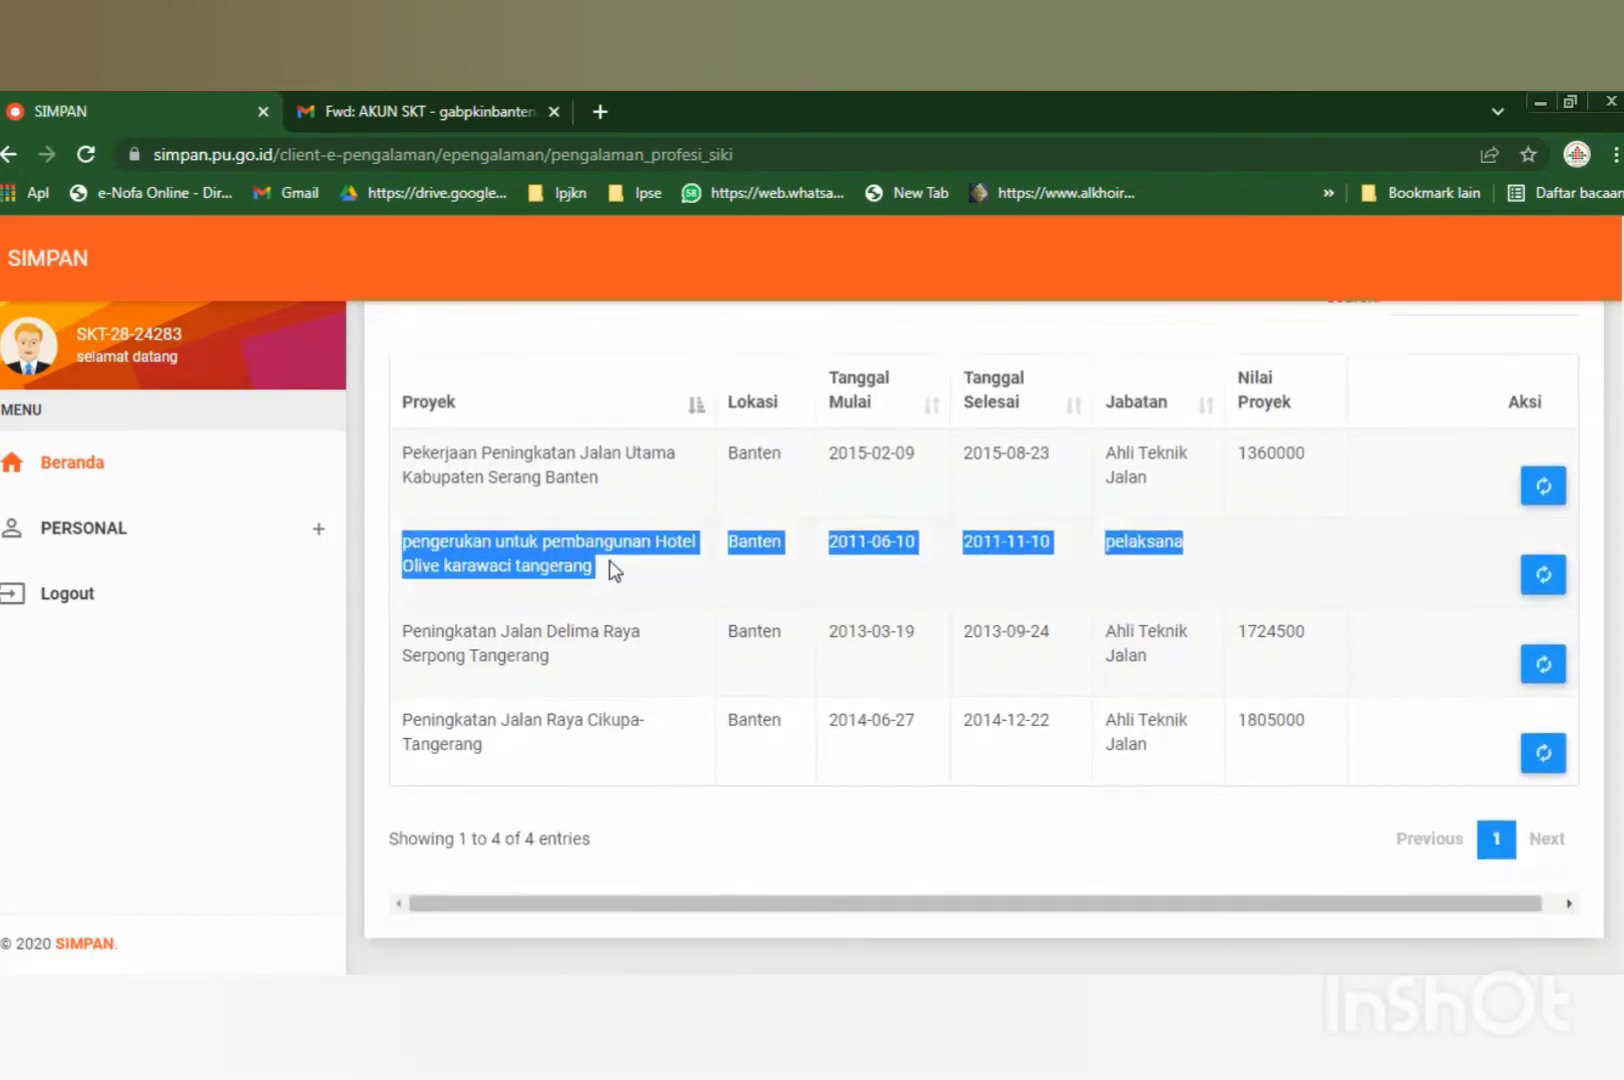
Import the Hotel Olive Karawaci dredging project from its row, then go back with Kembali.
click(1540, 576)
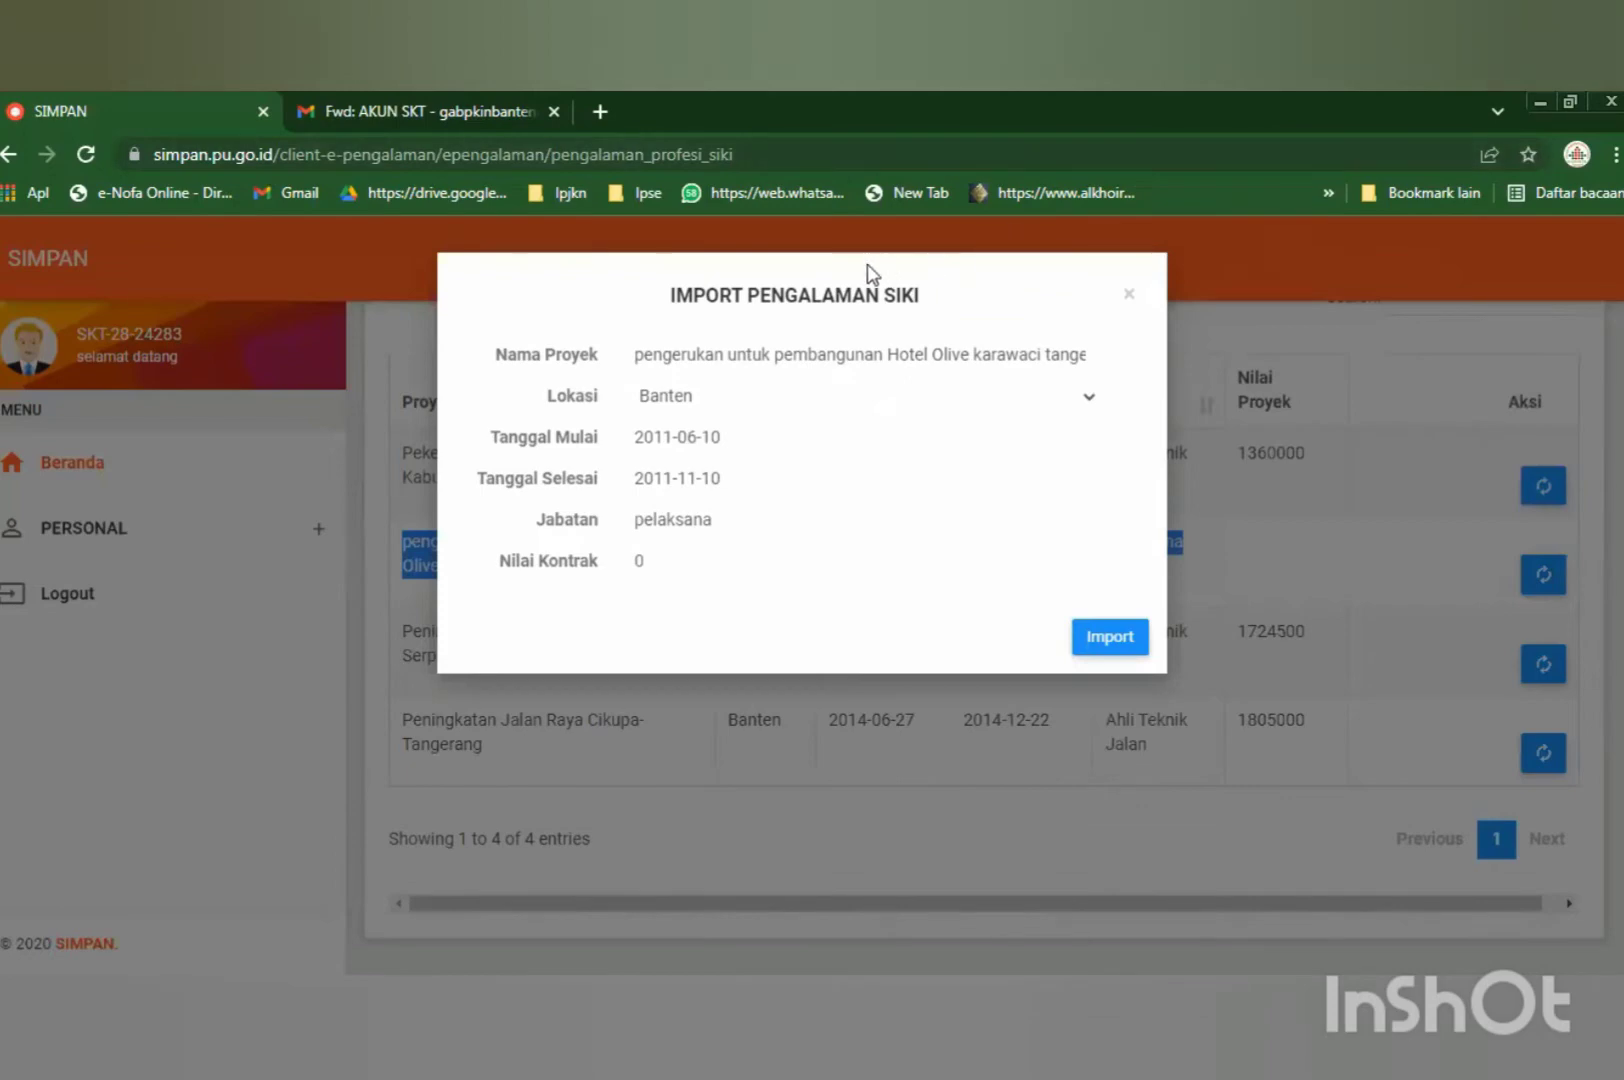
click(1110, 640)
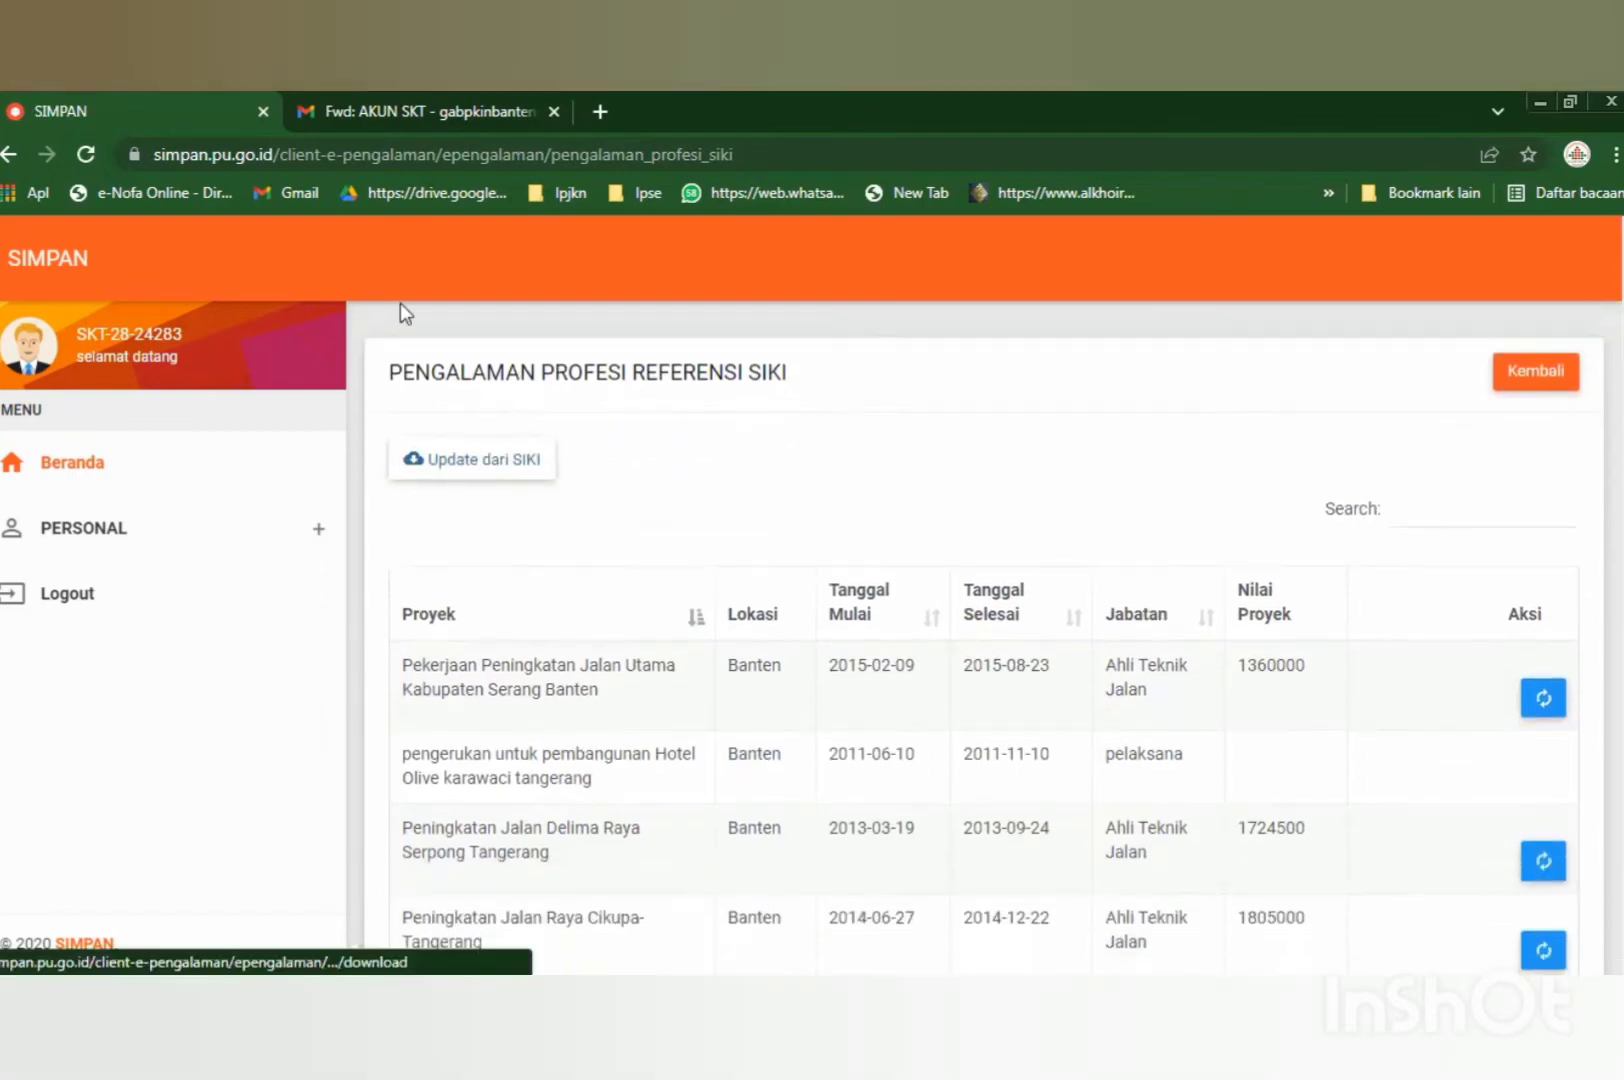
scroll(483, 512, down, 1)
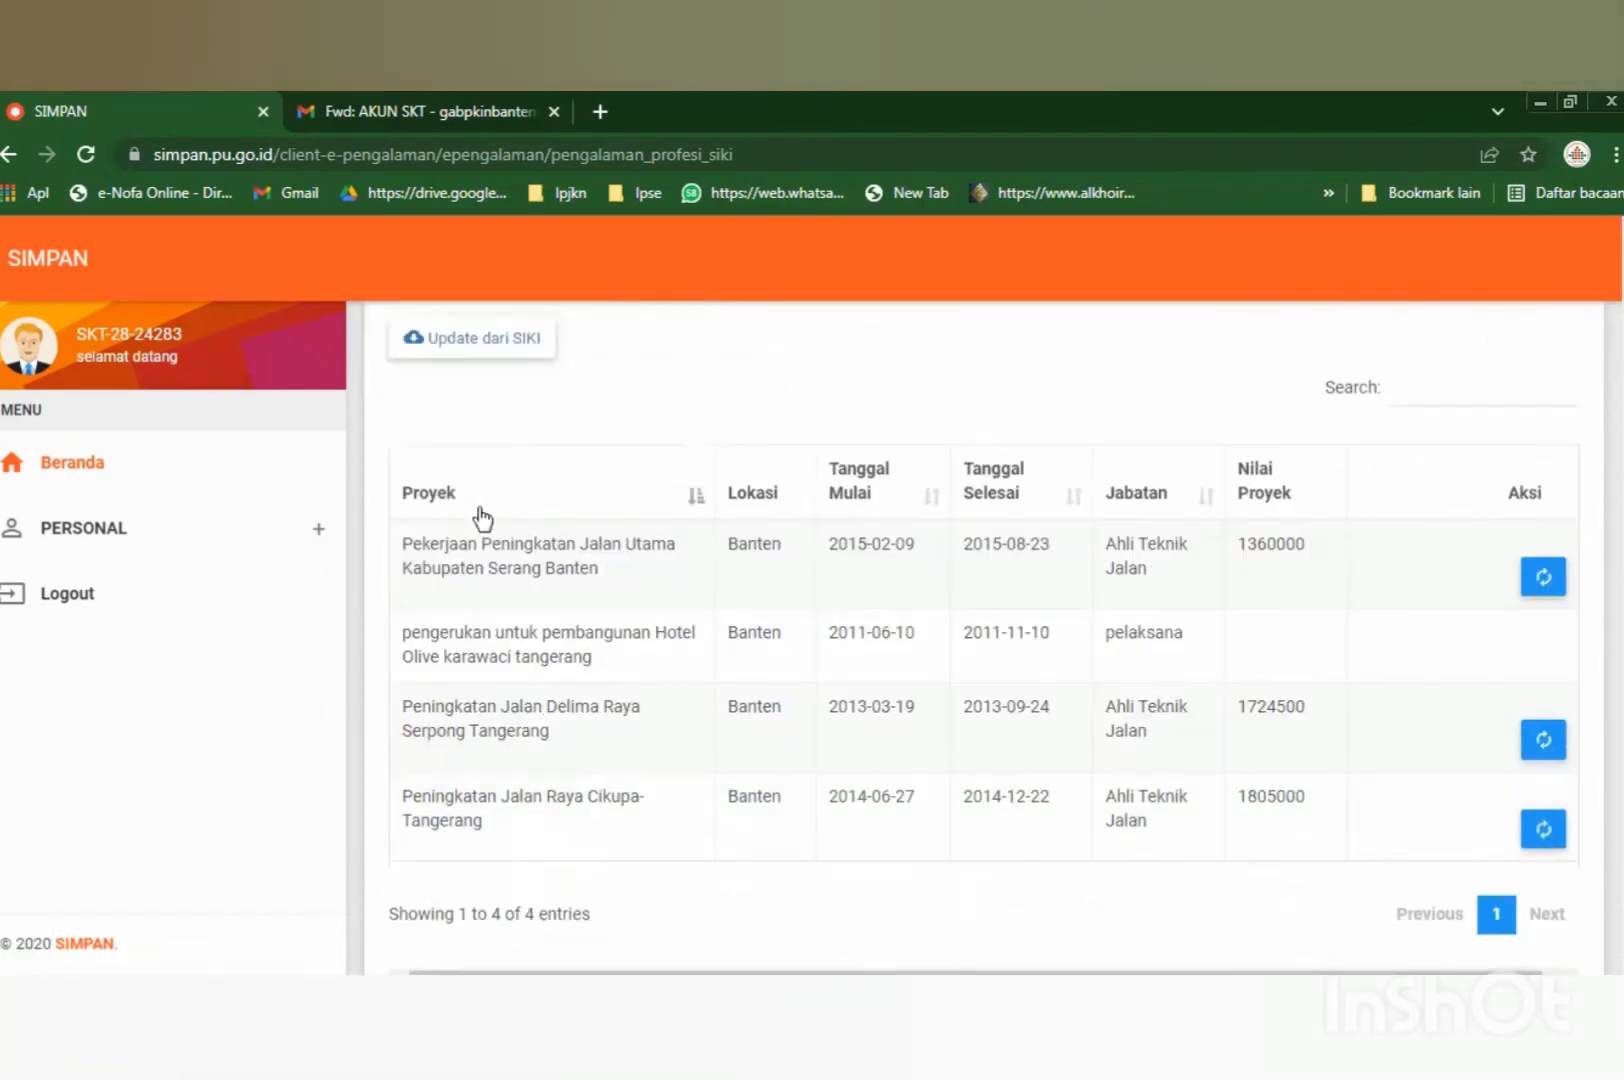
scroll(1010, 610, down, 1)
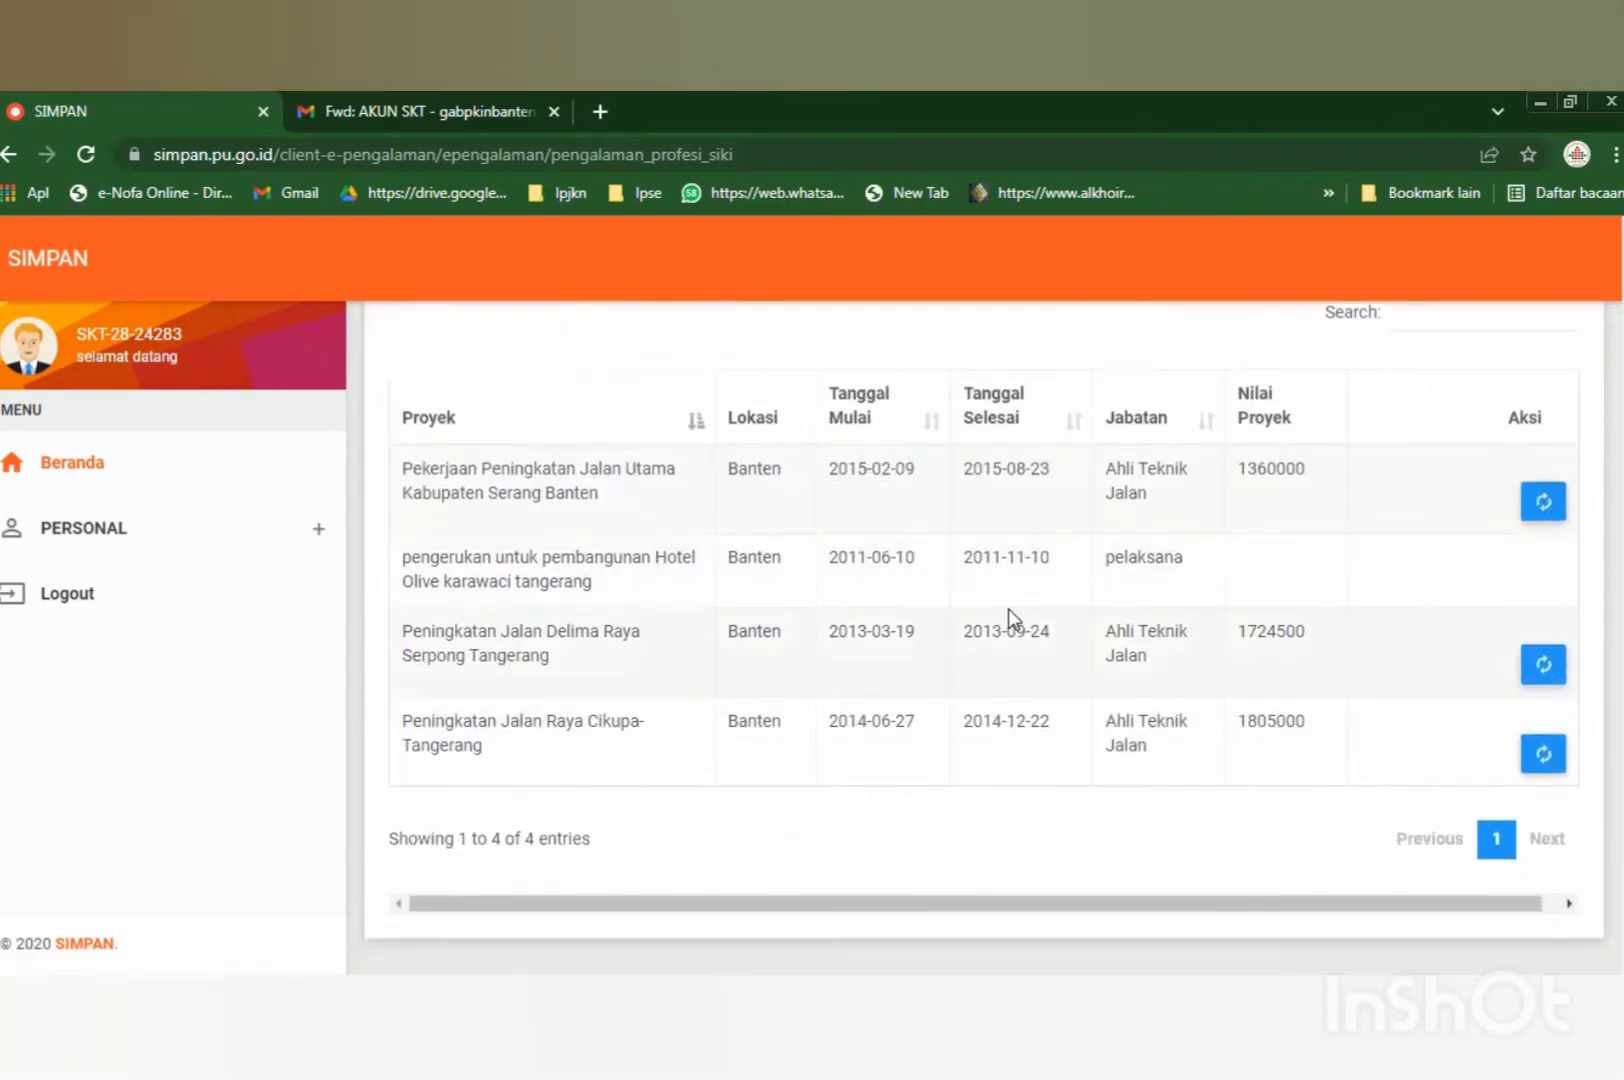
scroll(1007, 608, up, 2)
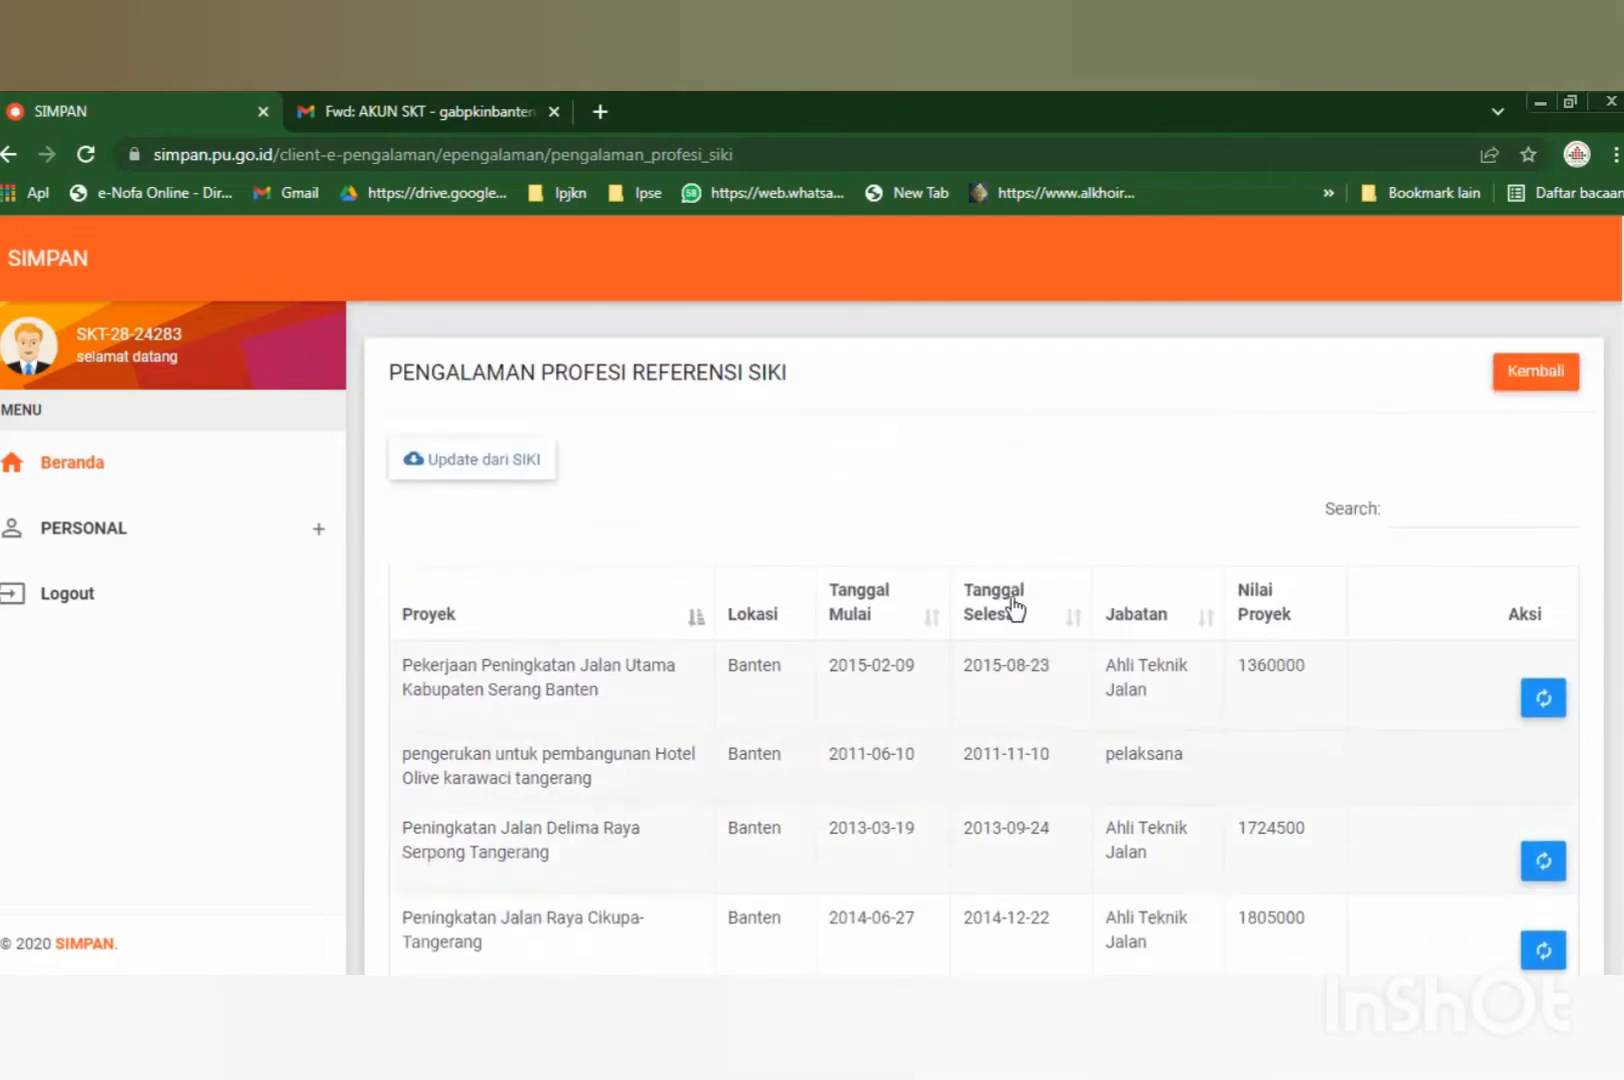
scroll(1016, 612, down, 2)
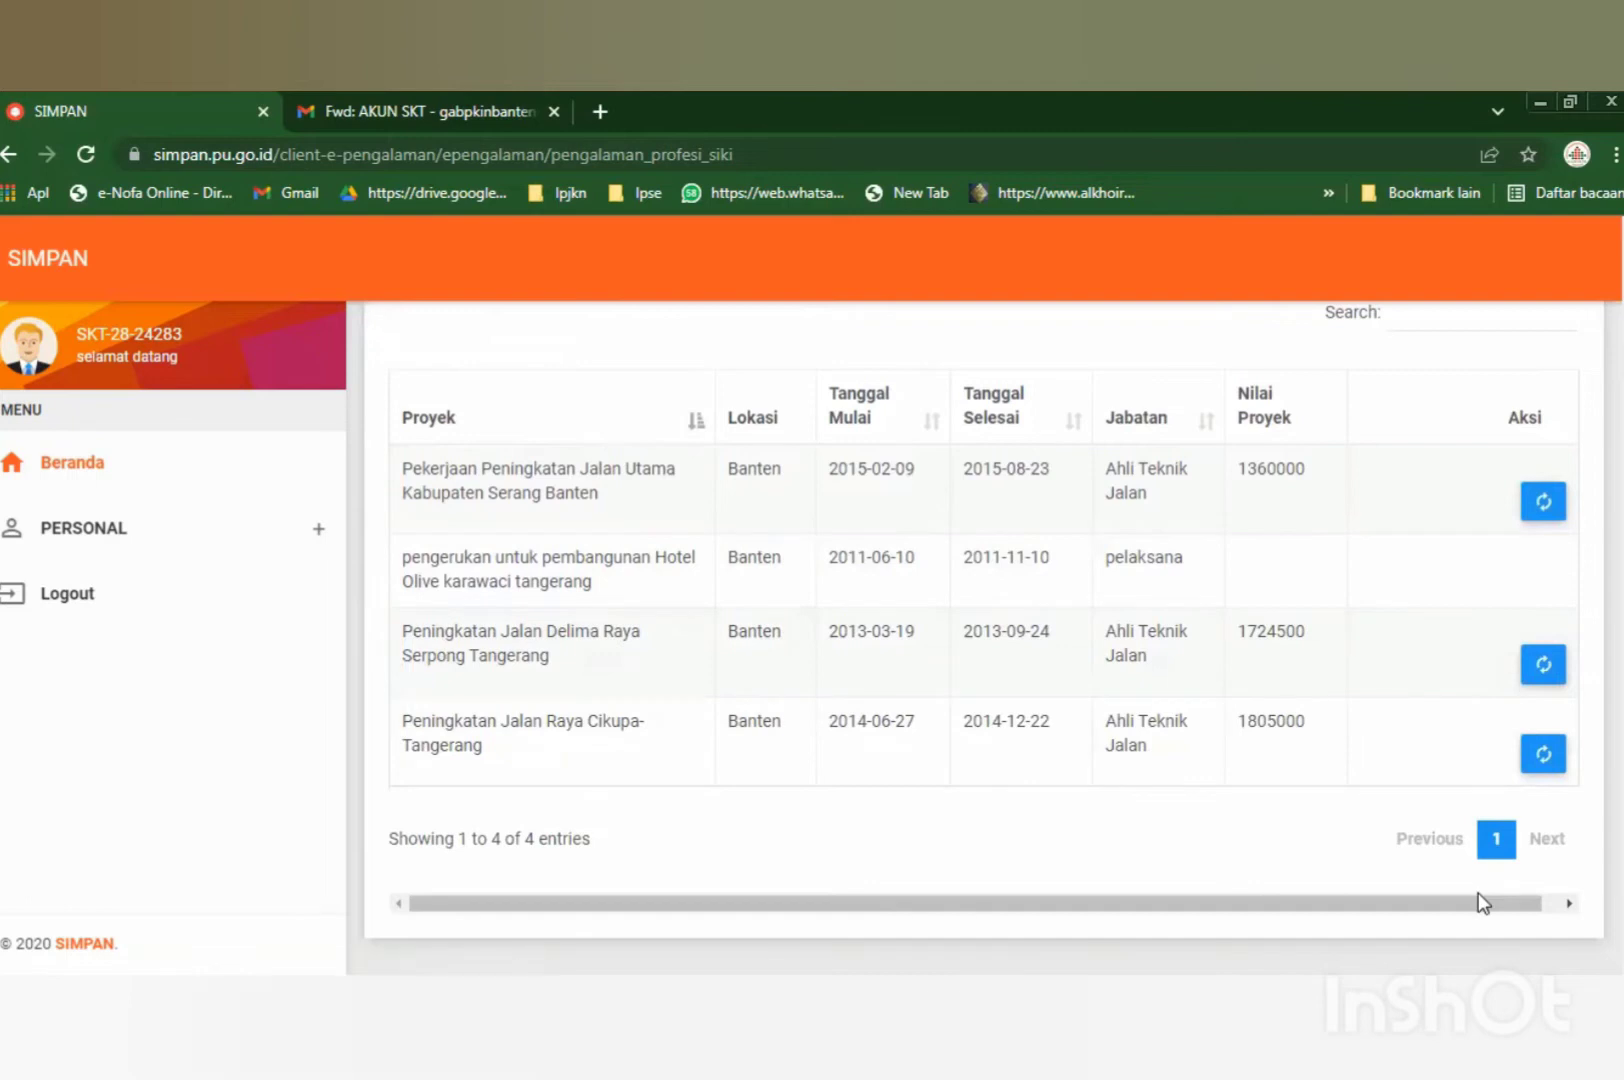
drag(1478, 898, 1595, 903)
scroll(1295, 685, up, 2)
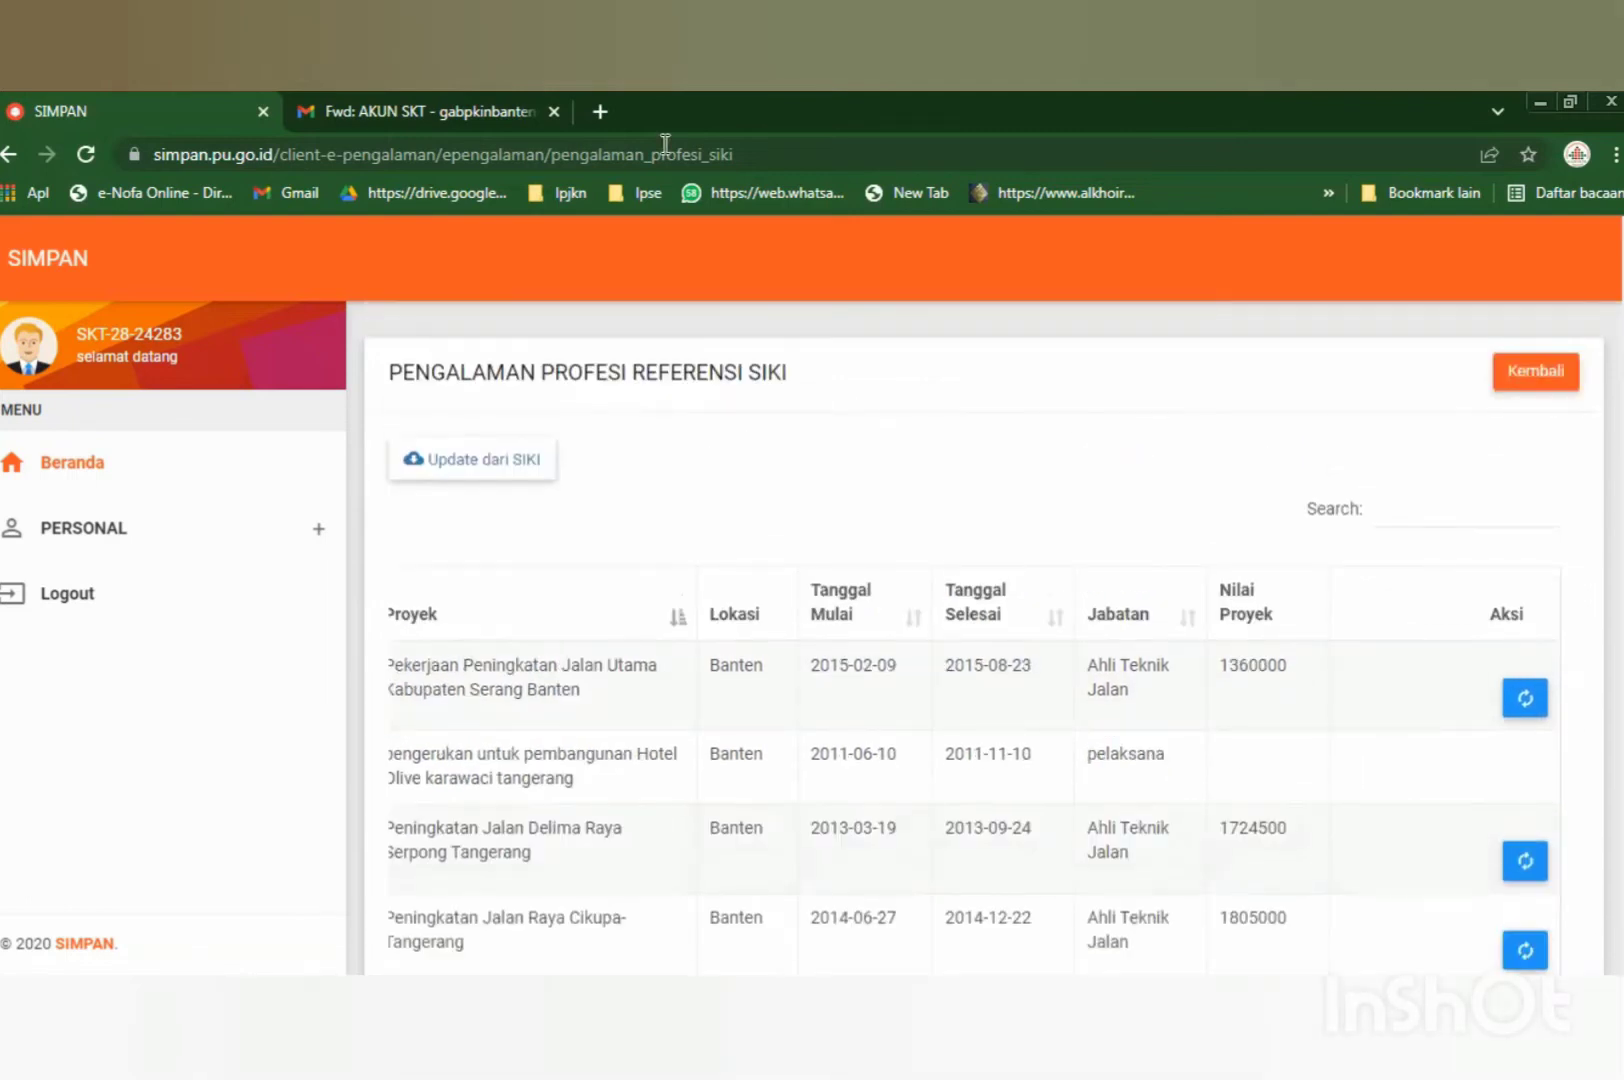
click(1535, 378)
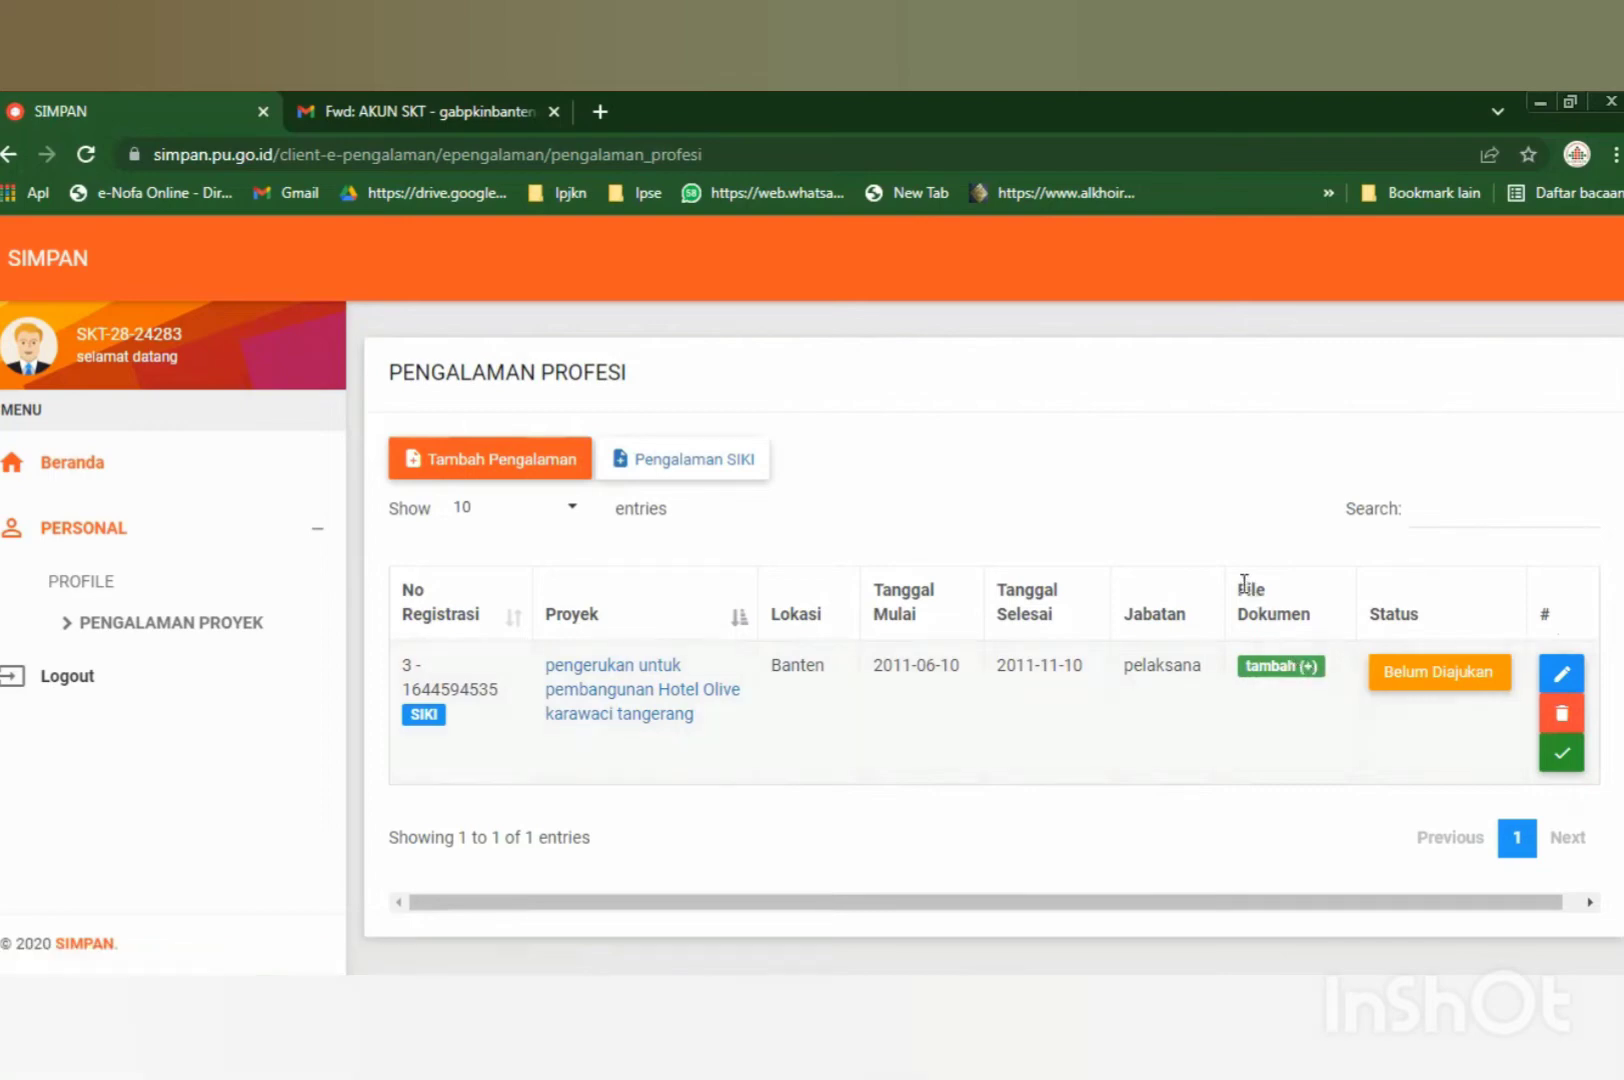
Check that the imported Hotel Olive Karawaci entry shows status Belum Diajukan.
drag(1241, 586, 1313, 625)
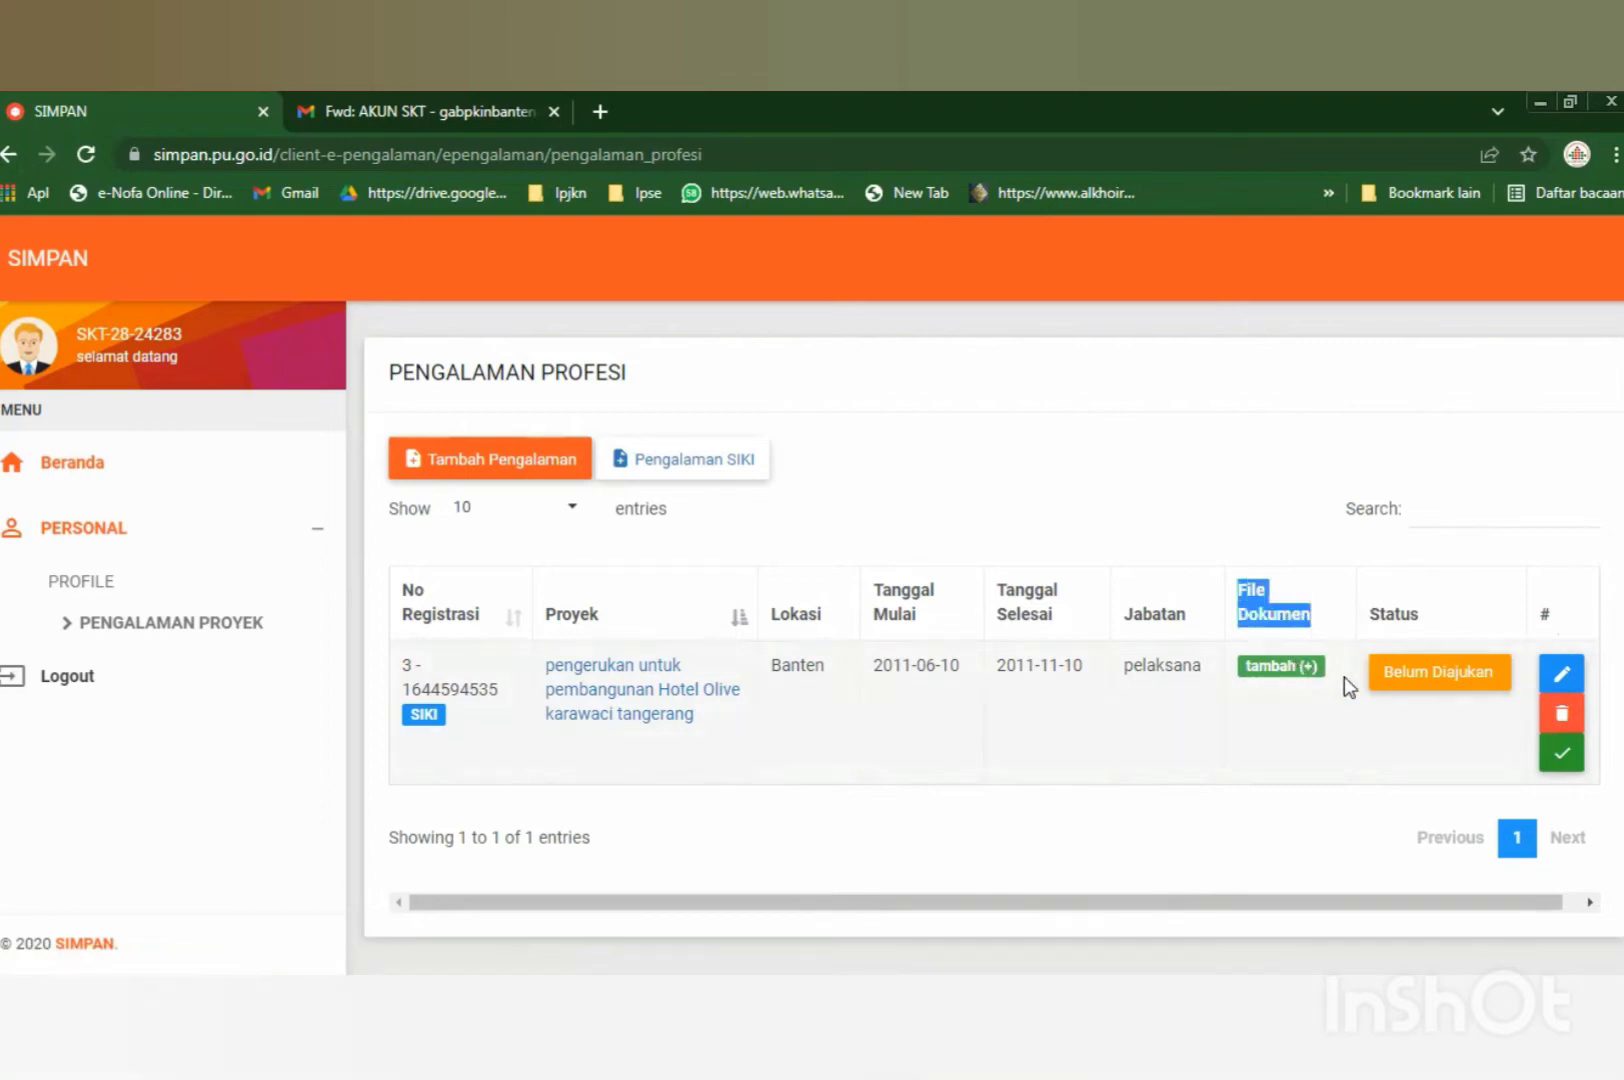
Add a file to Hotel Olive with Jenis File 'Dokumen Kontrak atau Surat Referensi' and browse for it.
click(1290, 666)
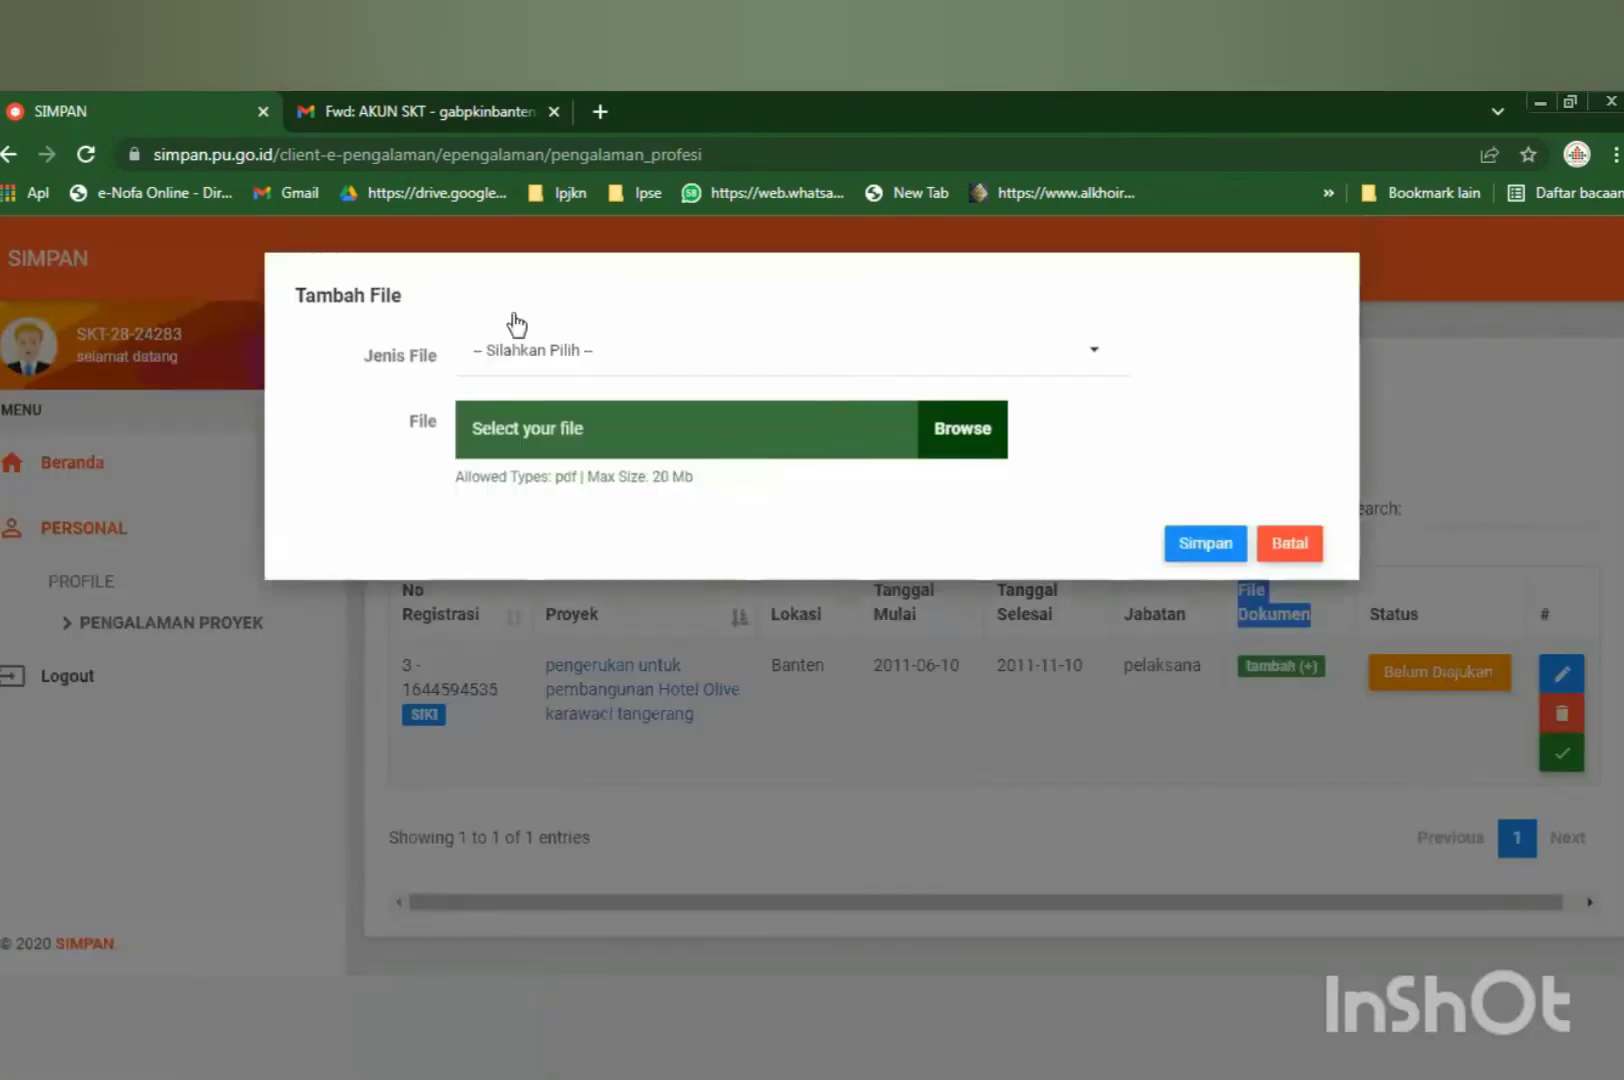
click(568, 350)
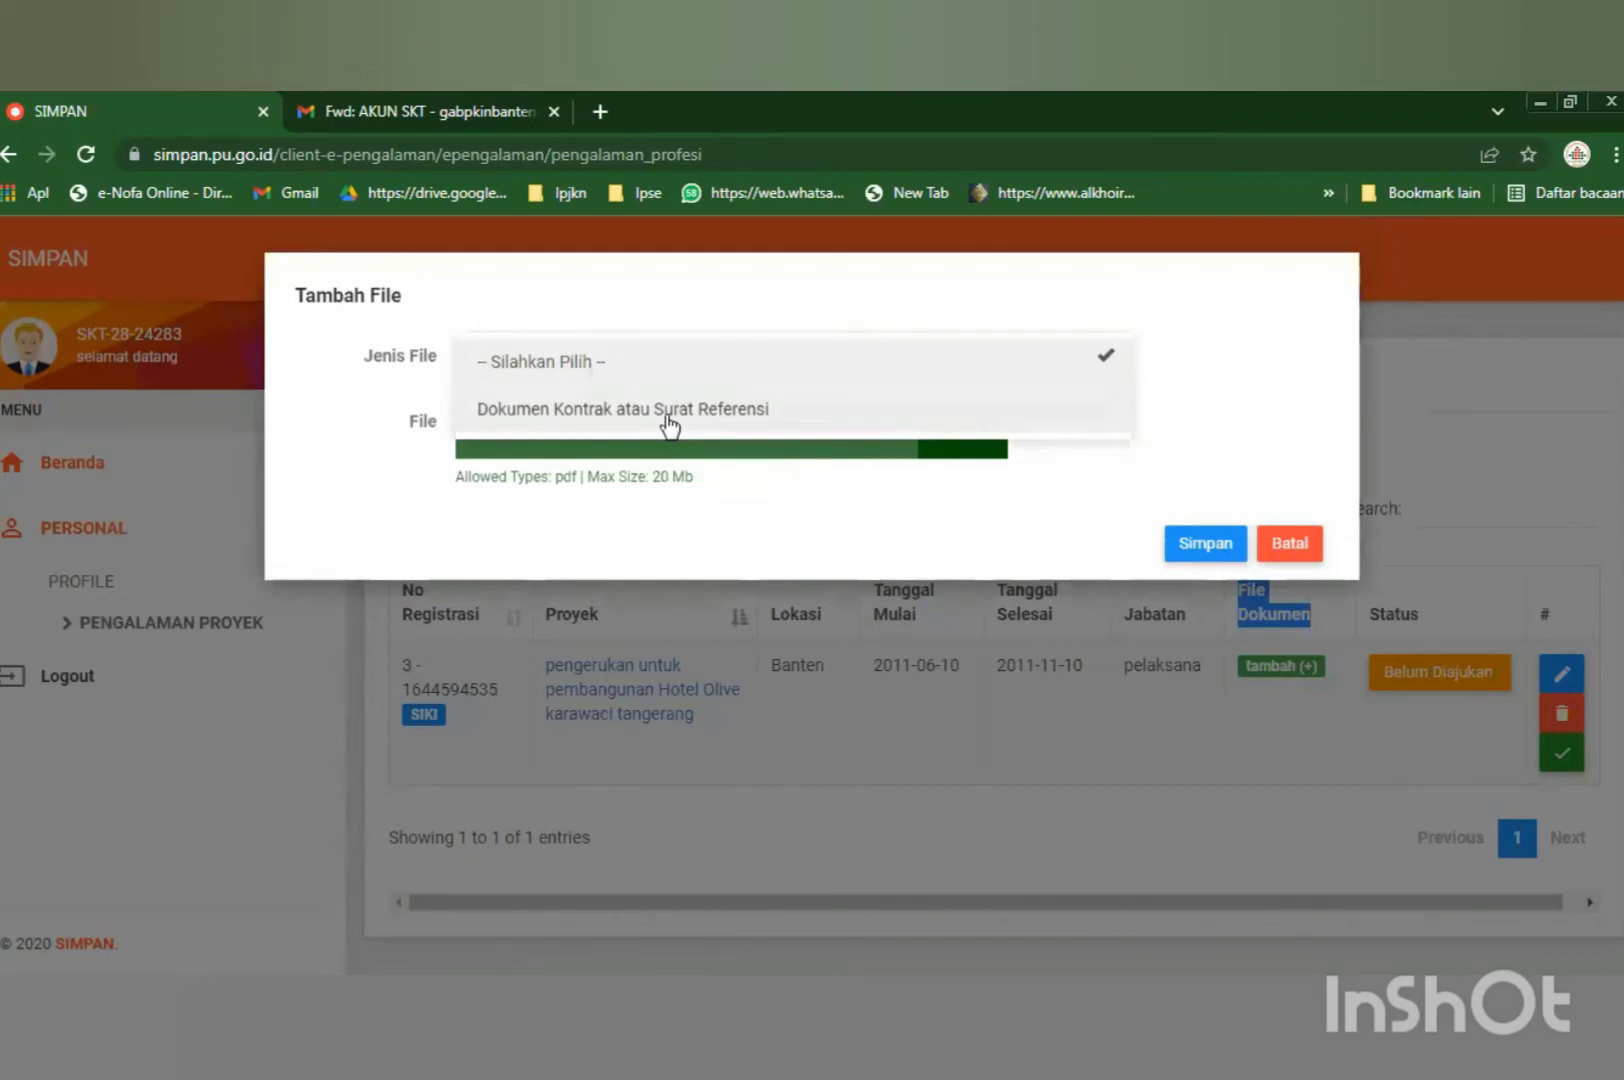
click(528, 395)
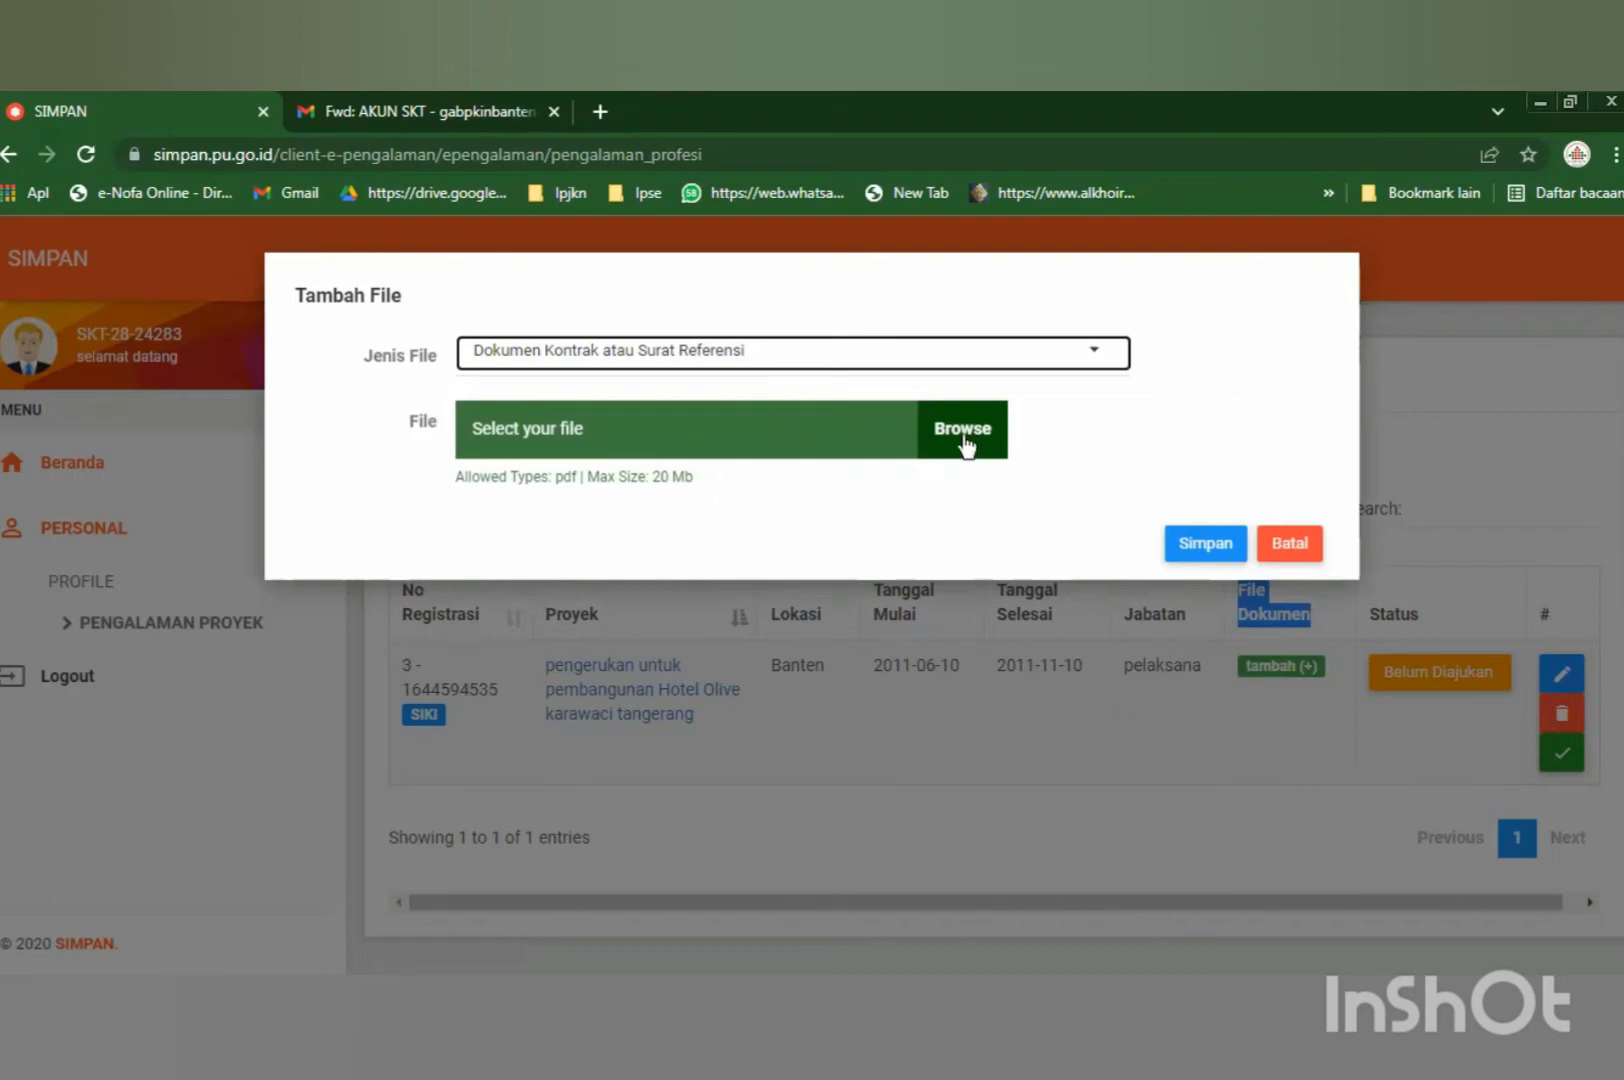
click(963, 443)
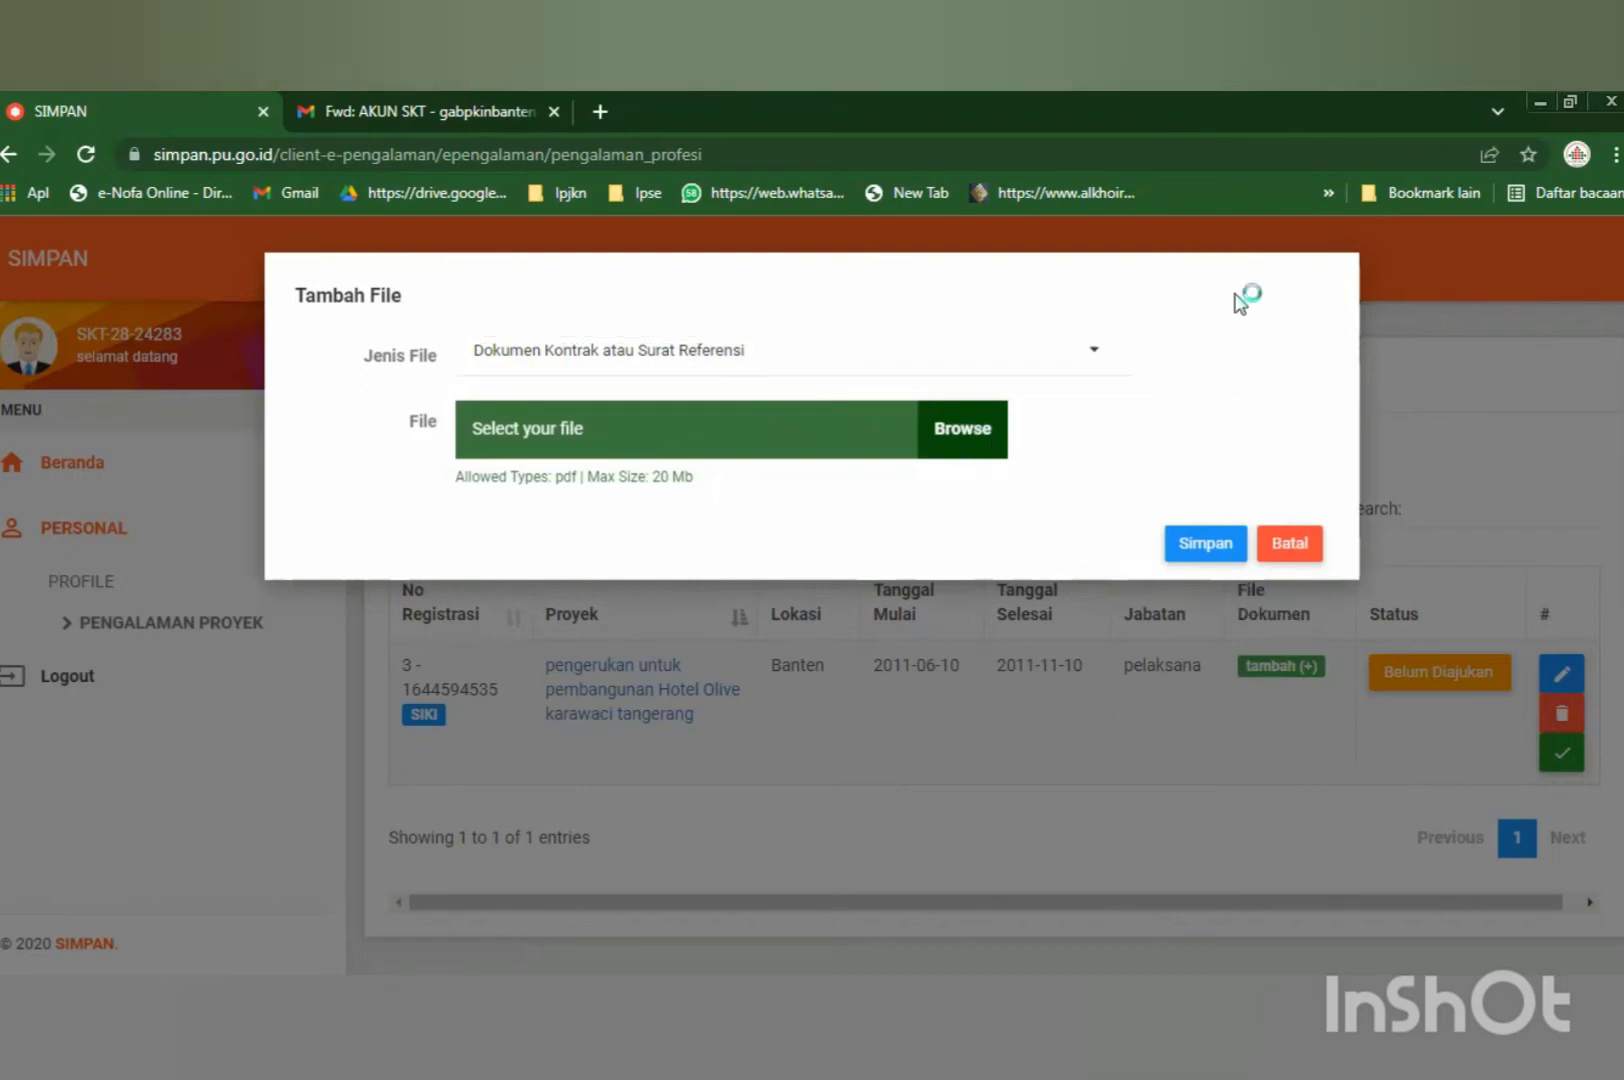
click(519, 459)
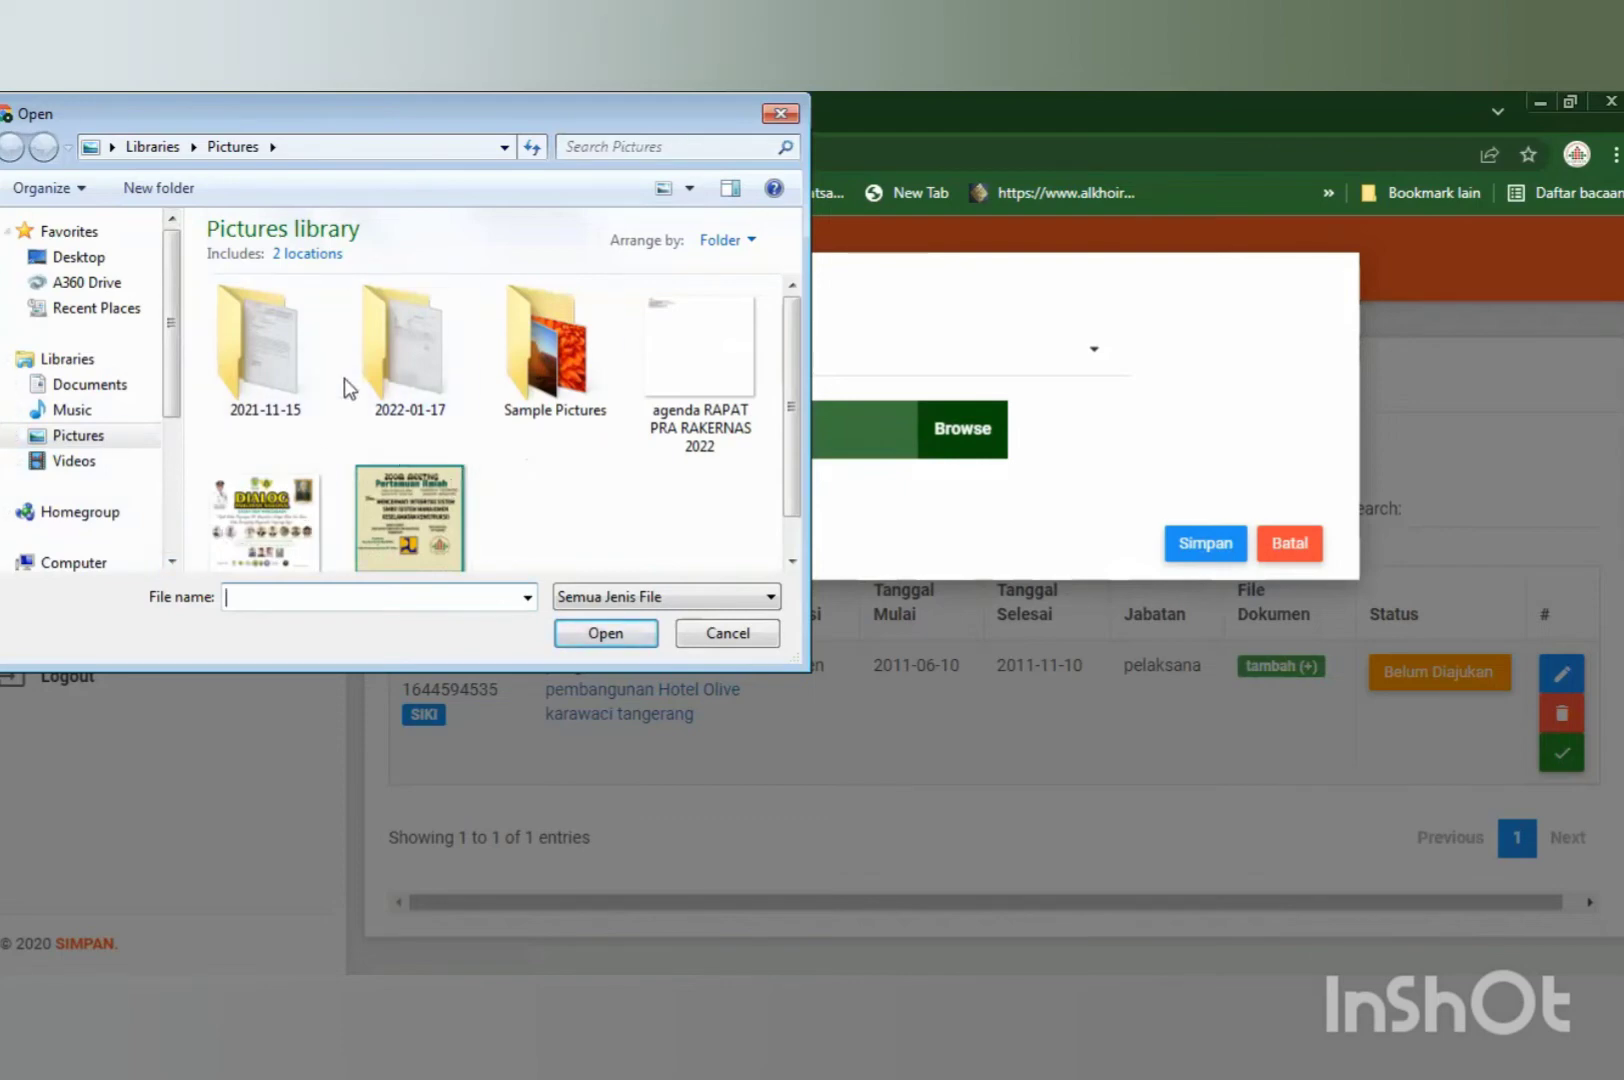
Browse the 2021-11-15 folder and Documents, select the Faktur PDF, then cancel the Open dialog.
click(254, 380)
double_click(254, 378)
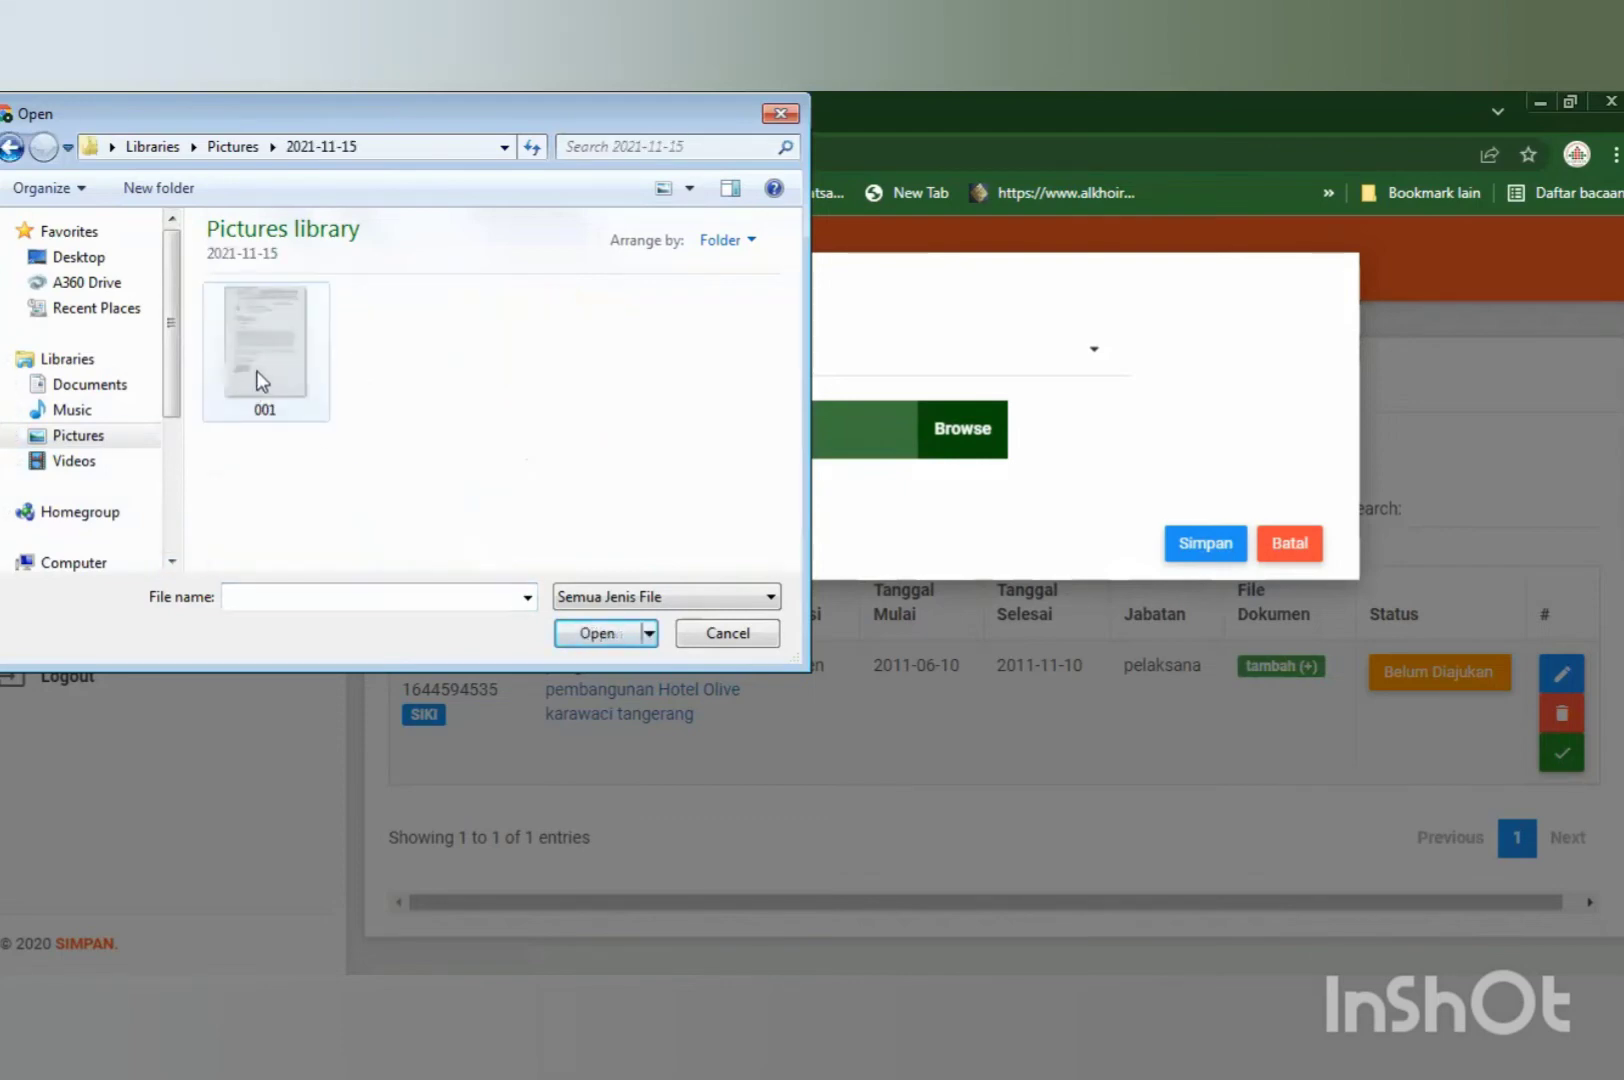
click(80, 388)
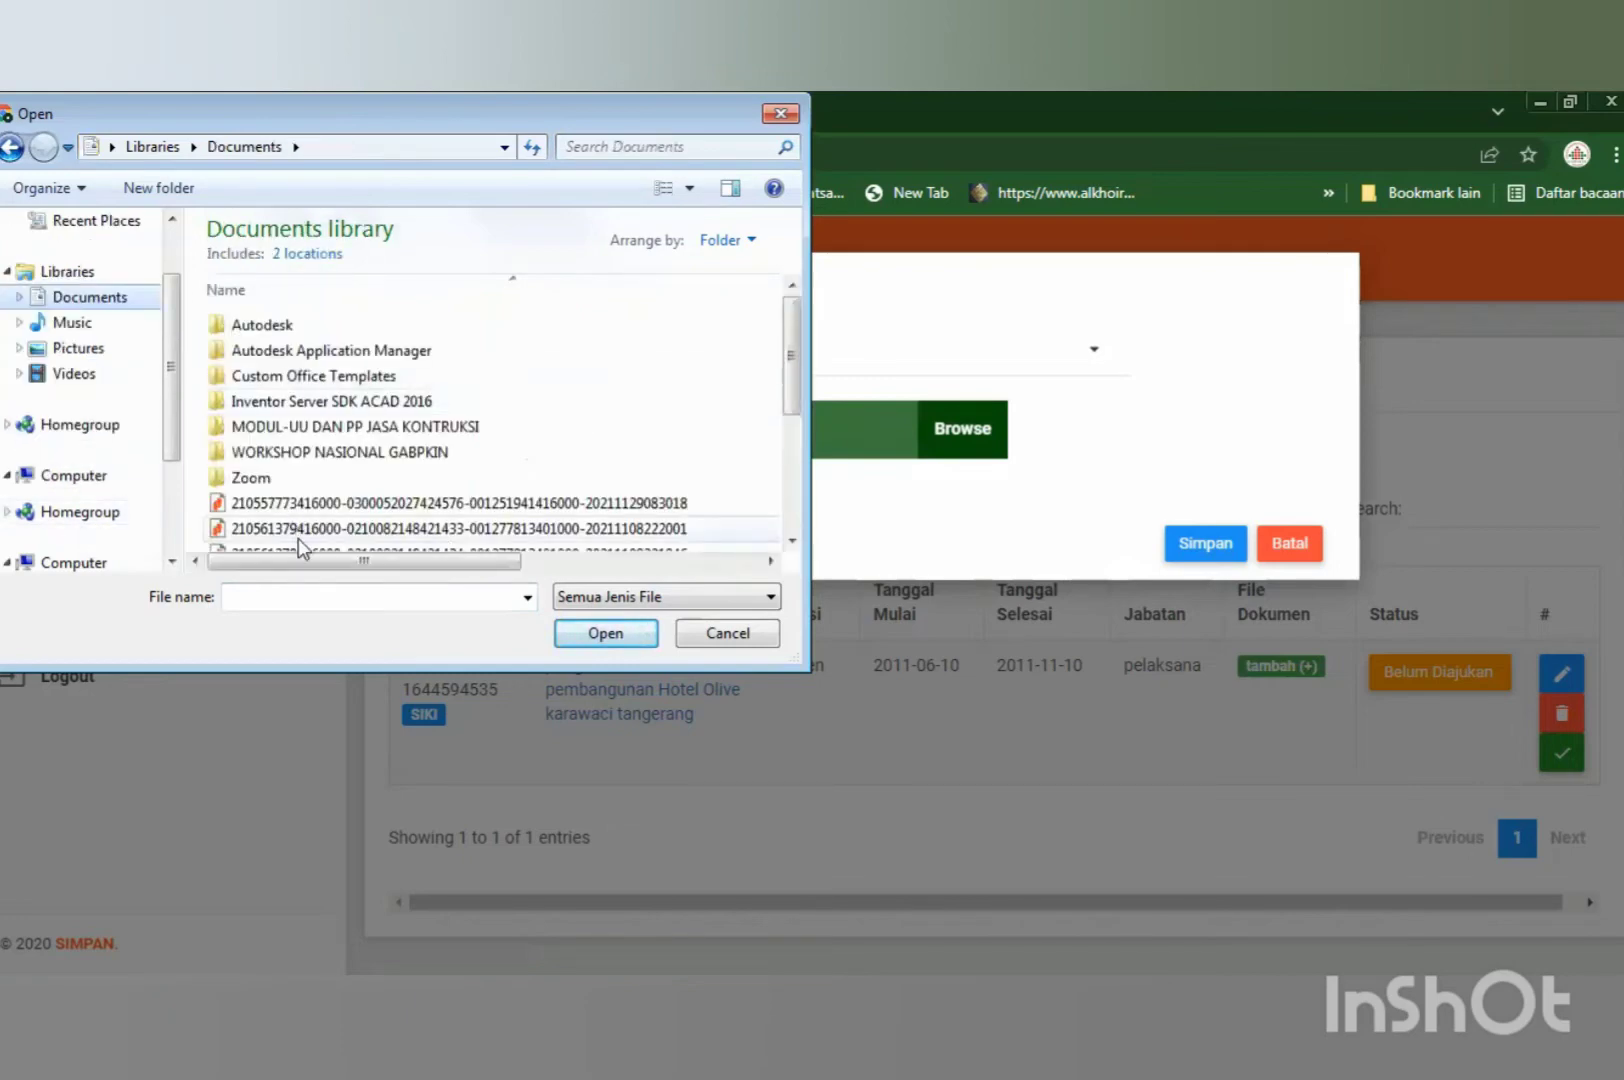
scroll(300, 547, down, 3)
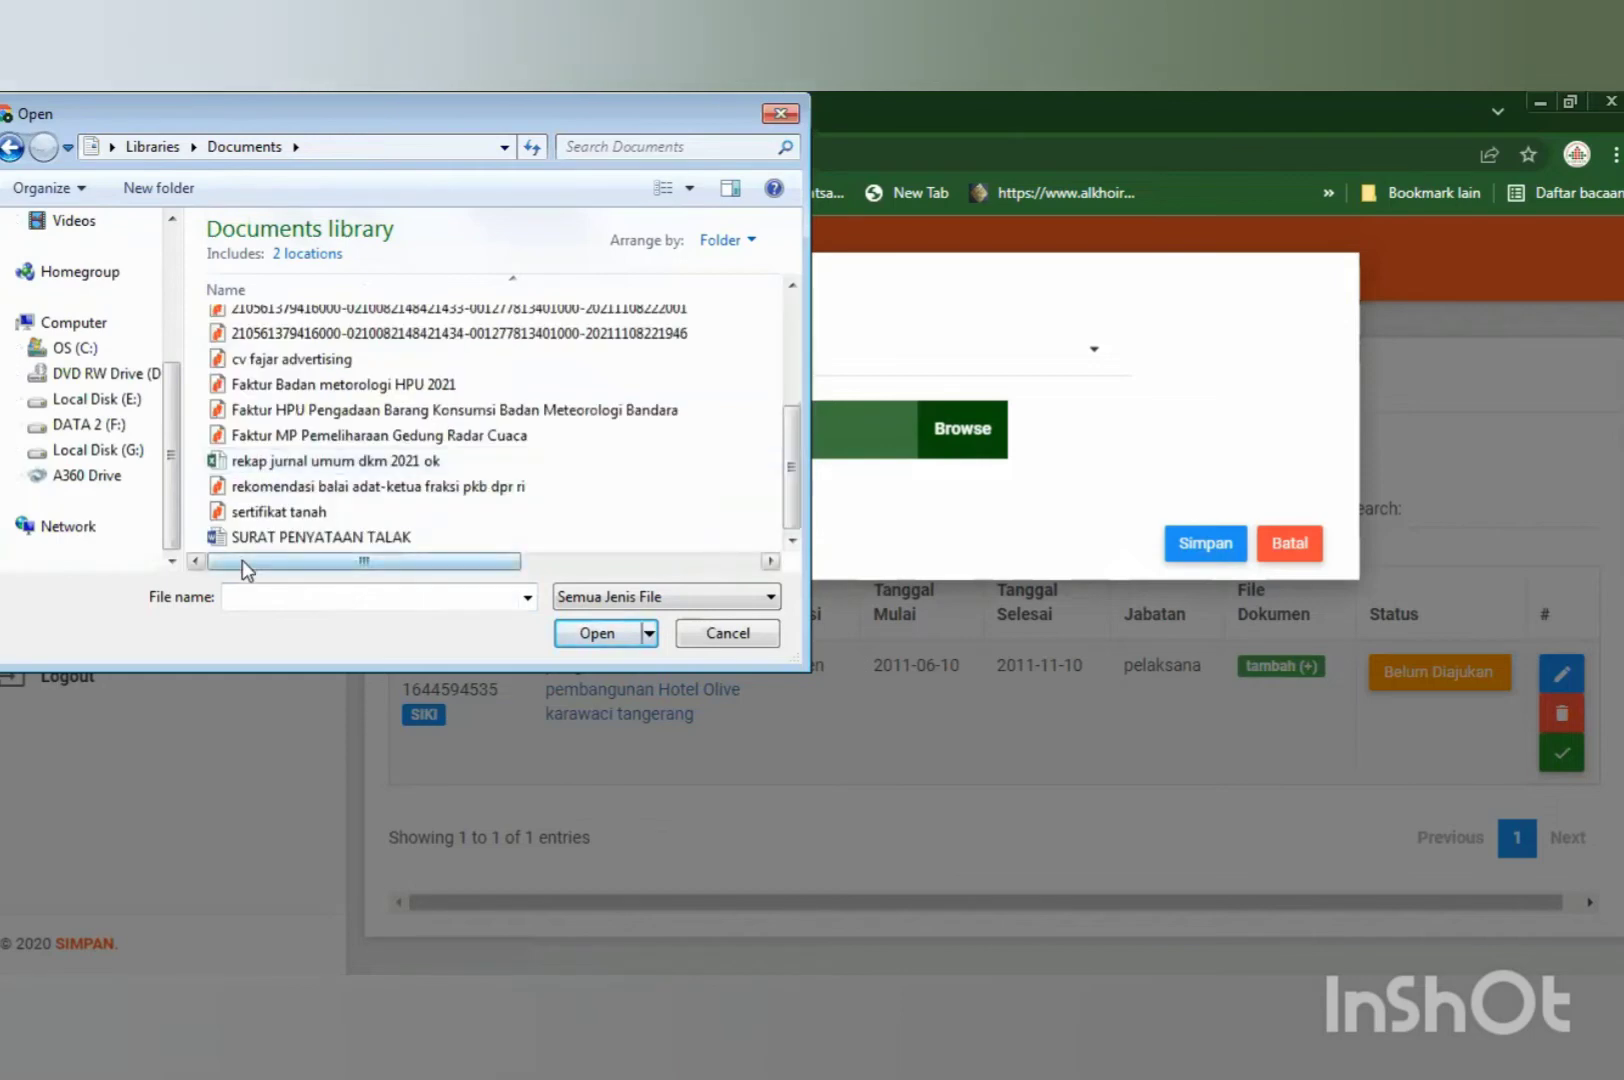
scroll(438, 527, up, 2)
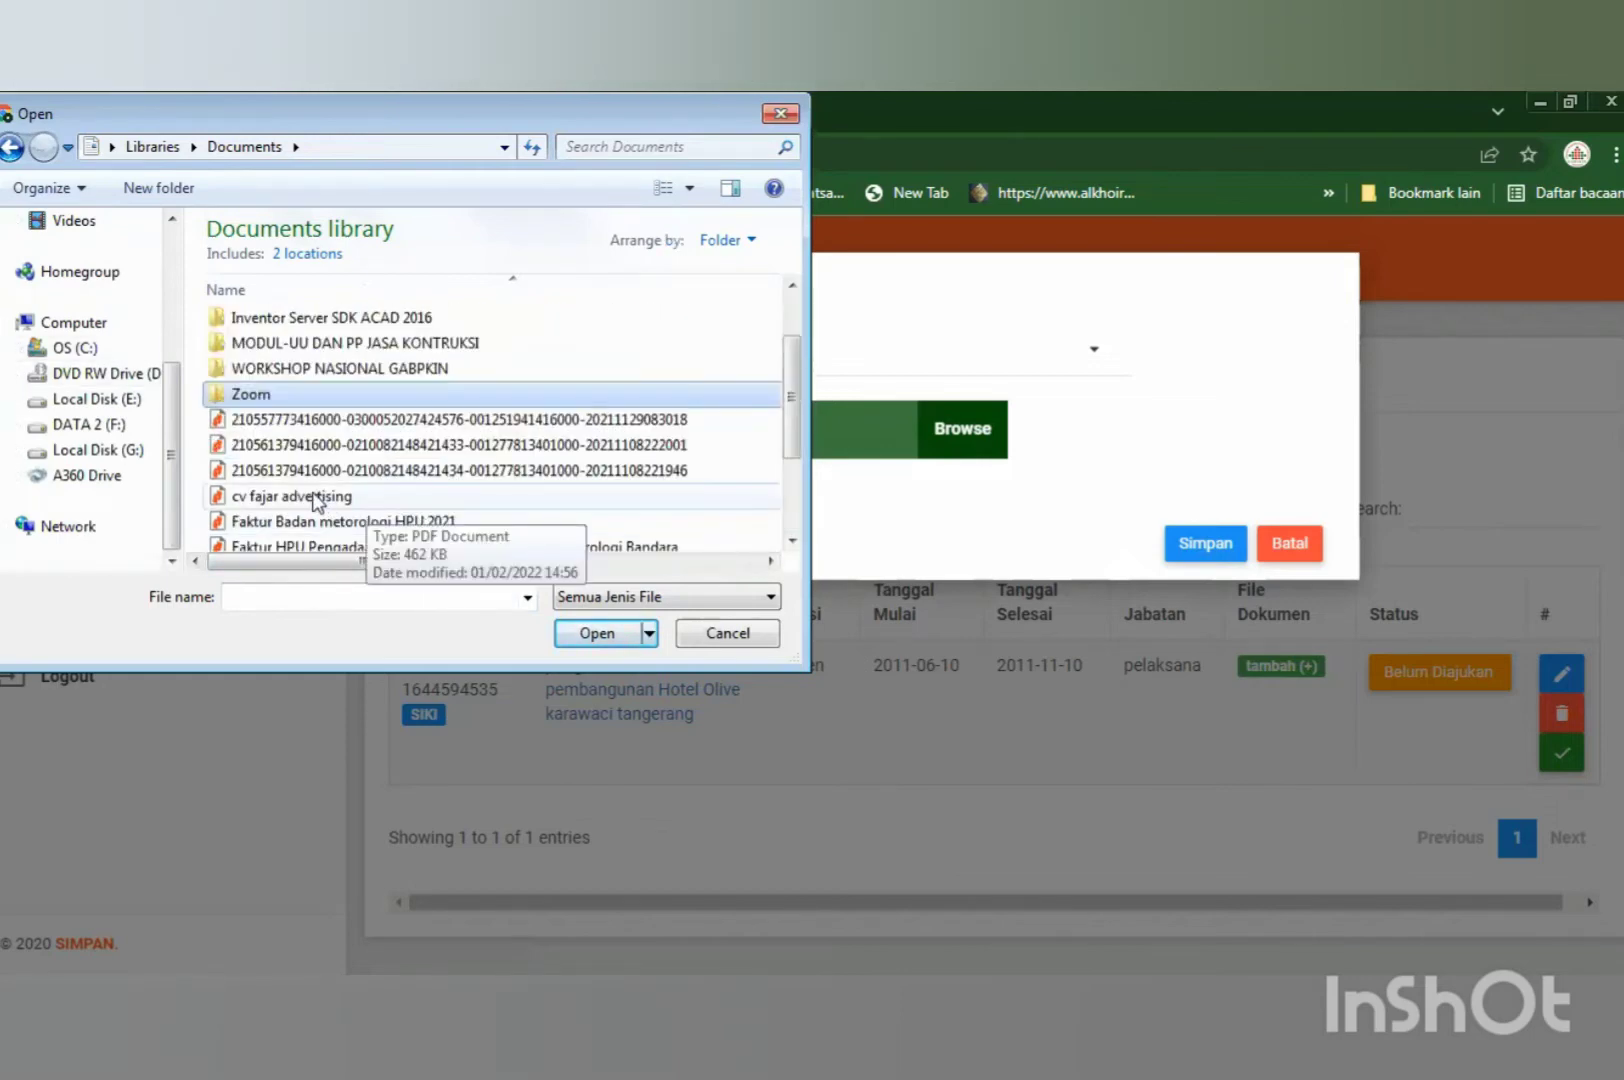
click(316, 500)
click(405, 526)
scroll(435, 530, down, 2)
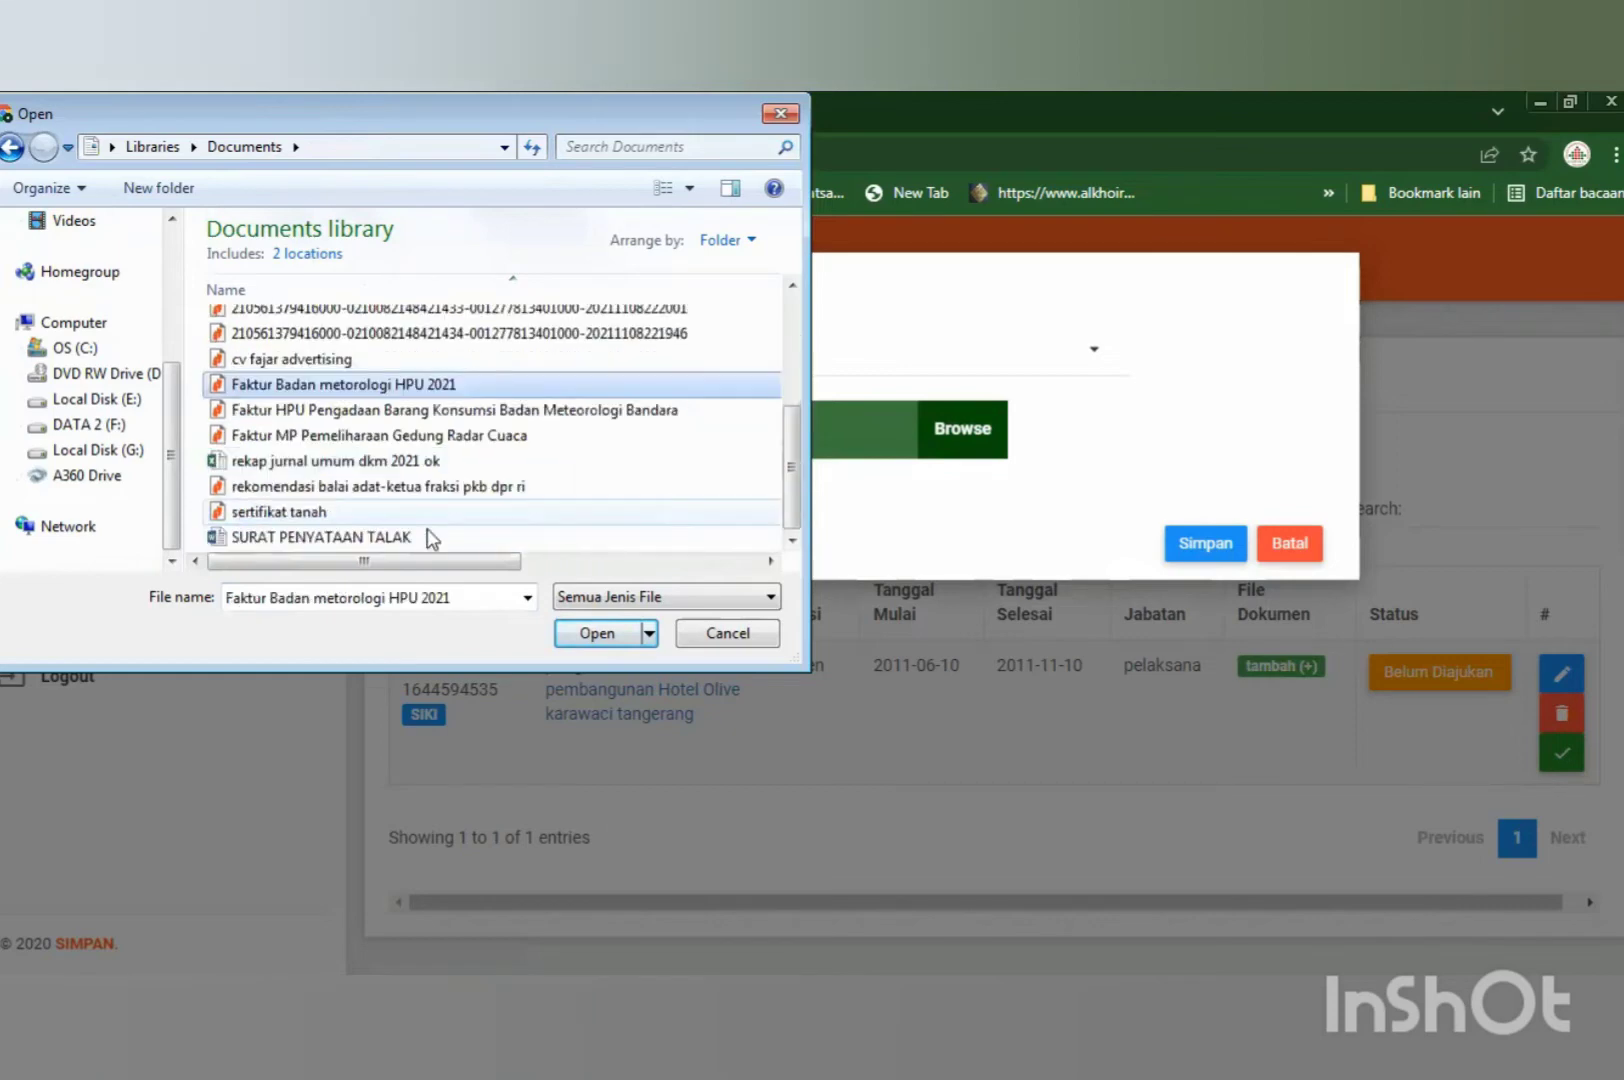
scroll(490, 530, up, 2)
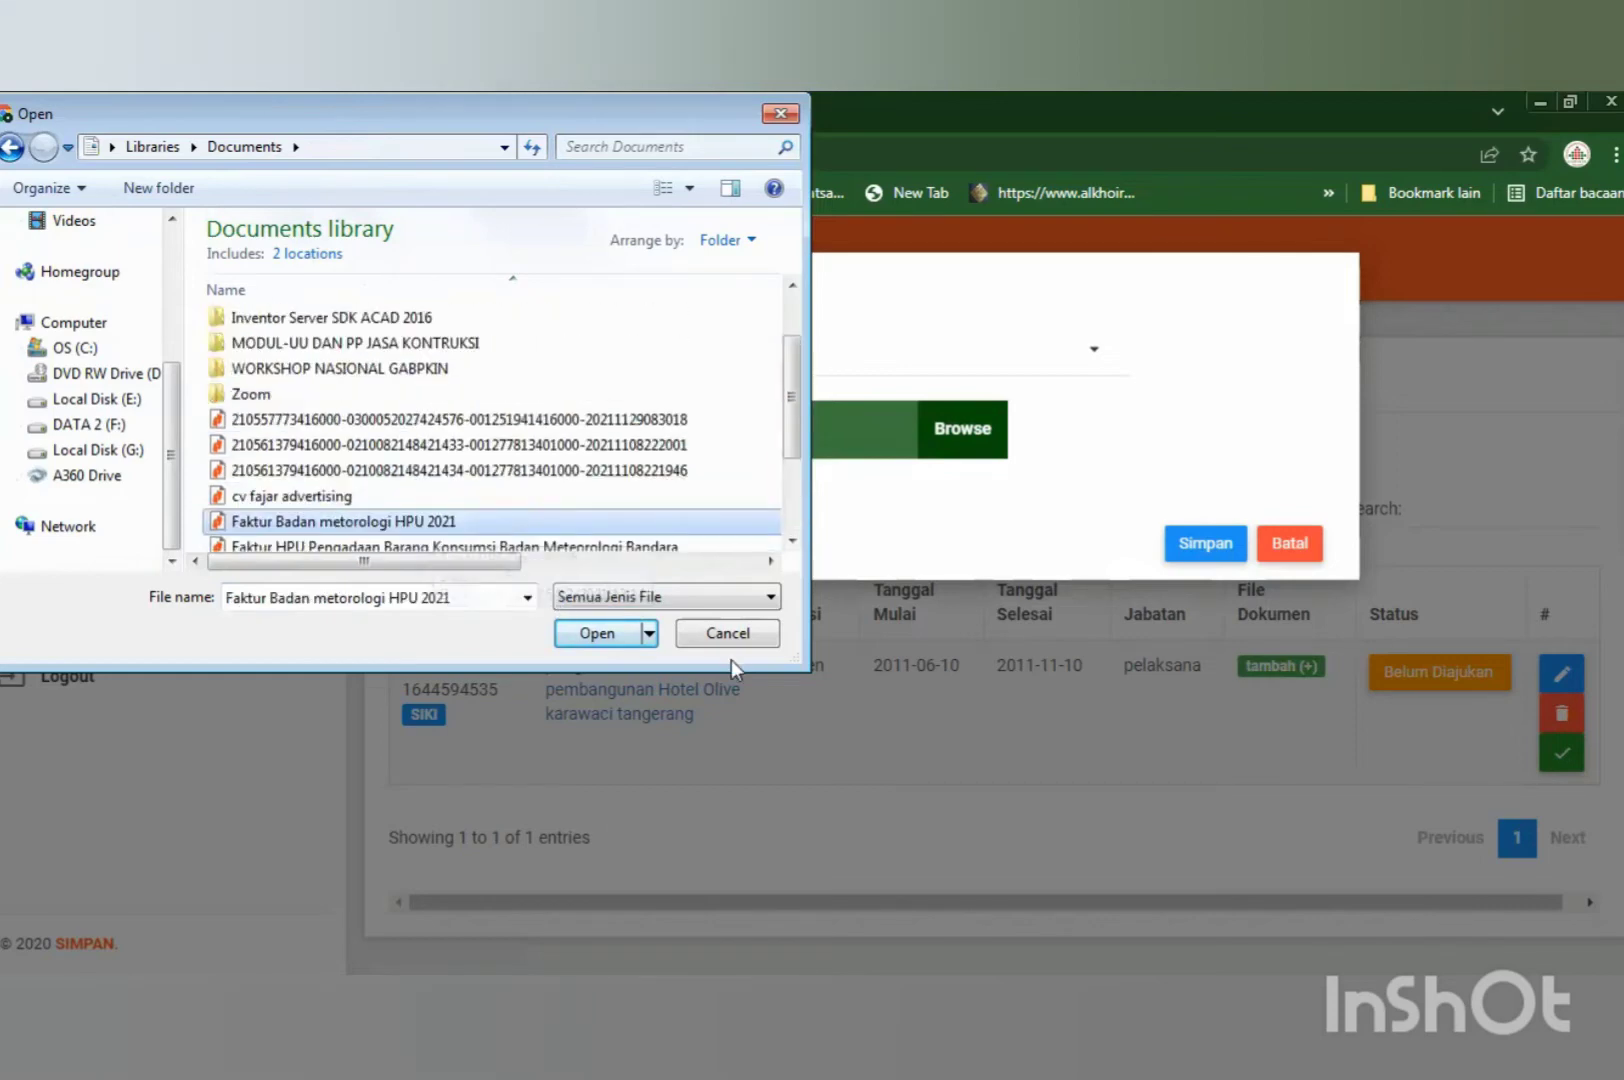
key(Escape)
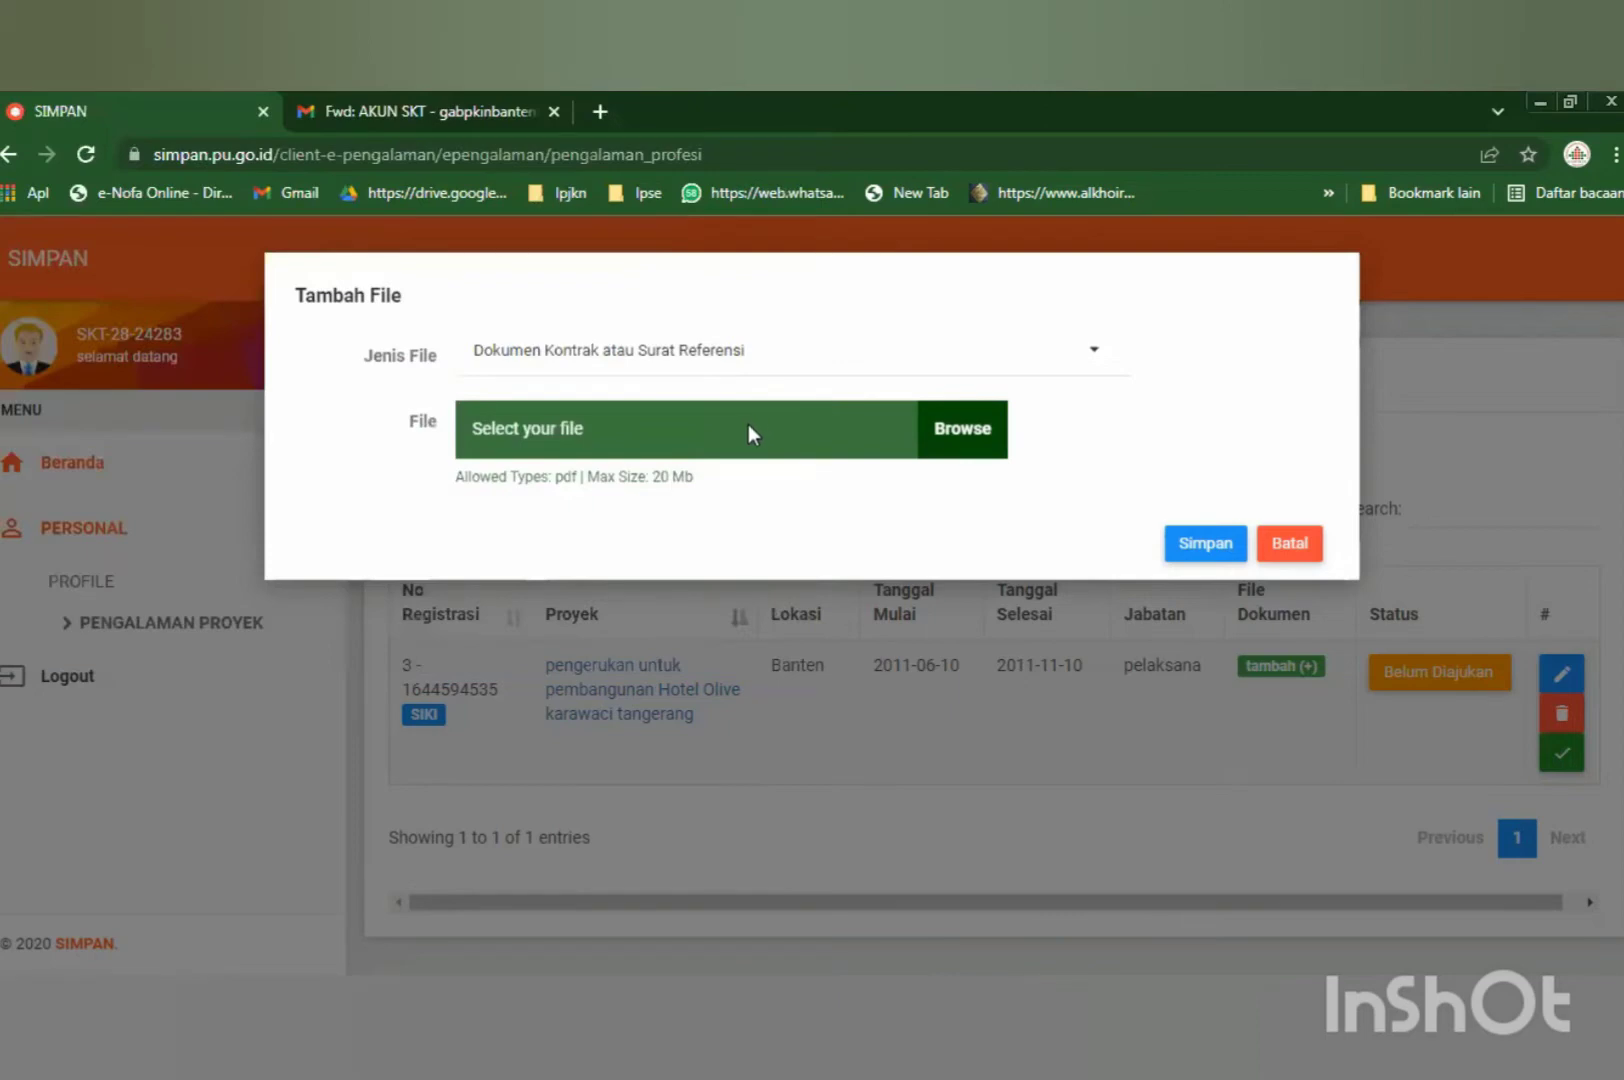
Save Tambah File without a file, try the Belum Diajukan status, then open the Hotel Olive edit form.
click(1205, 542)
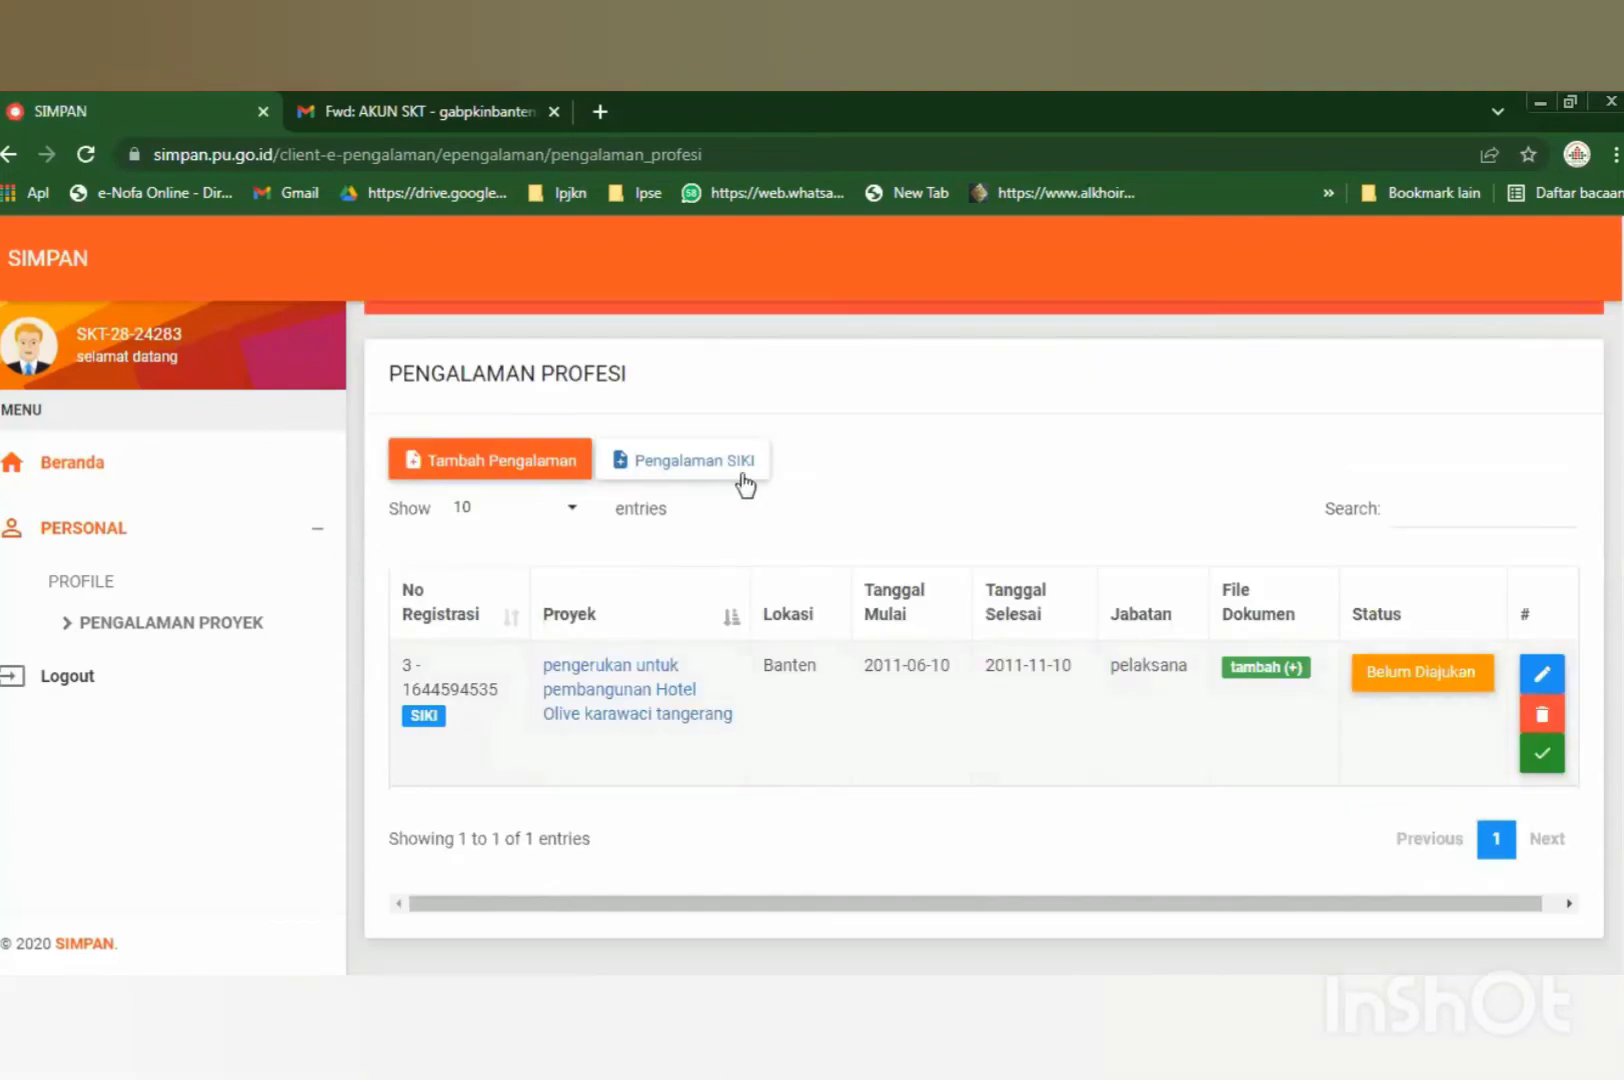
click(1438, 685)
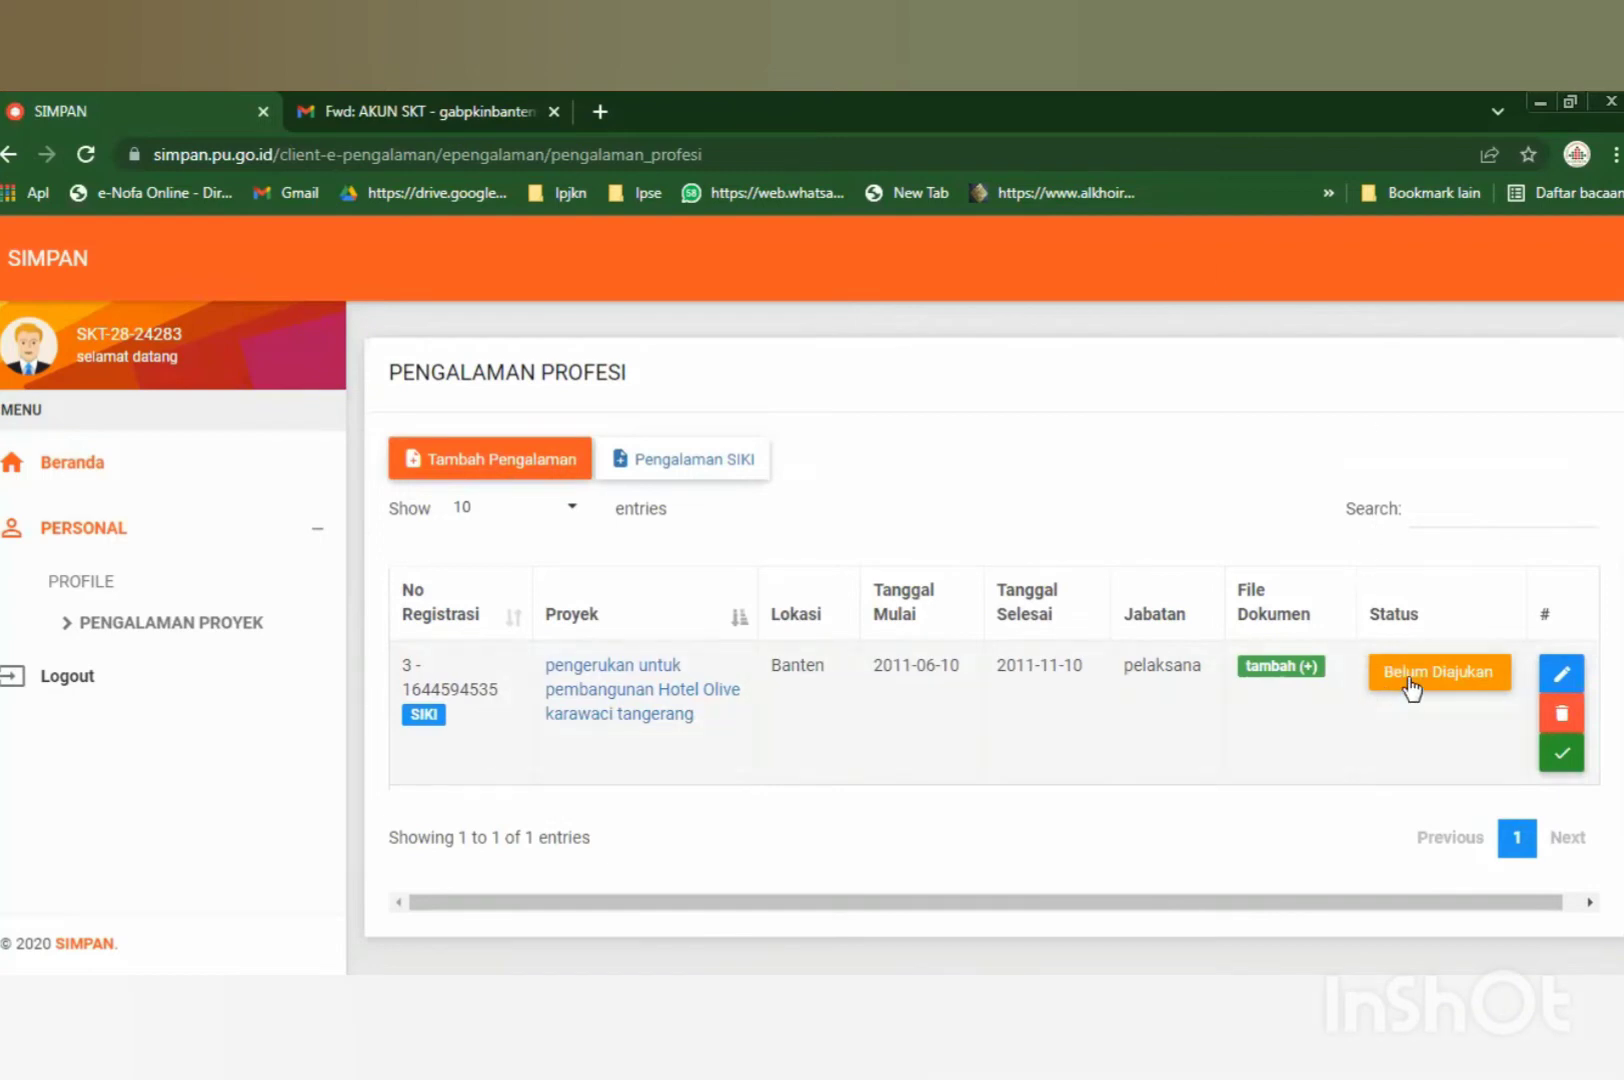
click(1410, 688)
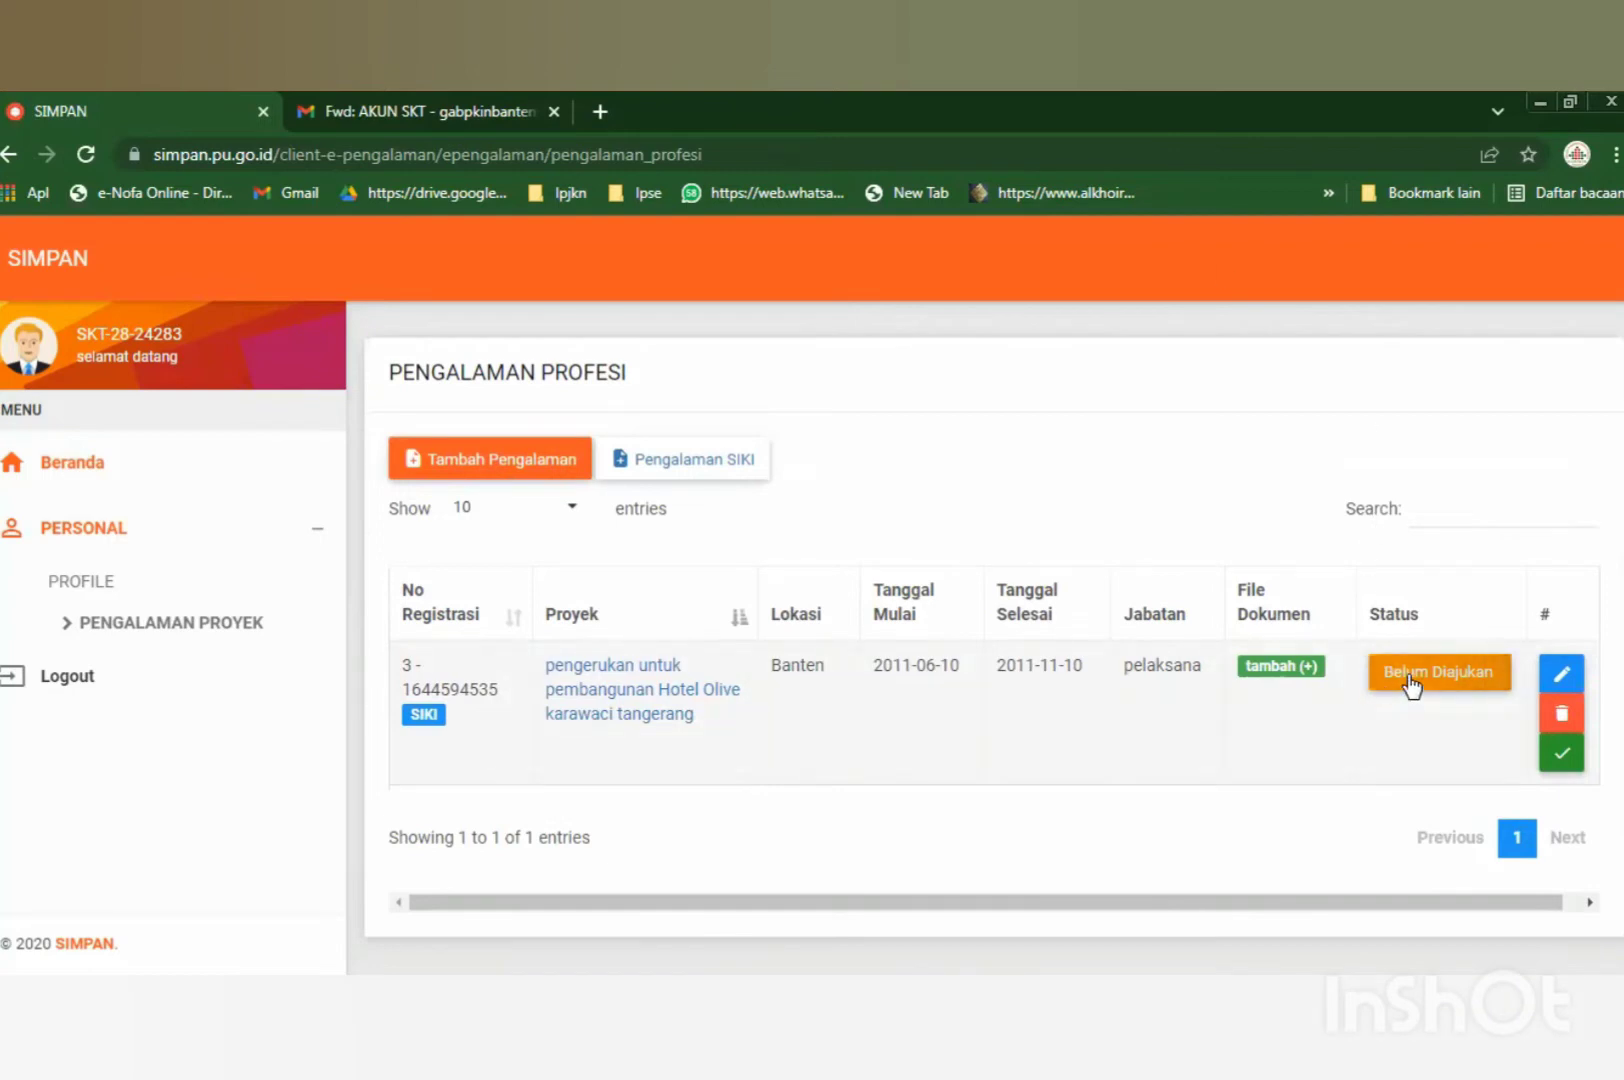
double_click(1544, 614)
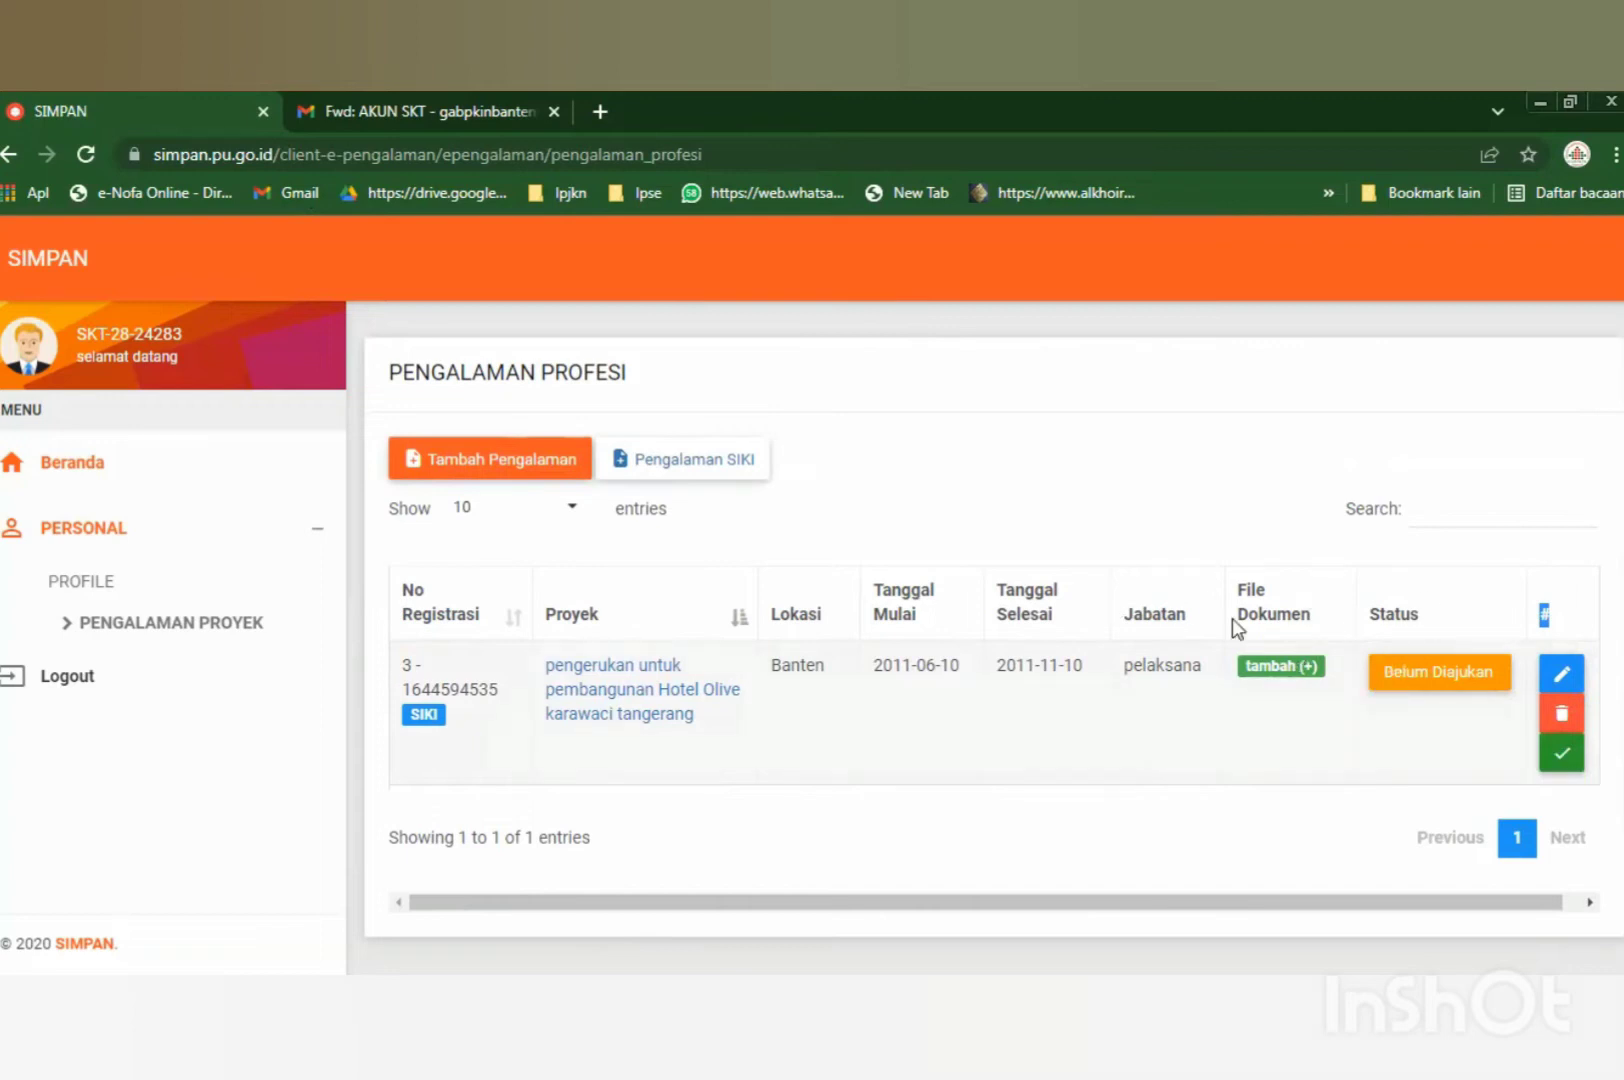
click(1562, 688)
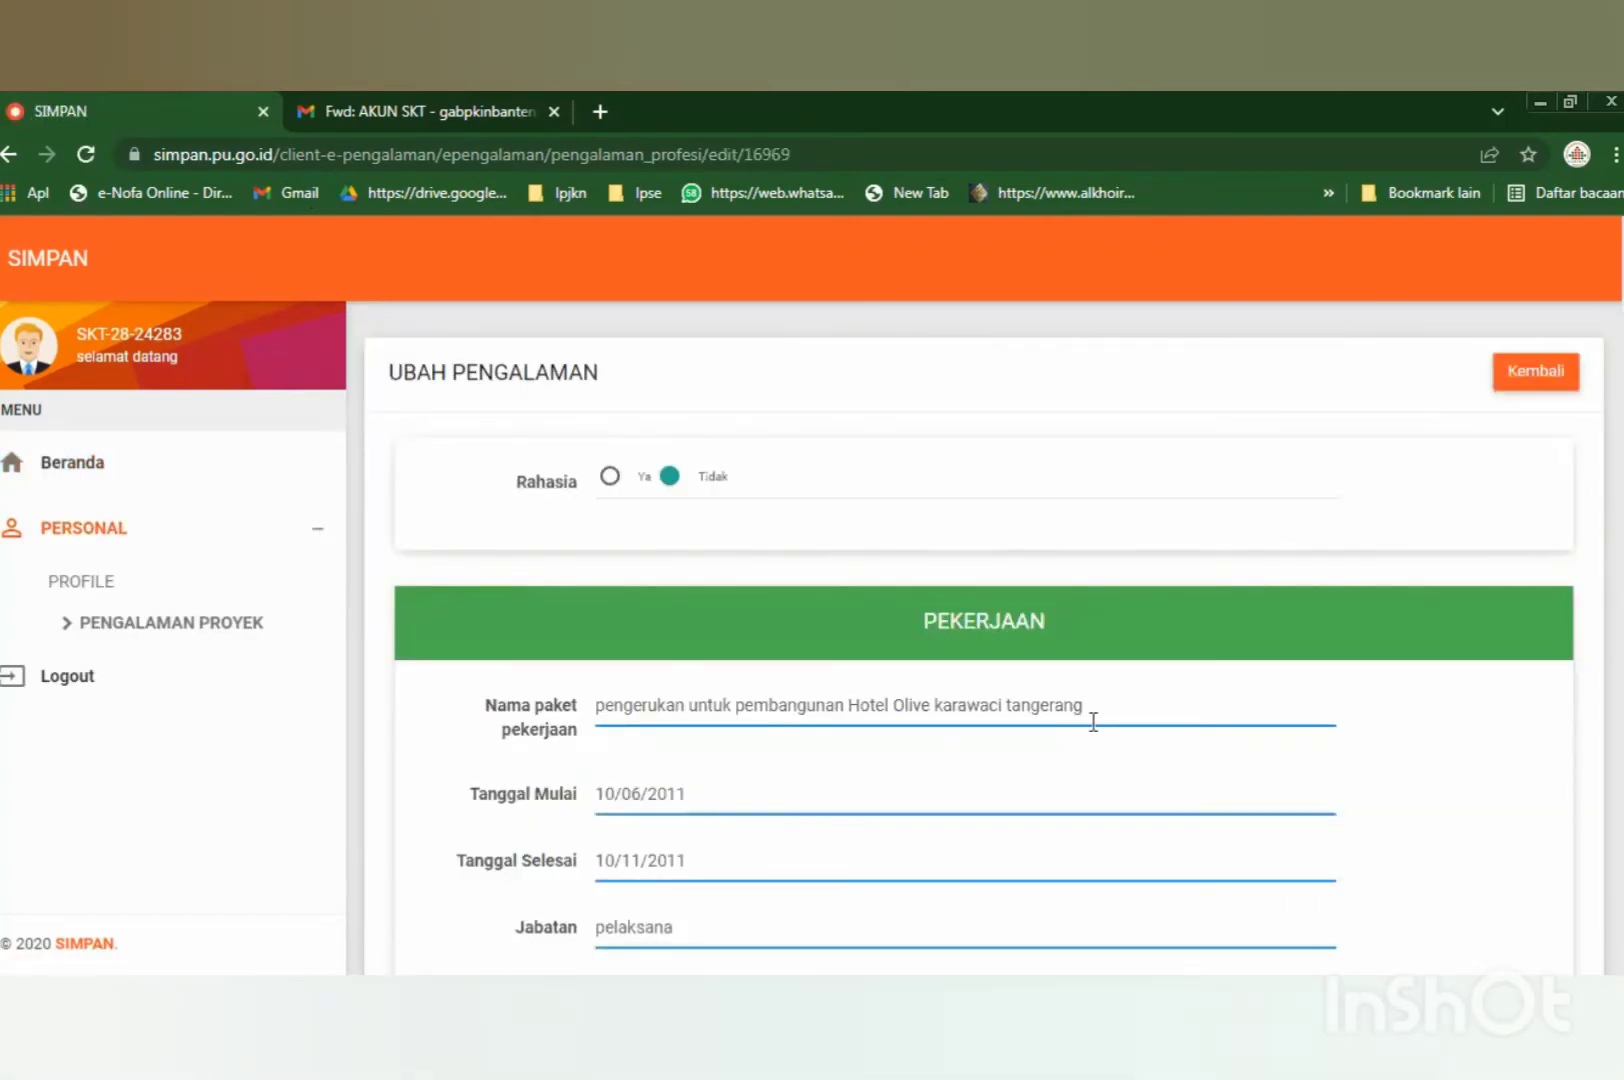
Look through the Ubah Pengalaman form and open the SKA choices, closing them without a pick.
drag(393, 385, 678, 391)
scroll(928, 617, down, 2)
scroll(928, 617, down, 2)
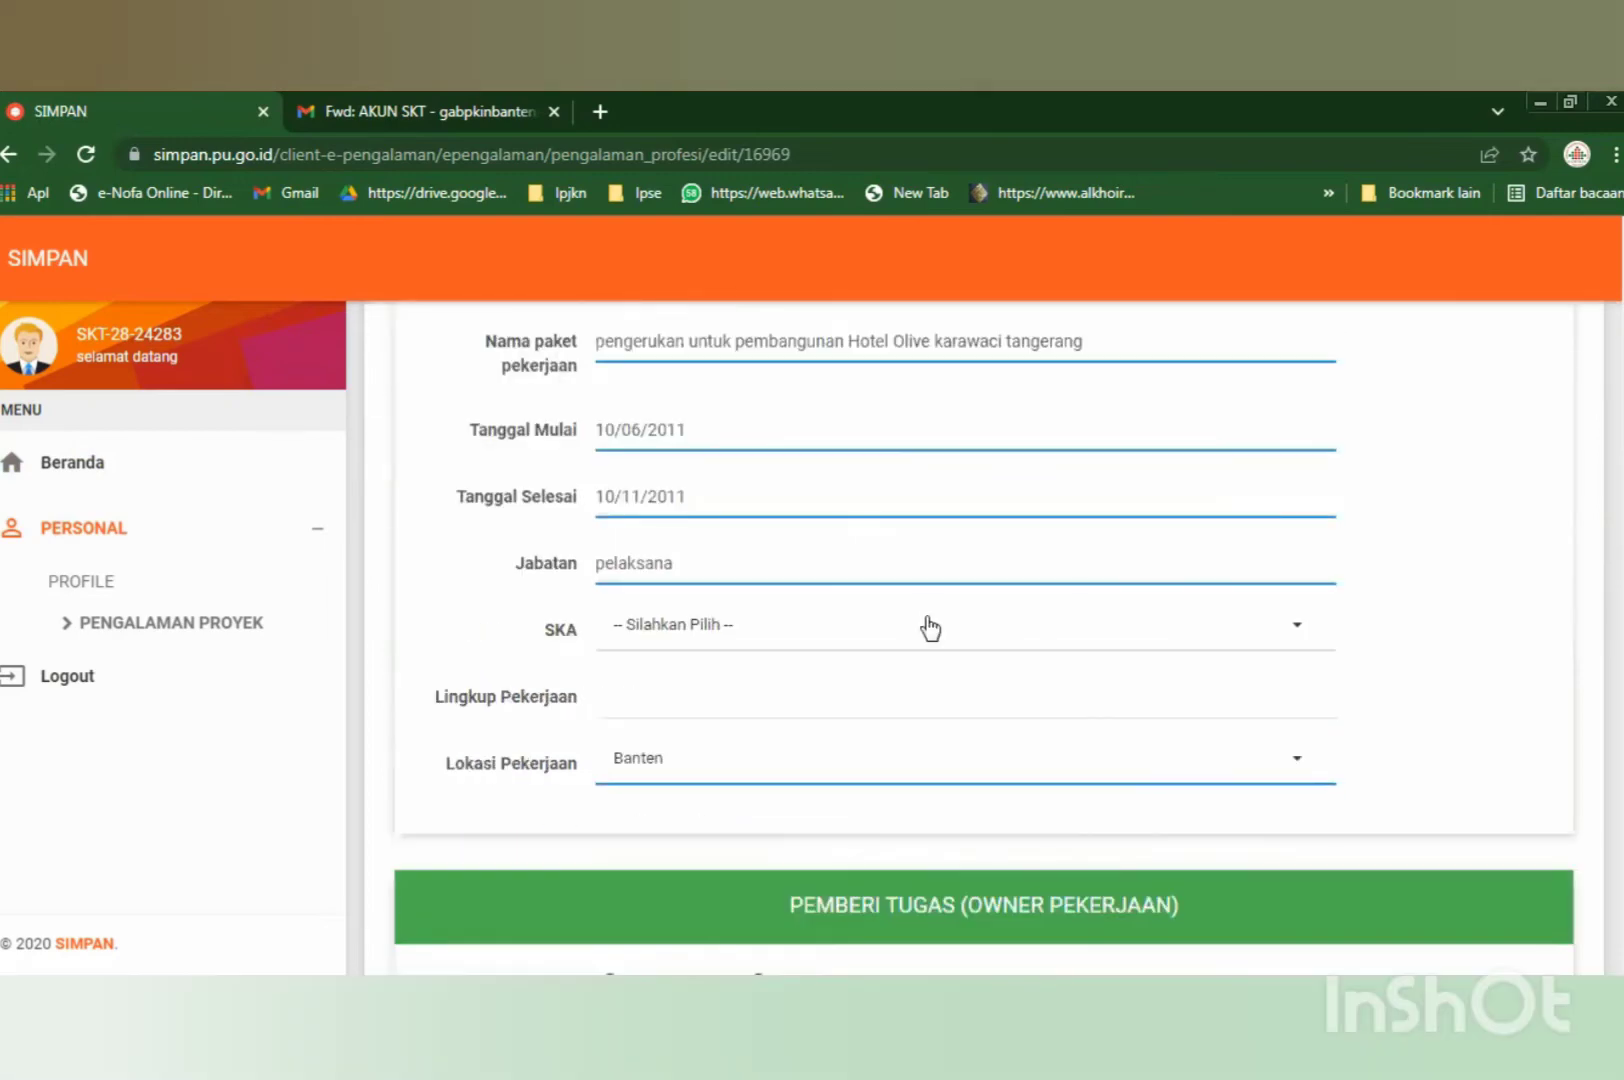
scroll(797, 672, up, 2)
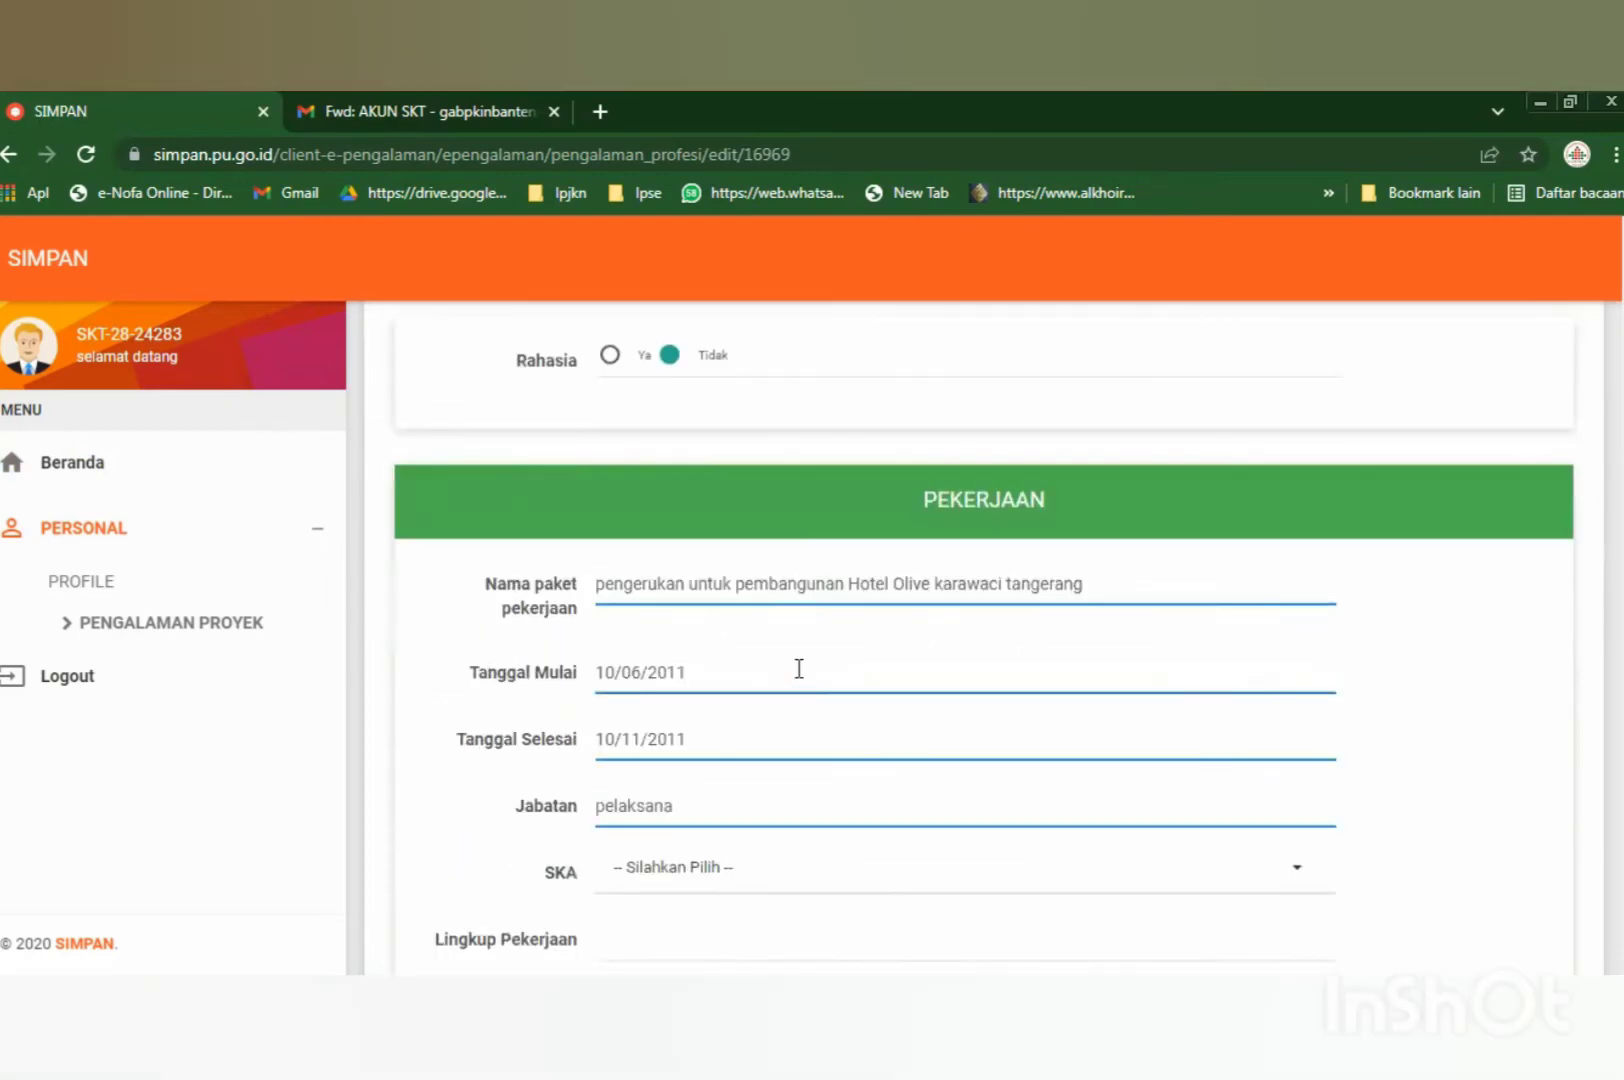
scroll(679, 675, down, 1)
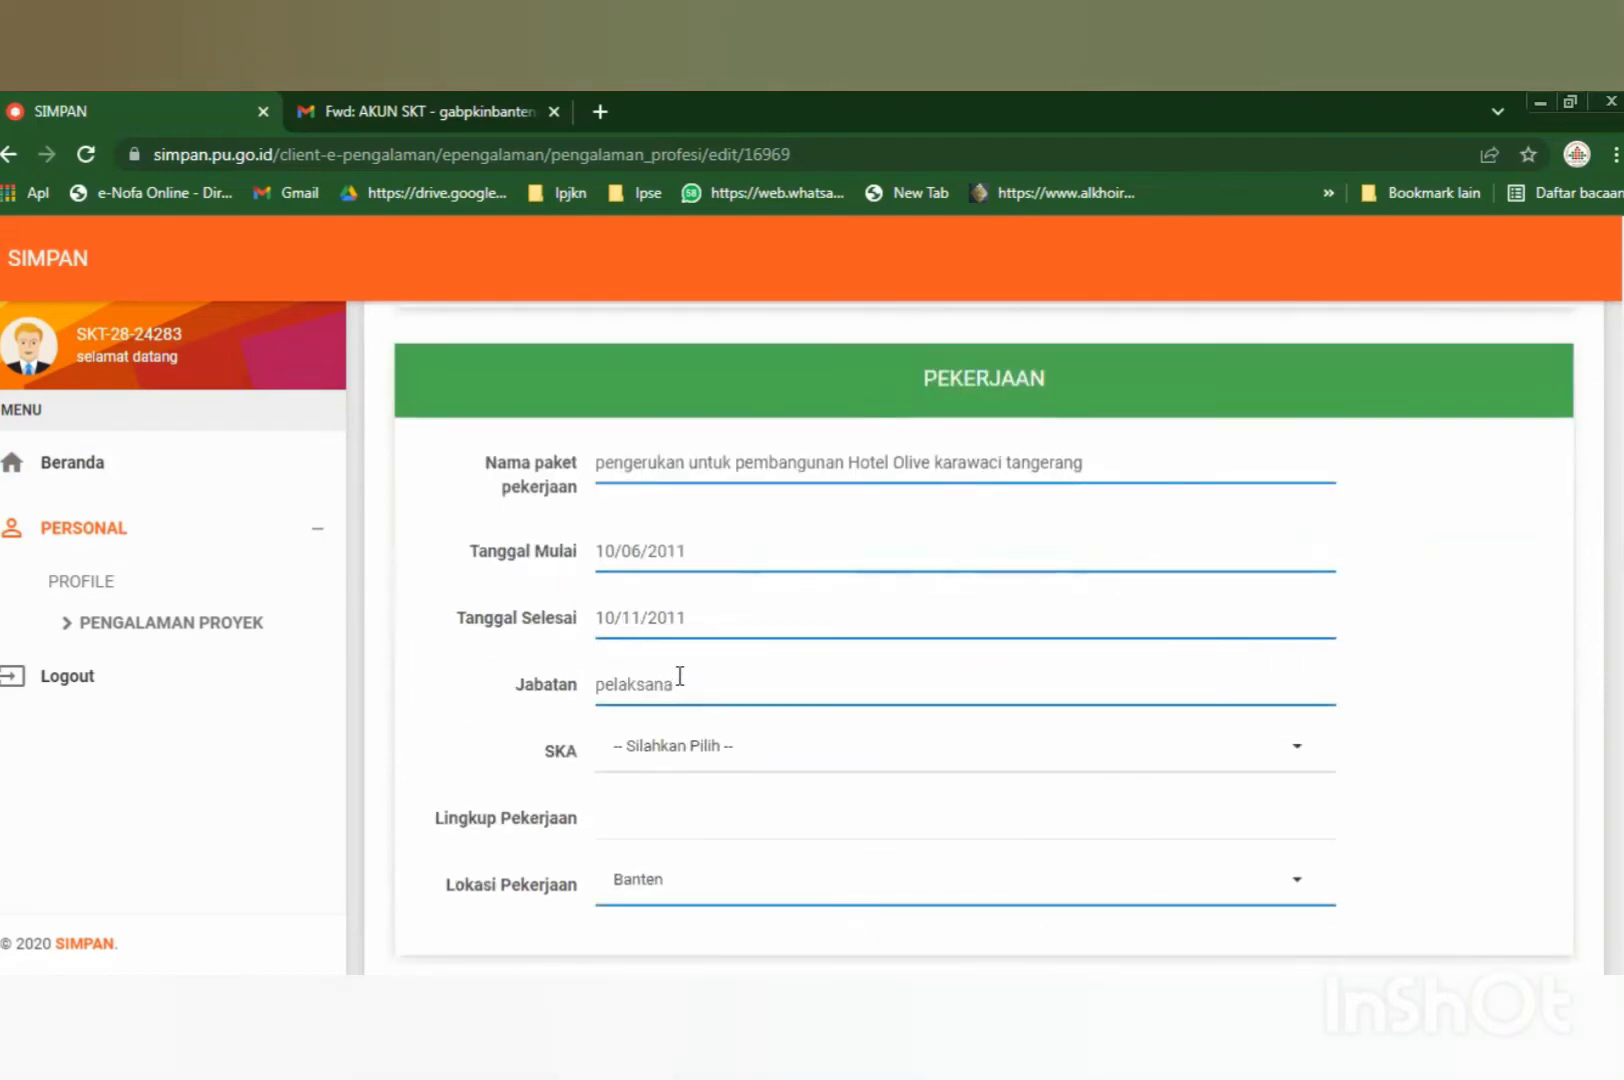
scroll(680, 677, down, 1)
click(662, 636)
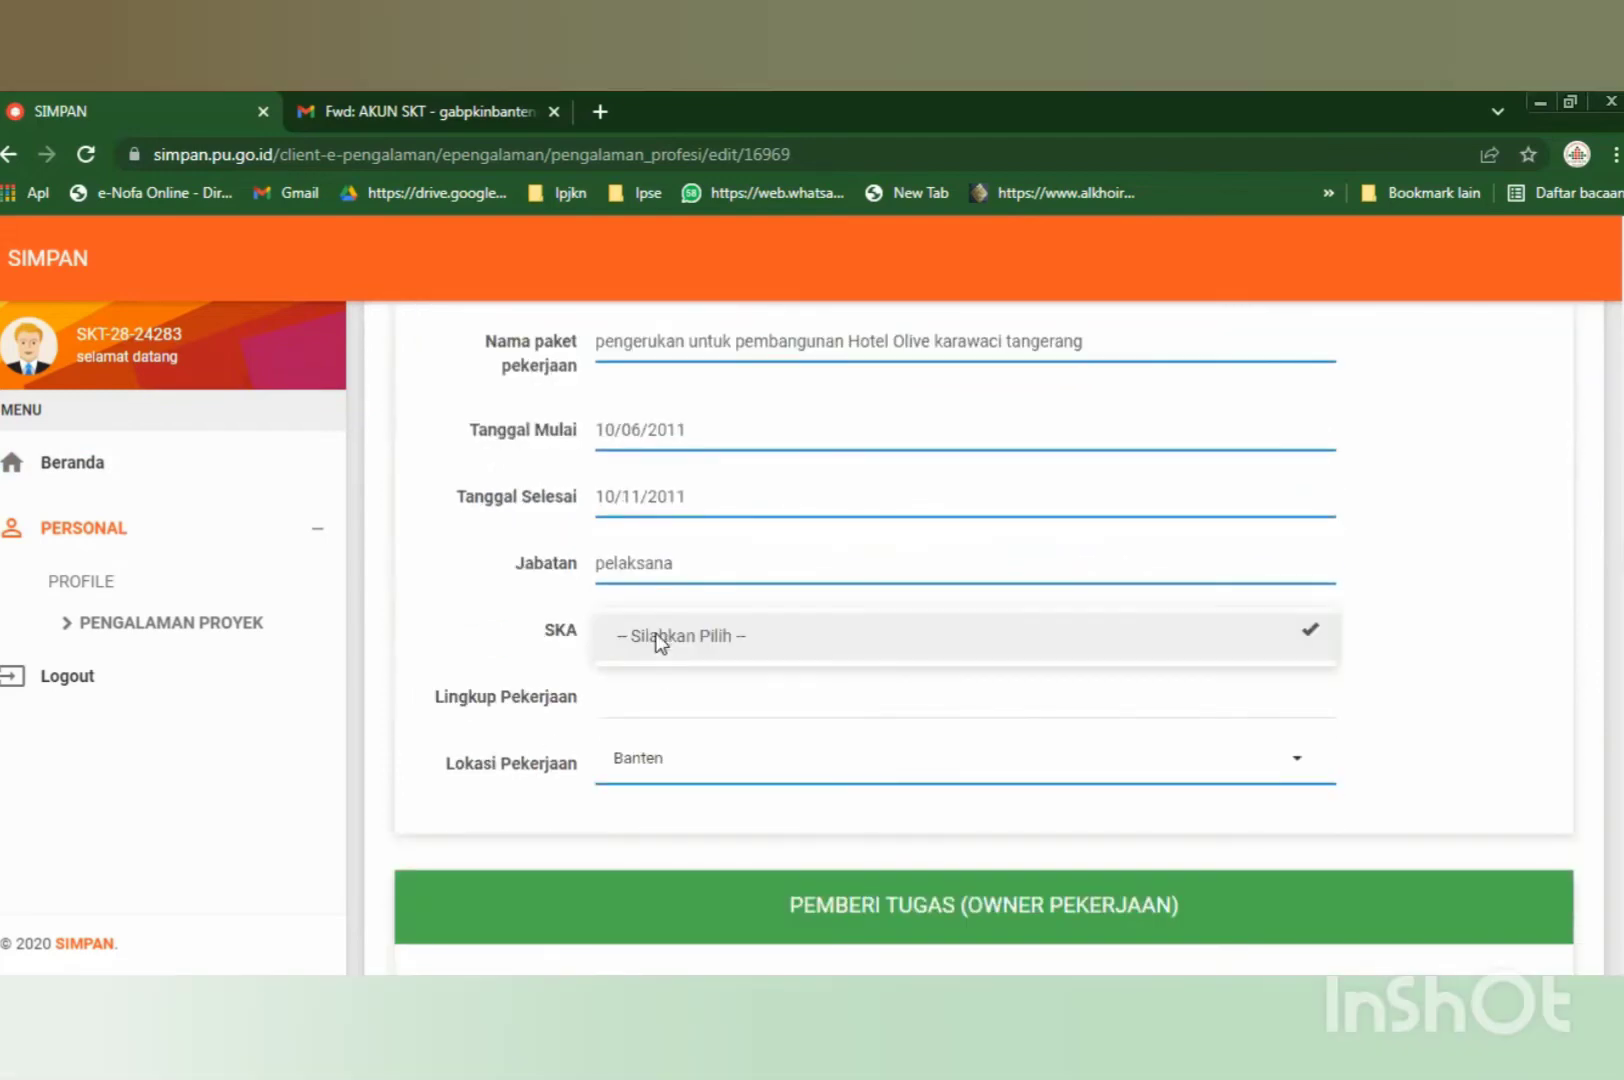
click(1370, 629)
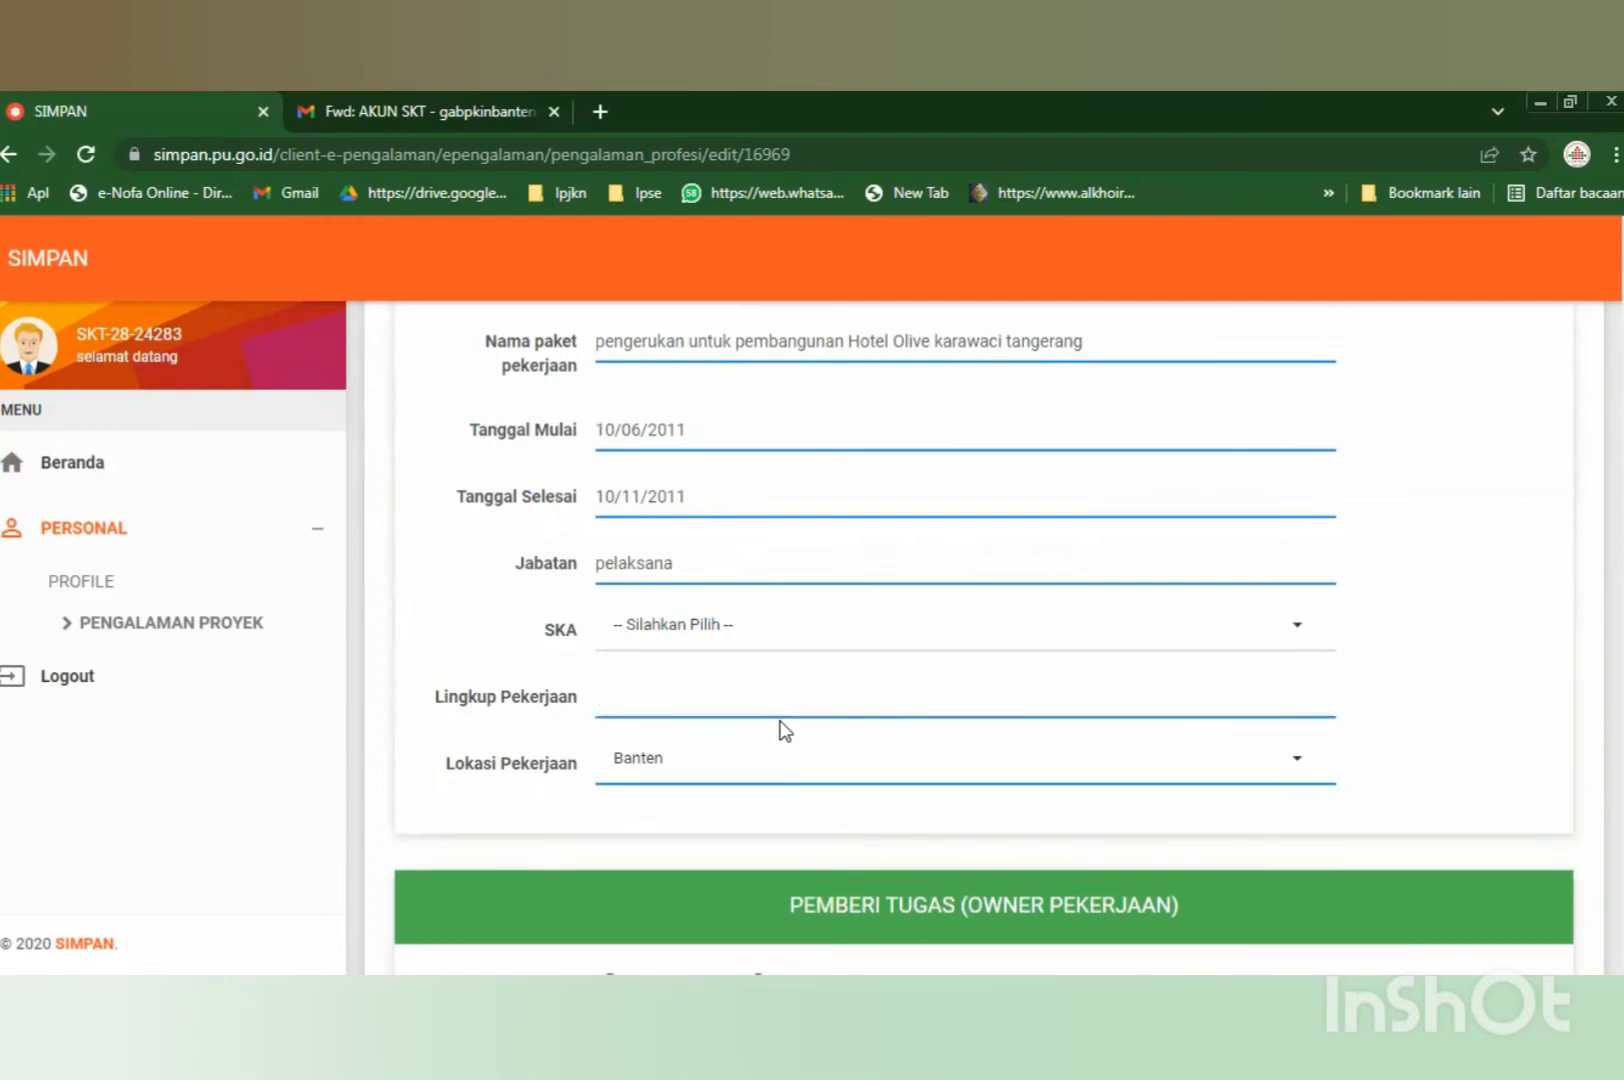
scroll(779, 729, up, 3)
scroll(947, 703, down, 1)
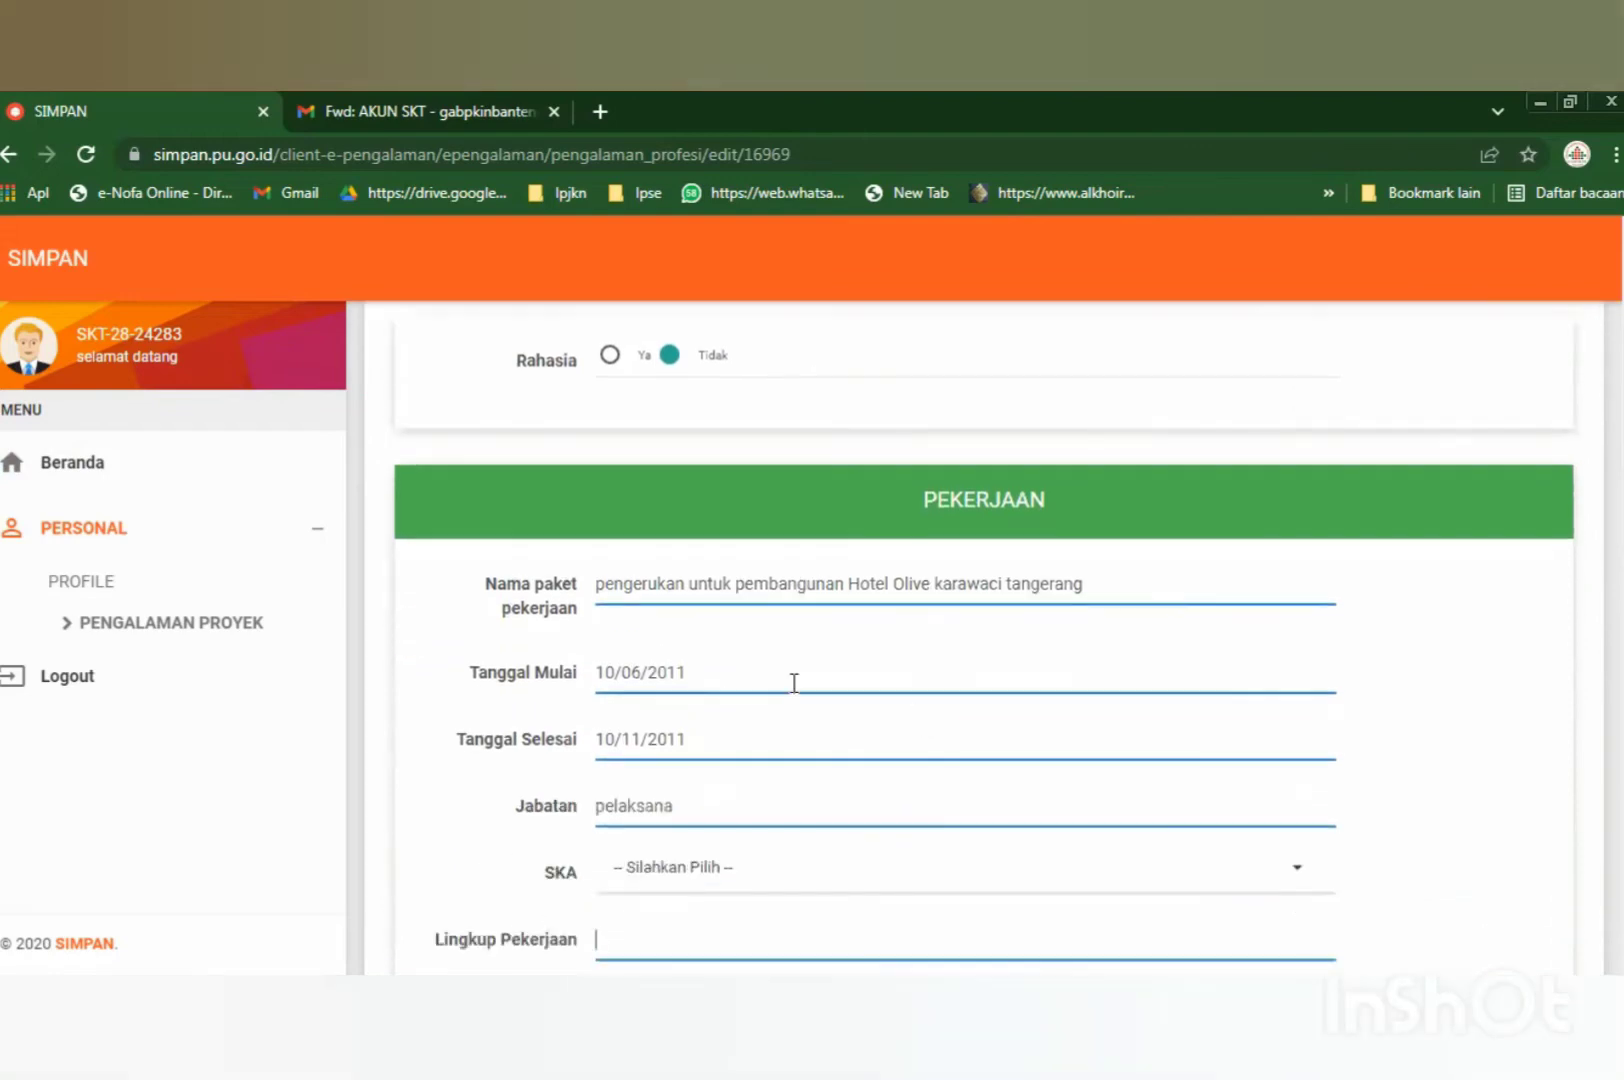
scroll(700, 680, down, 1)
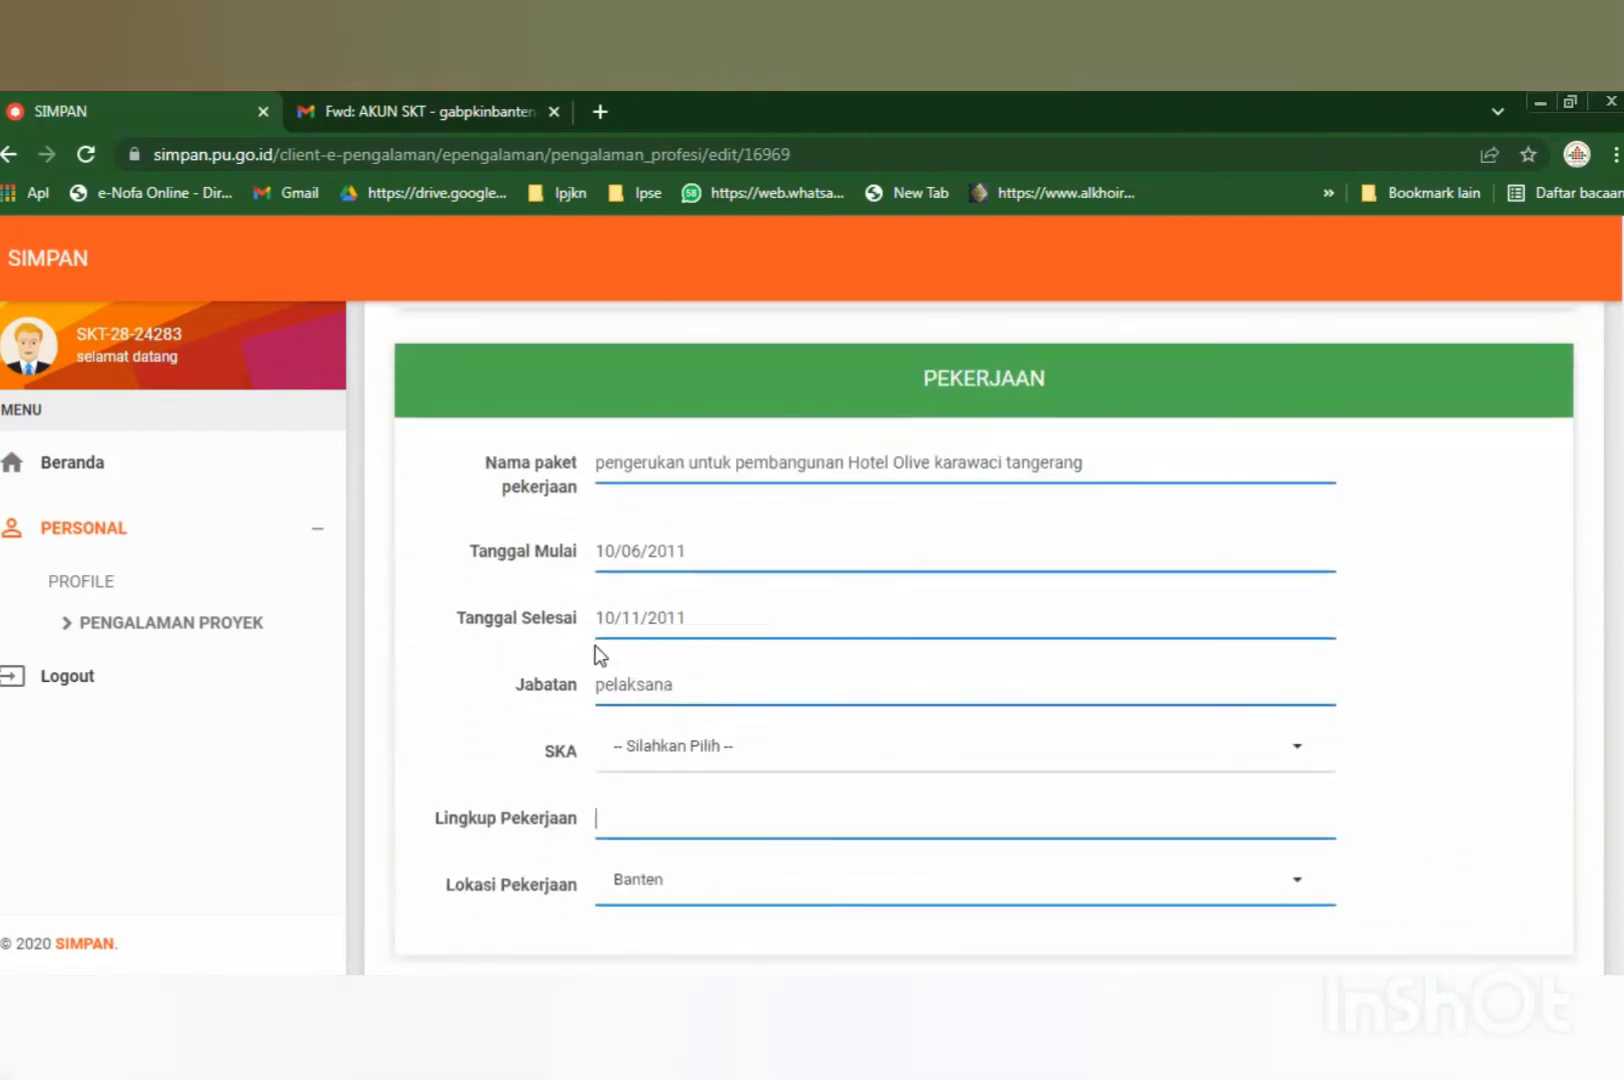
scroll(598, 670, down, 2)
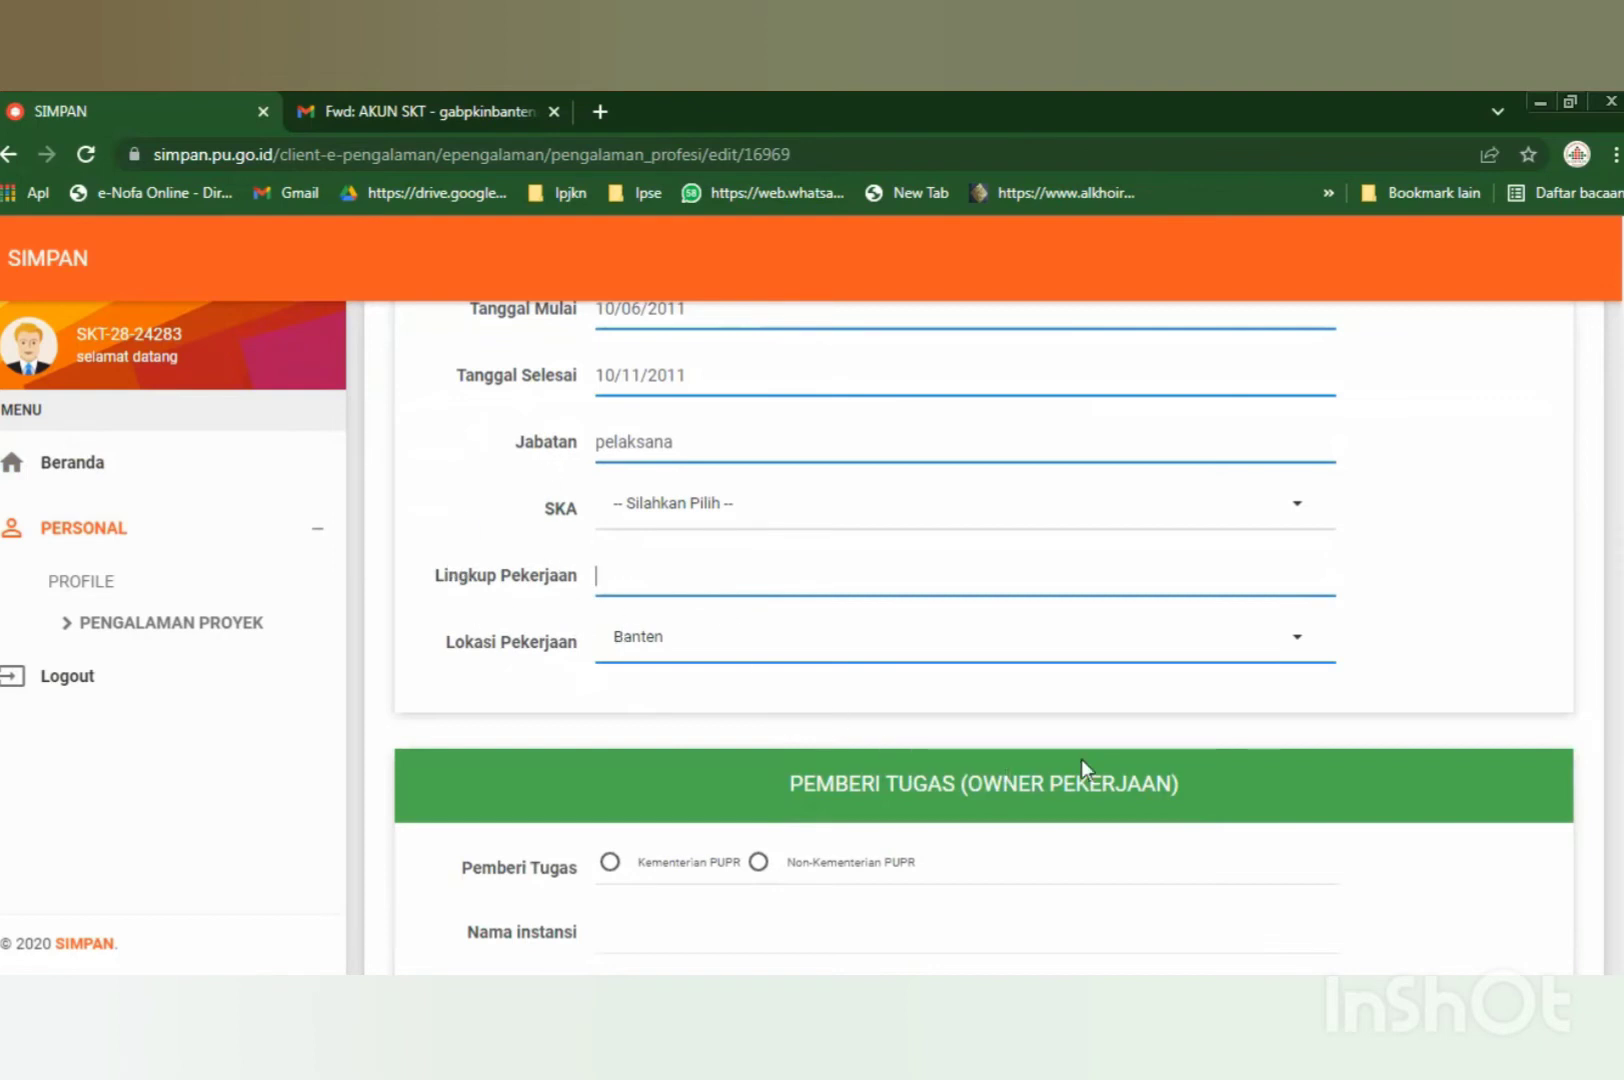
scroll(1081, 759, down, 3)
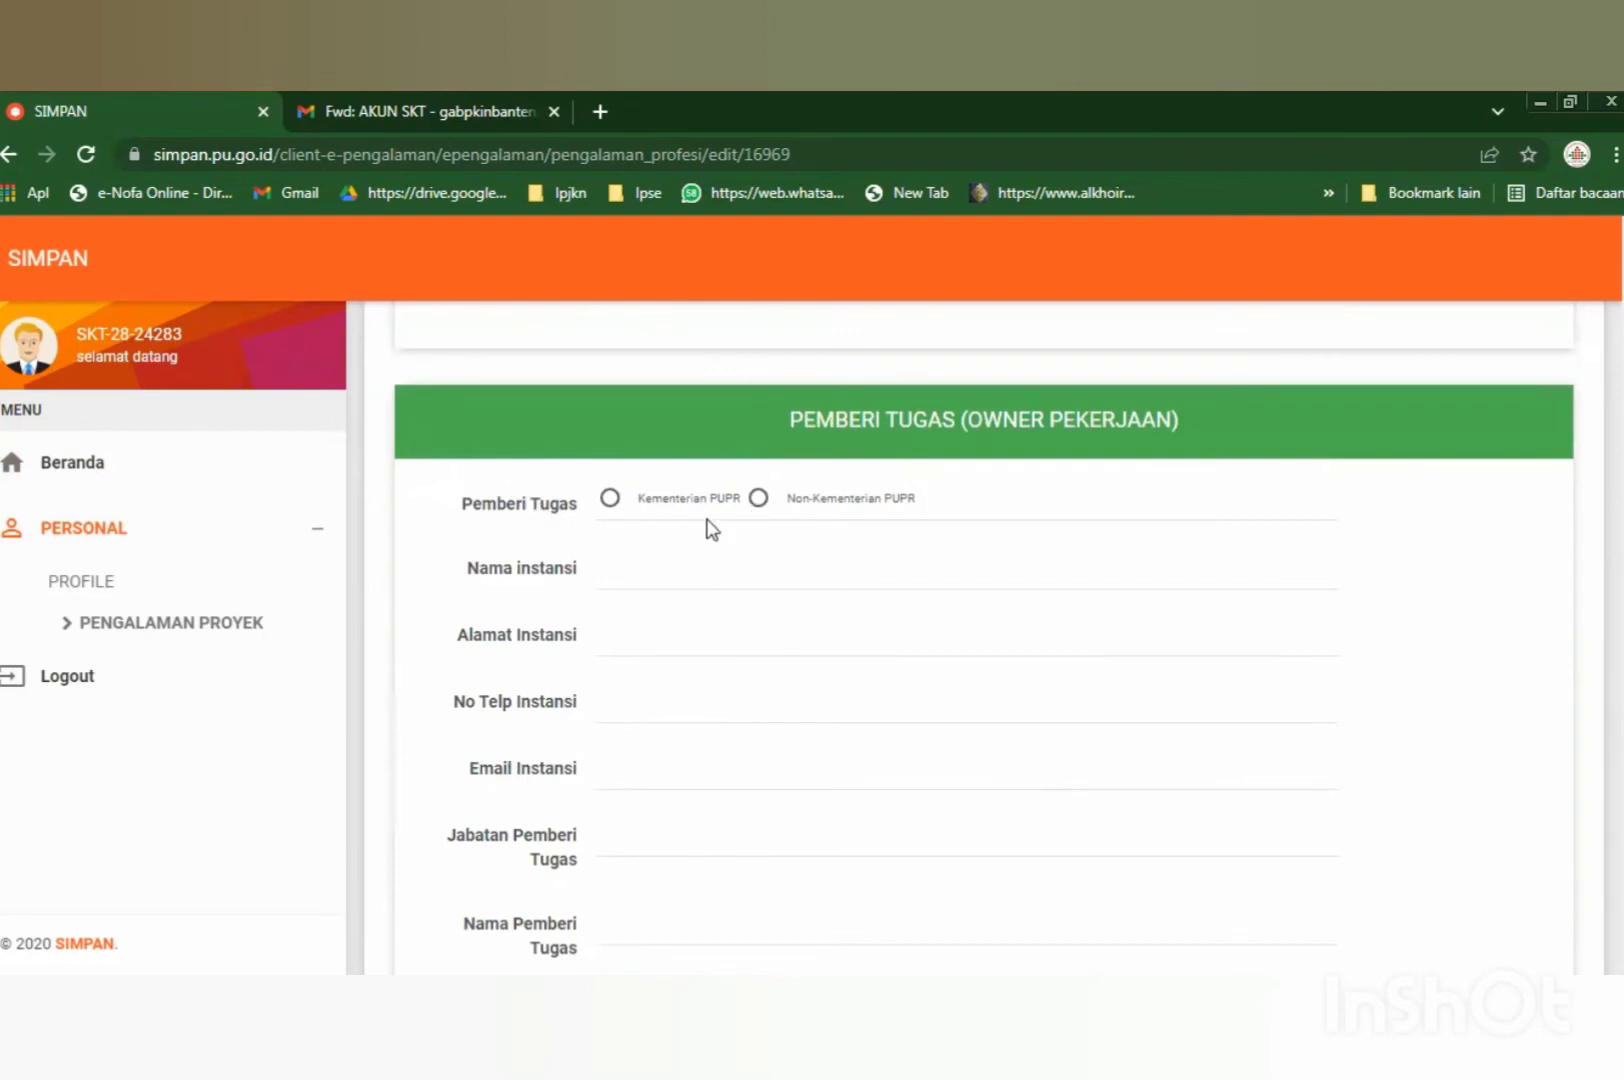
Set Pemberi Tugas to Non-Kementerian PUPR.
click(758, 499)
scroll(852, 600, up, 5)
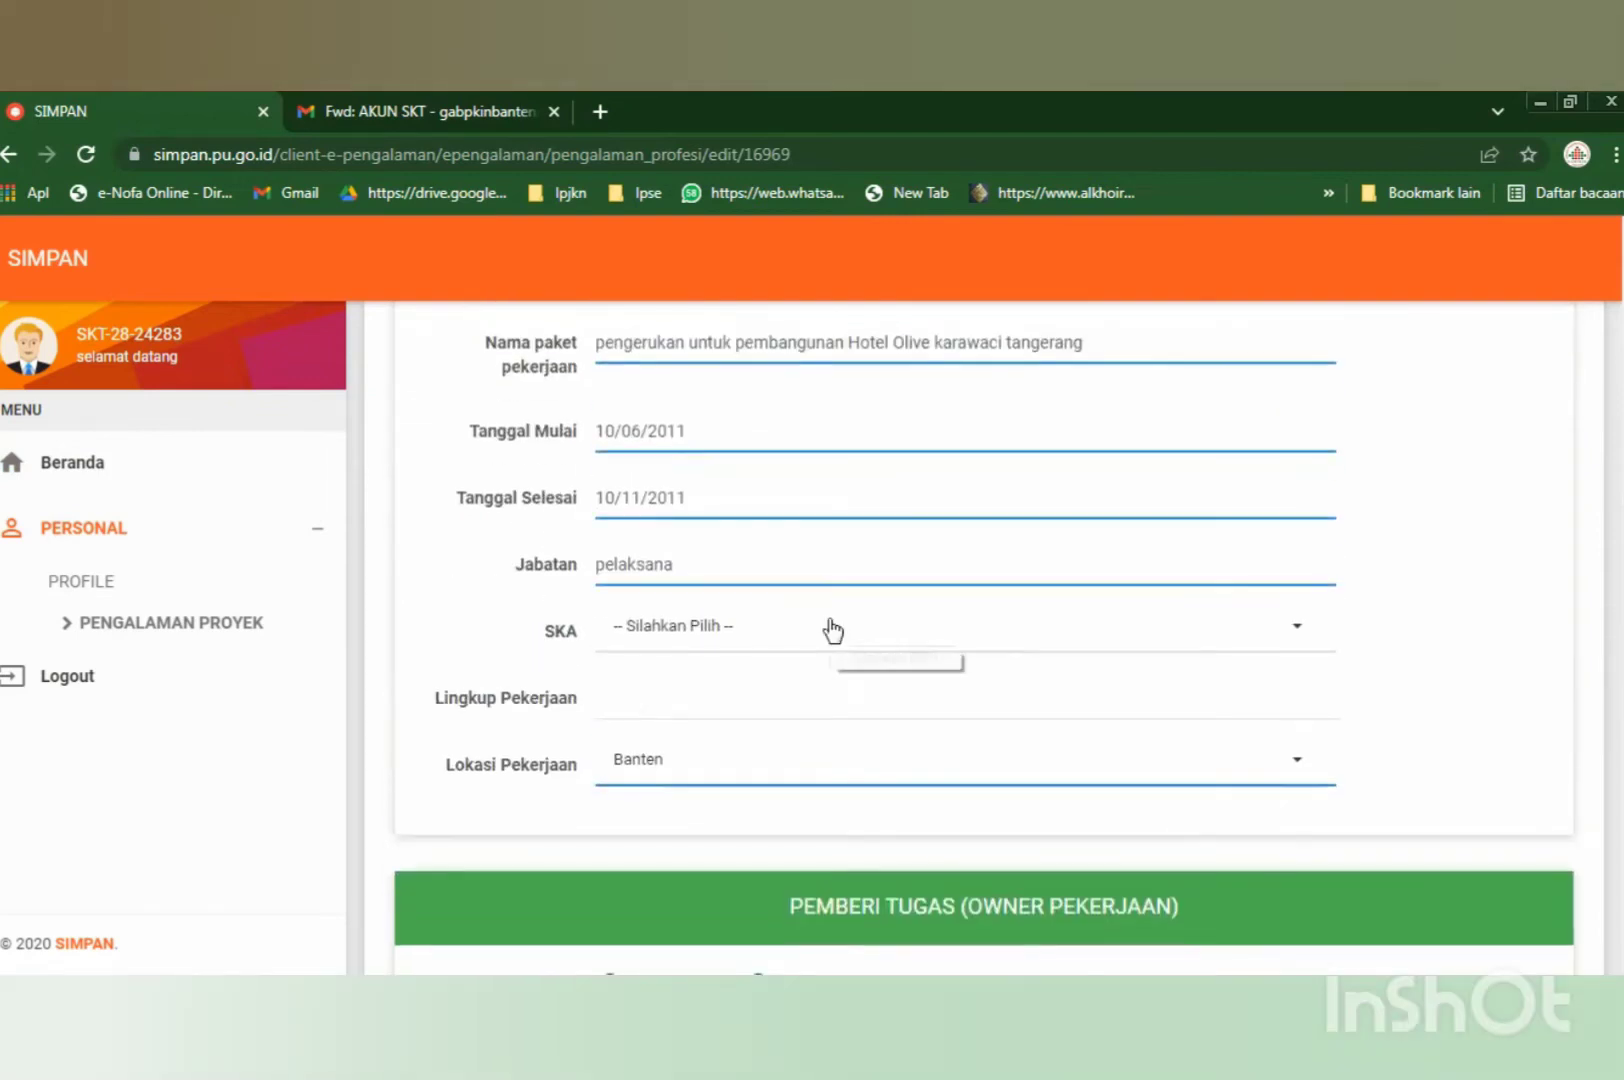
scroll(790, 518, up, 1)
scroll(760, 558, down, 3)
scroll(760, 555, down, 2)
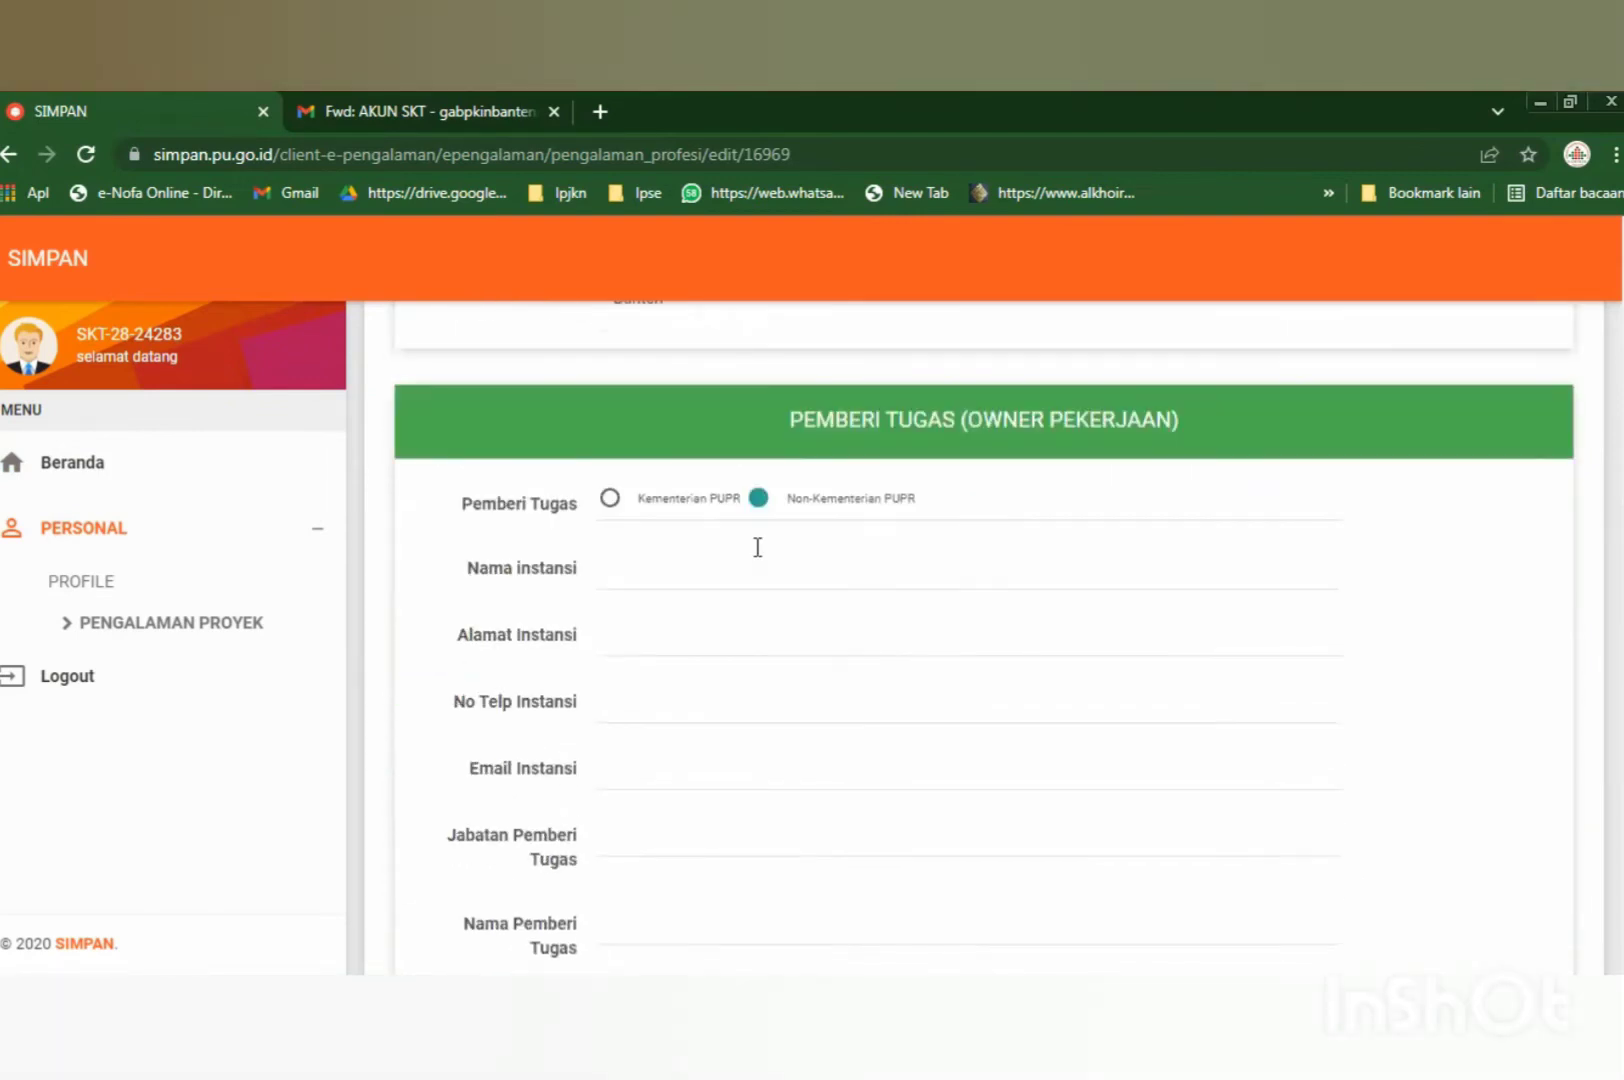
scroll(656, 595, down, 1)
scroll(655, 600, down, 6)
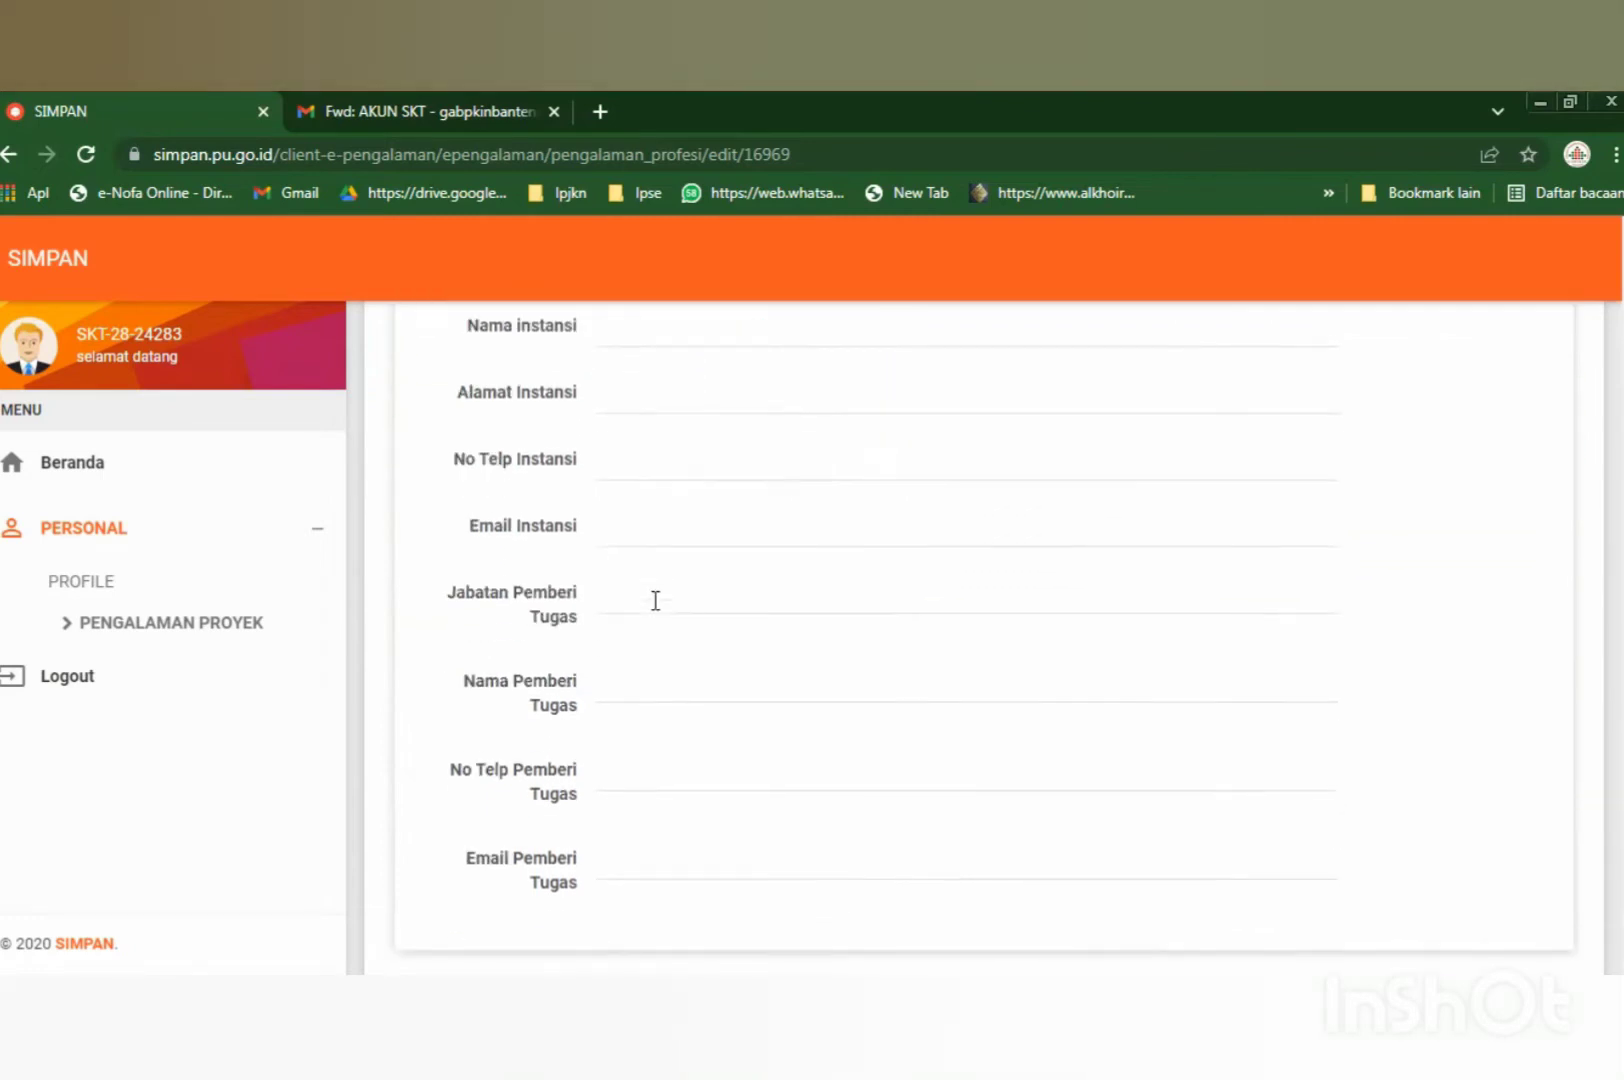
scroll(655, 600, up, 8)
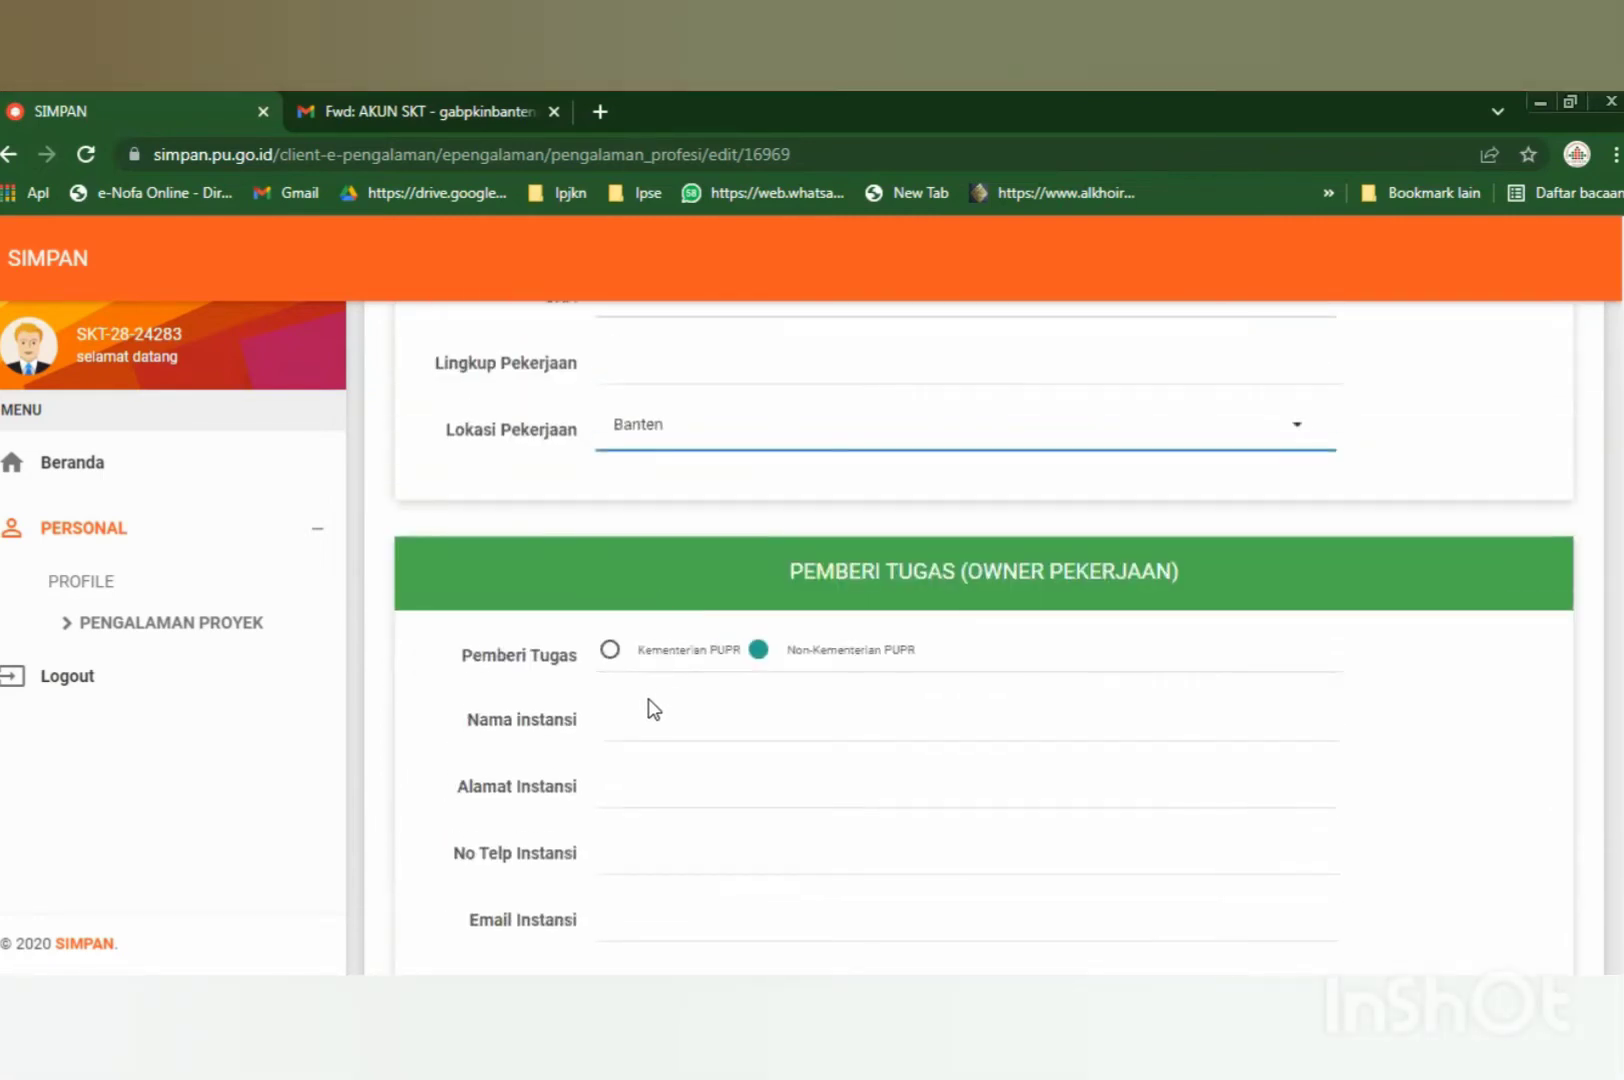
scroll(646, 710, down, 2)
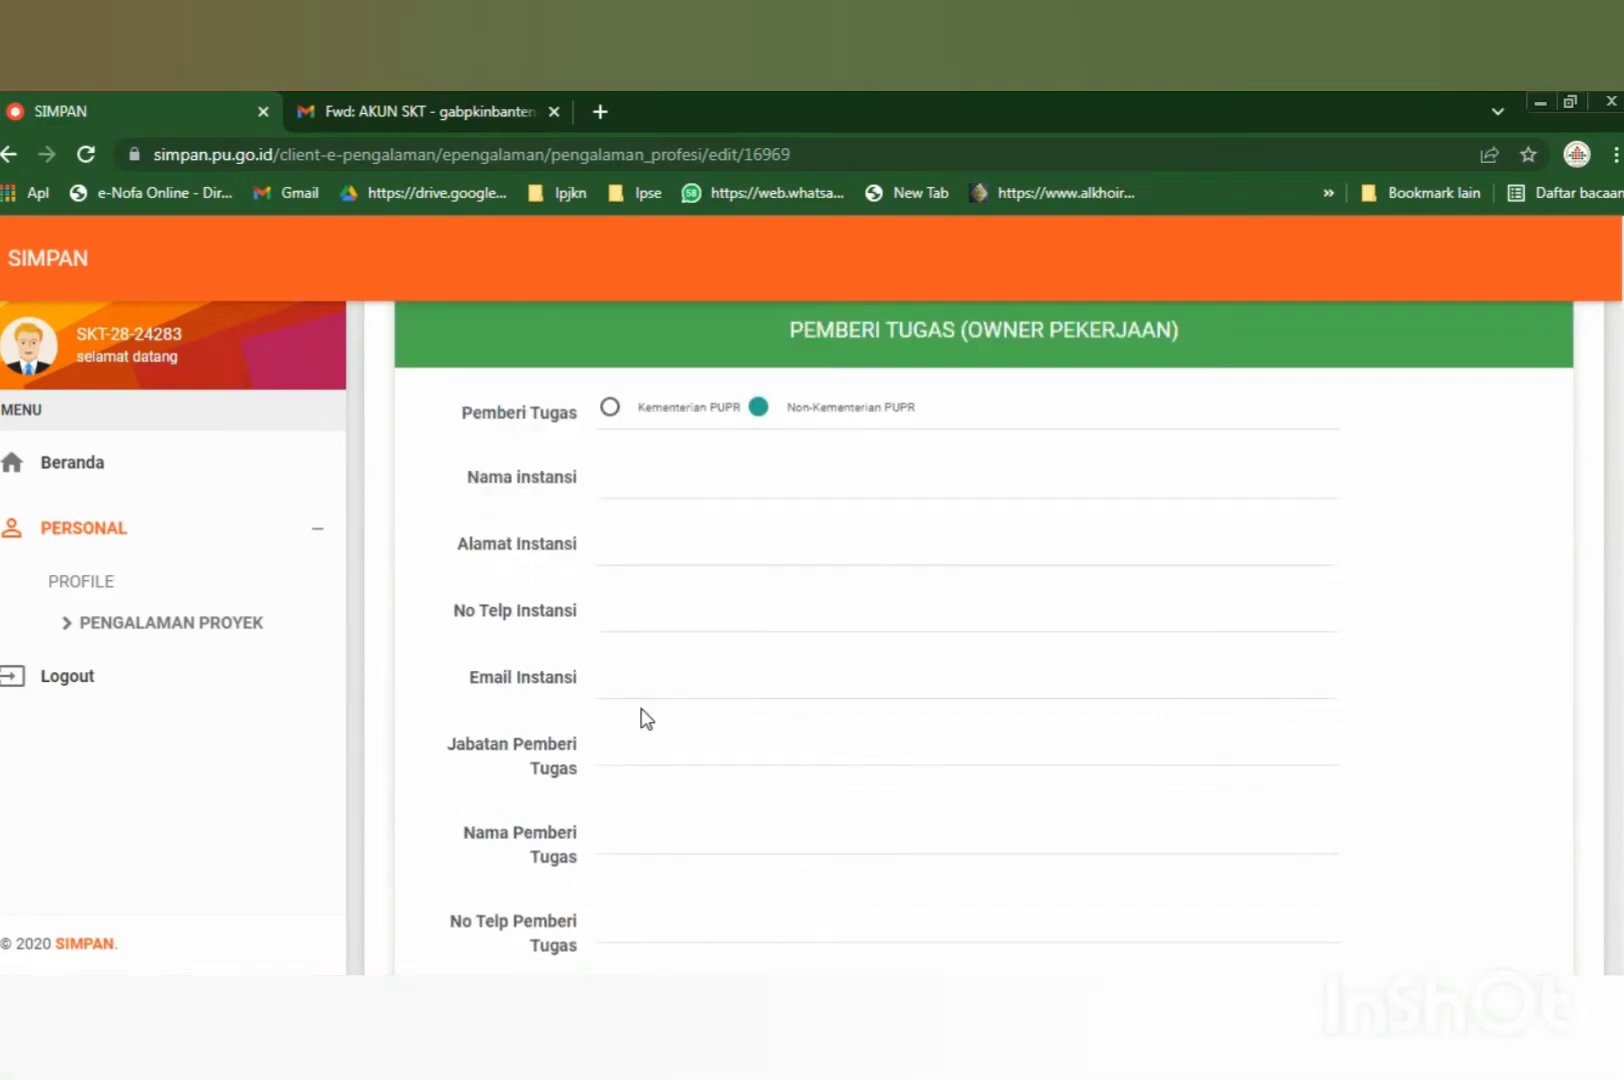
Step through the owner agency, Nomor Kontrak, Nilai Kontrak and BA Serah Terima date fields, leaving them blank.
click(633, 476)
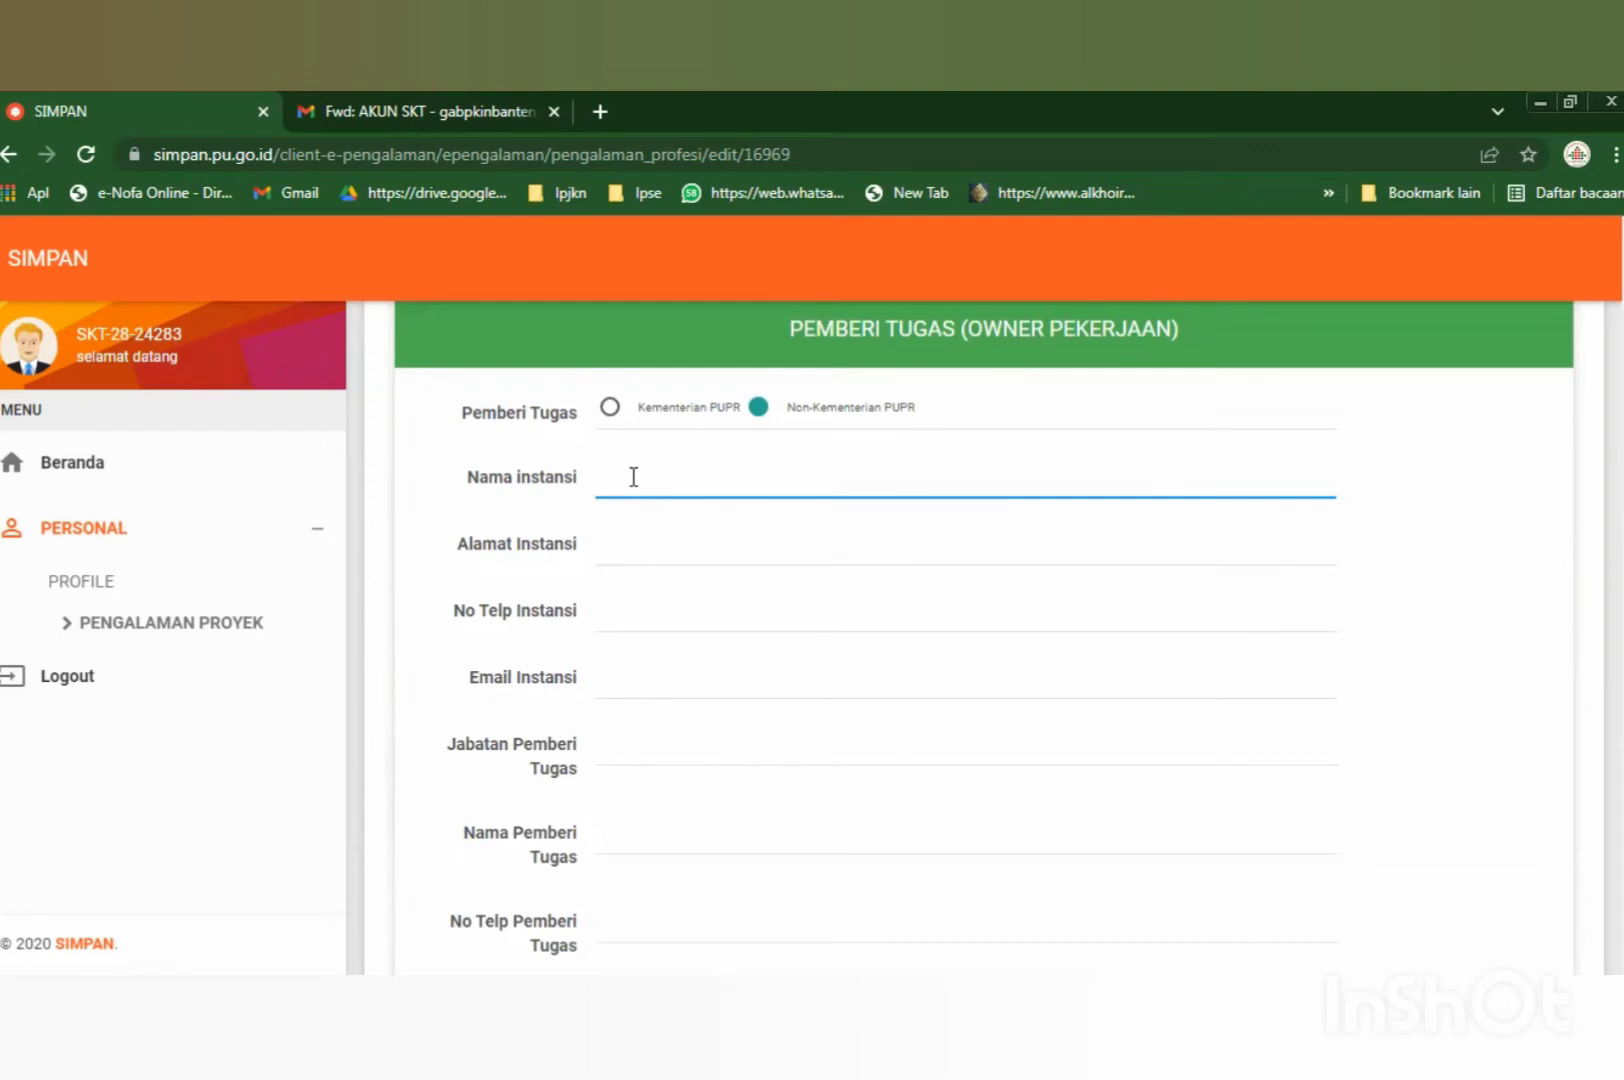
scroll(633, 477, down, 6)
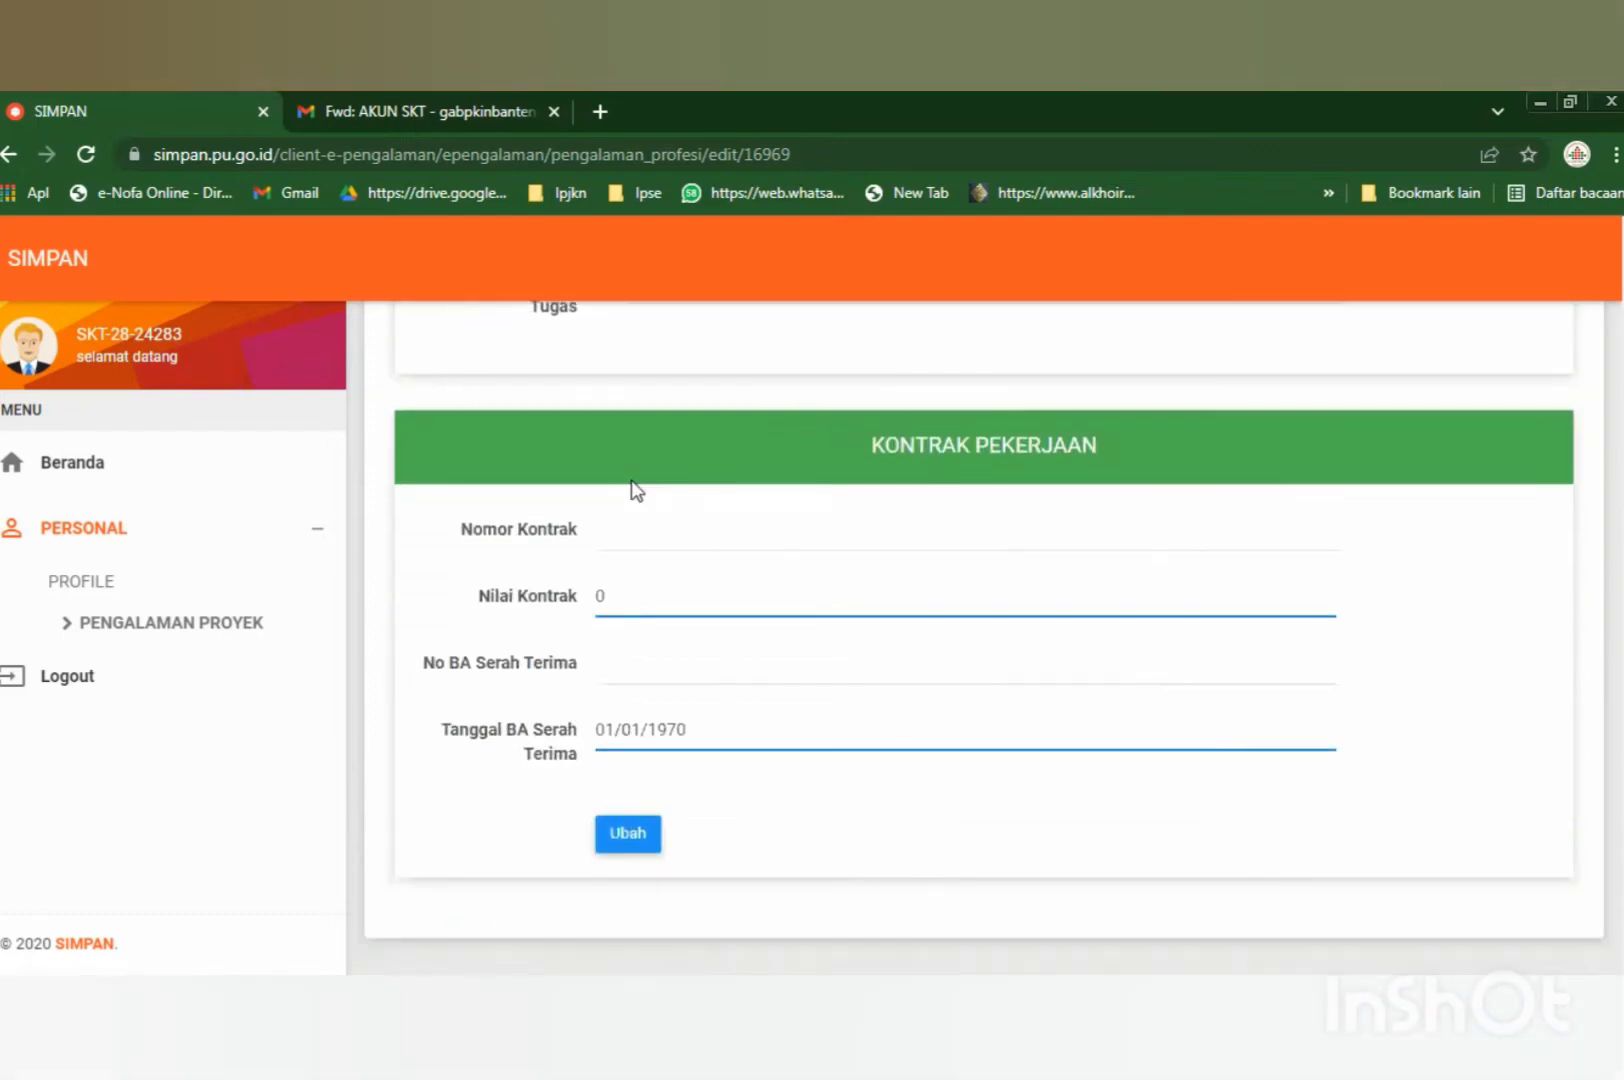
click(697, 535)
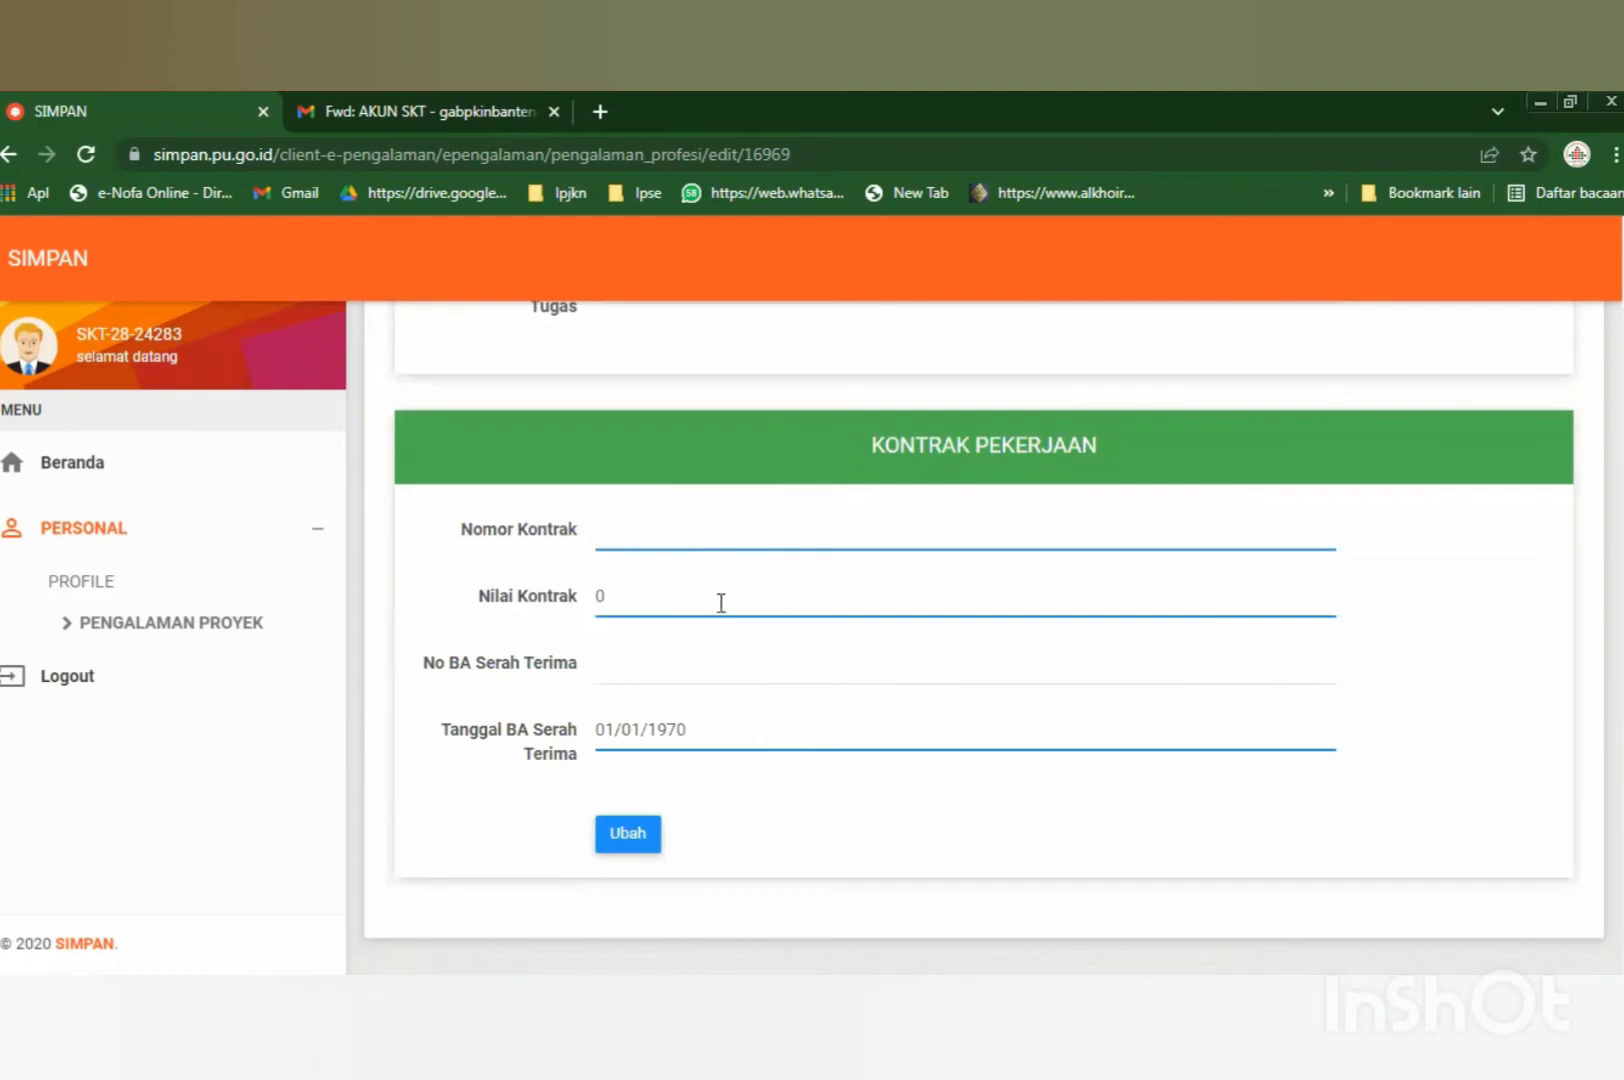
key(Tab)
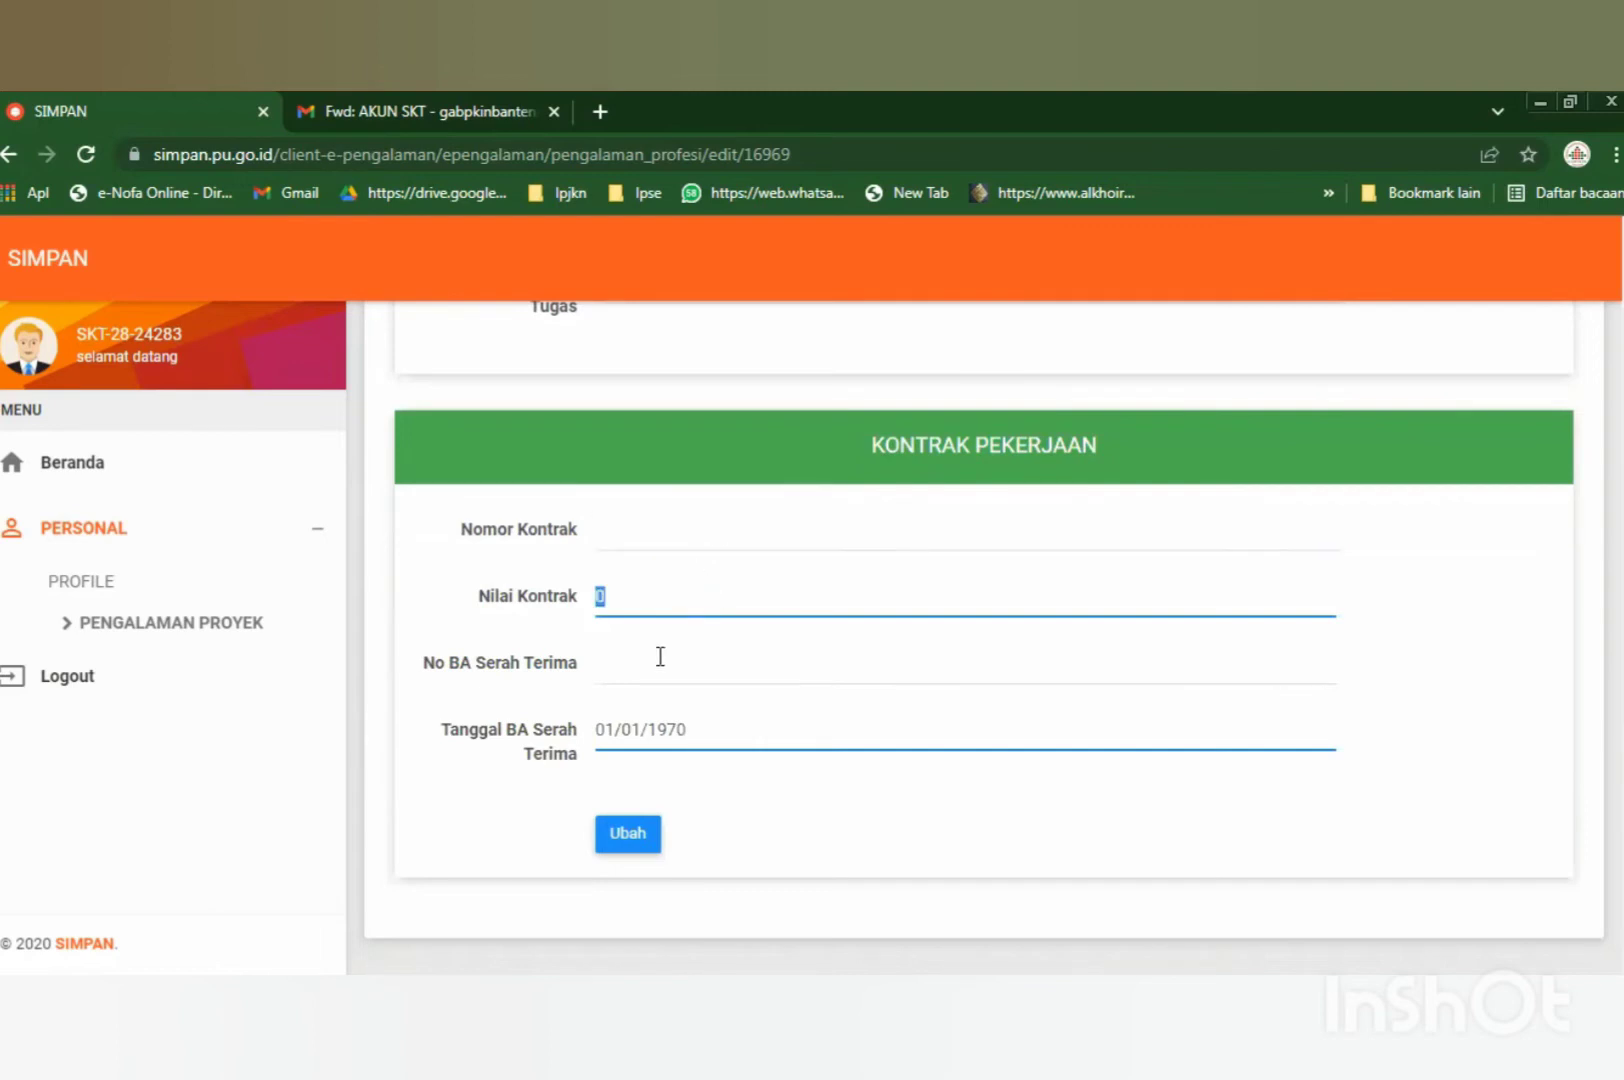
click(724, 736)
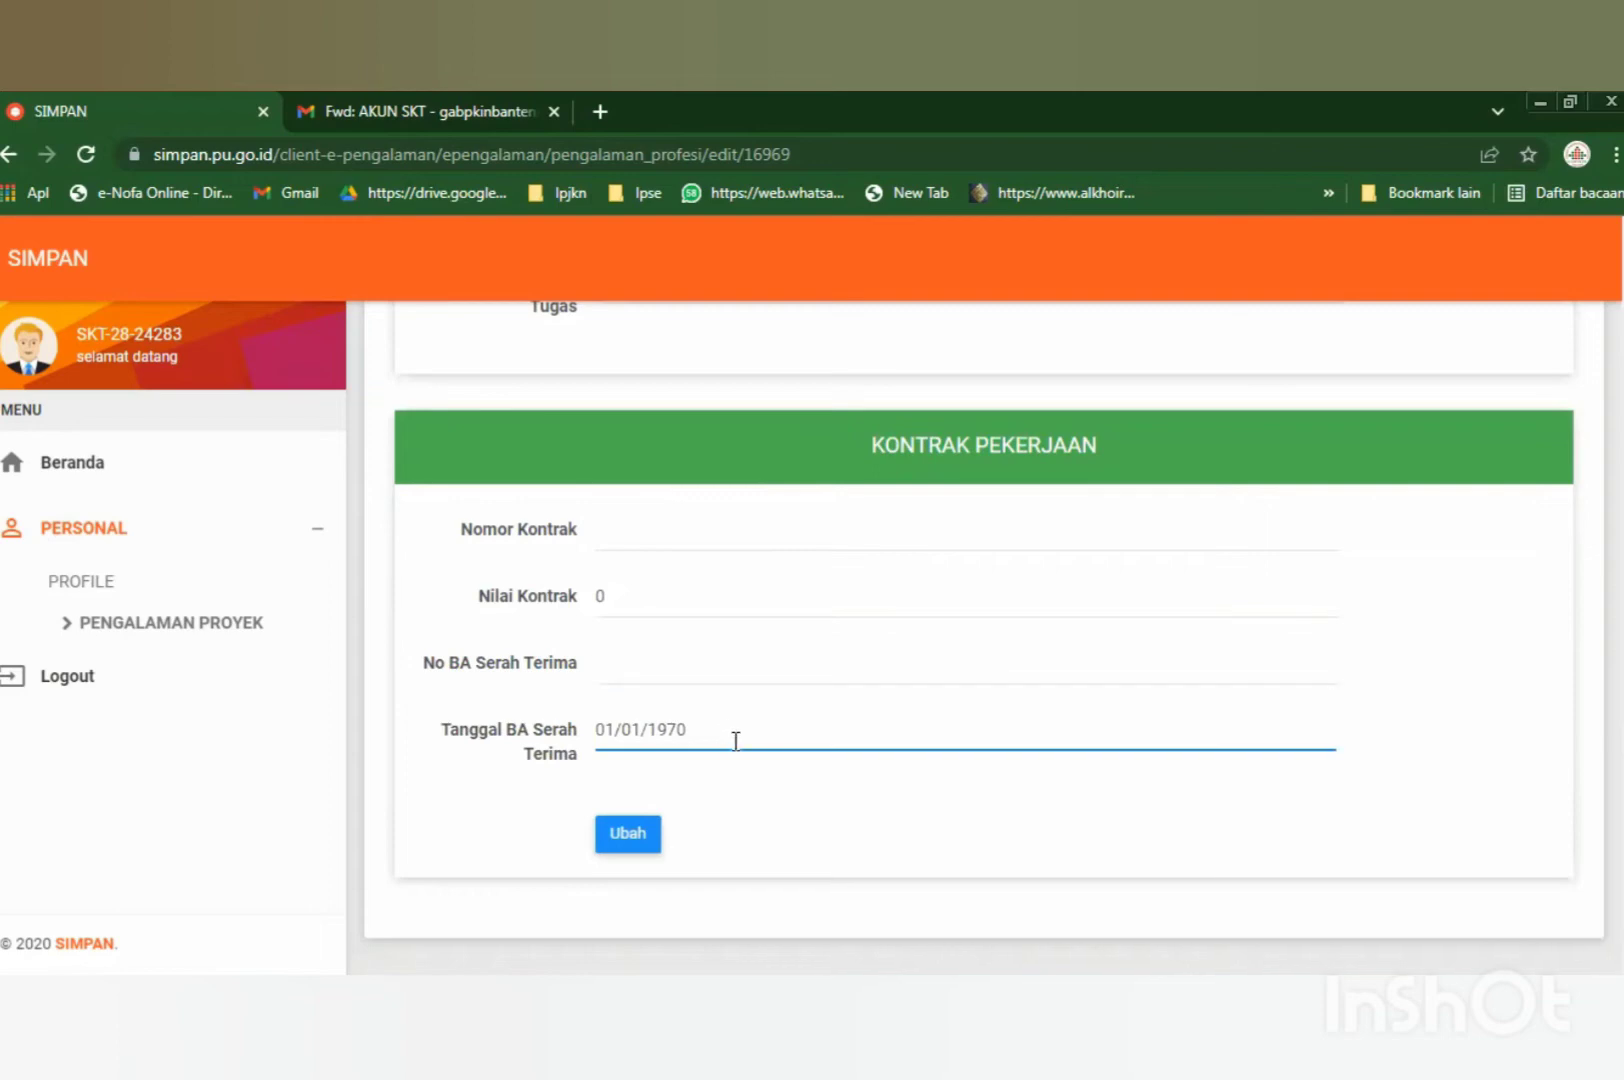
Try saving the edited record, close the missing-field alert, and return to the Pengalaman Profesi list.
click(618, 842)
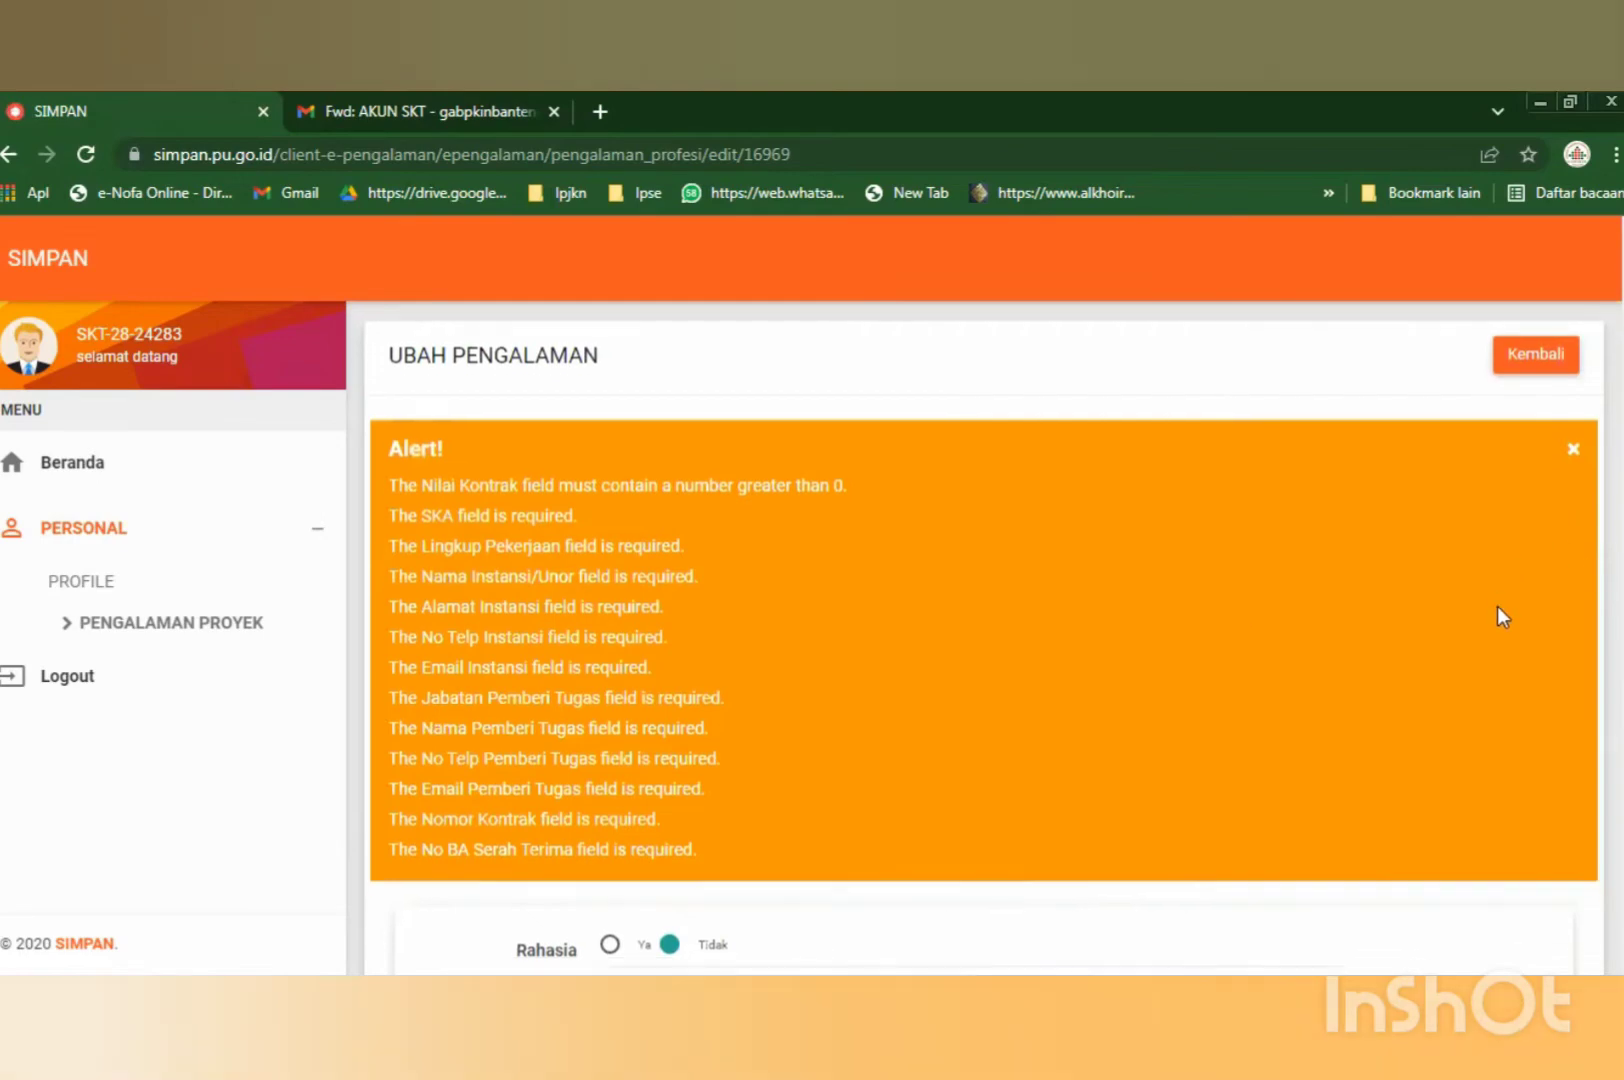
scroll(1500, 613, down, 5)
scroll(1155, 620, down, 10)
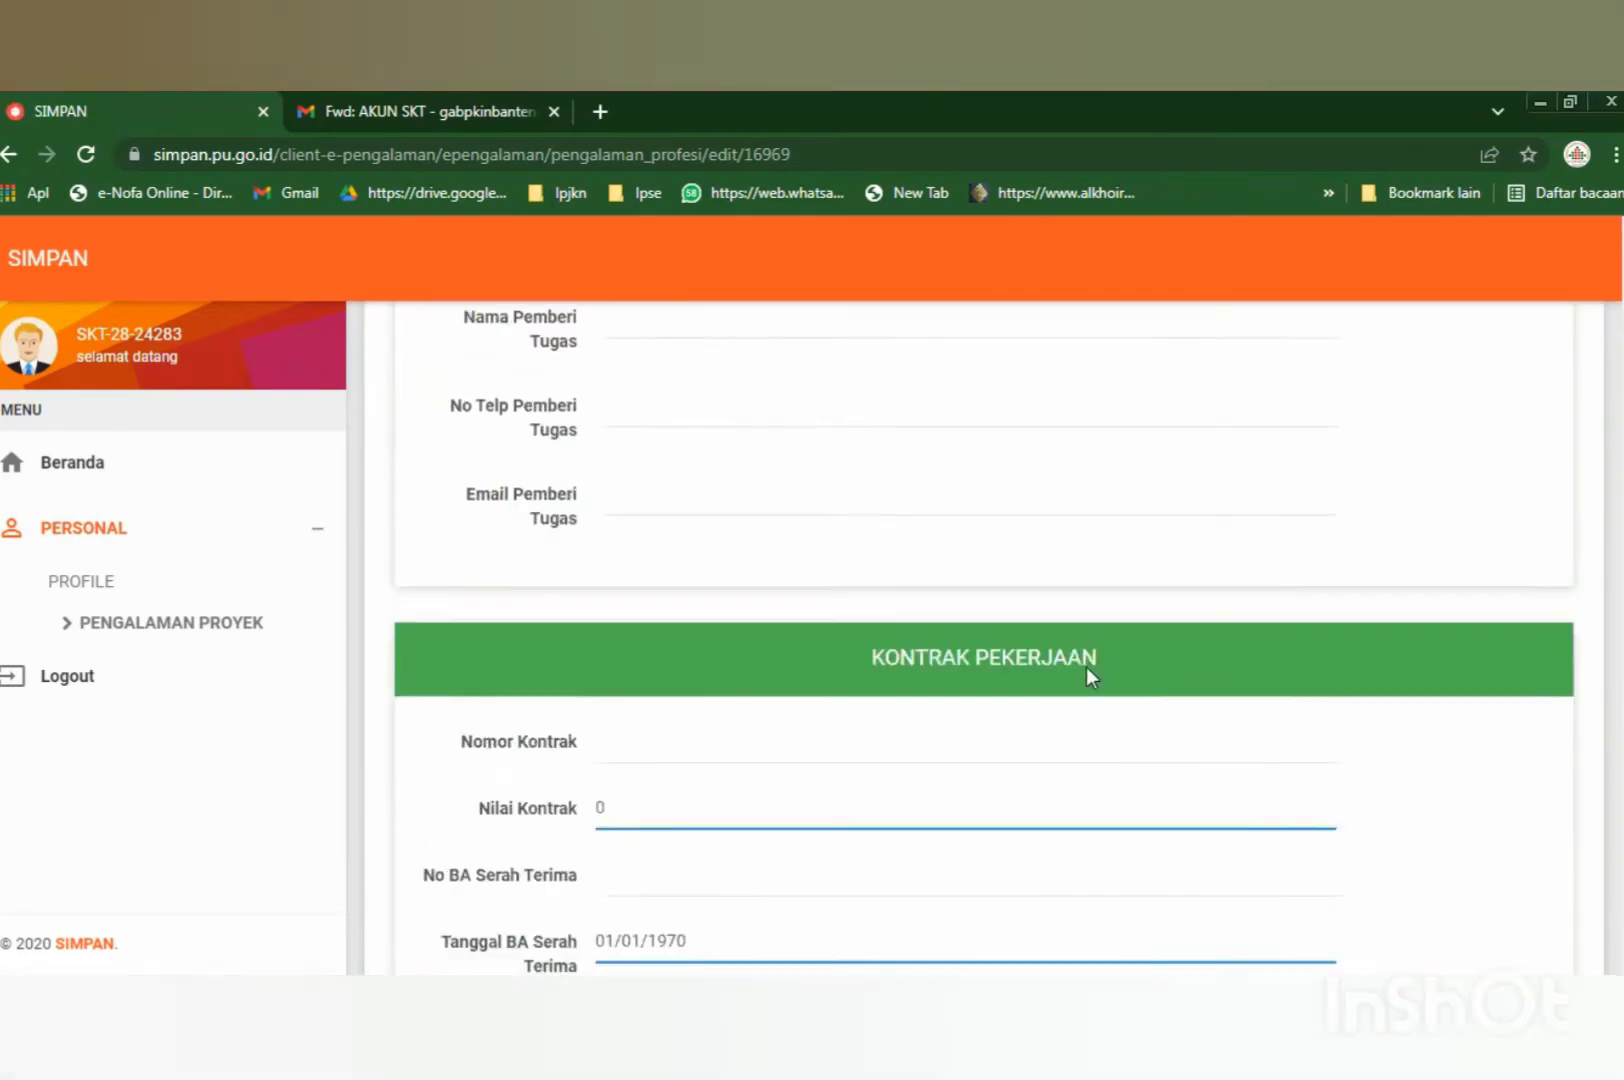
scroll(1080, 680, up, 15)
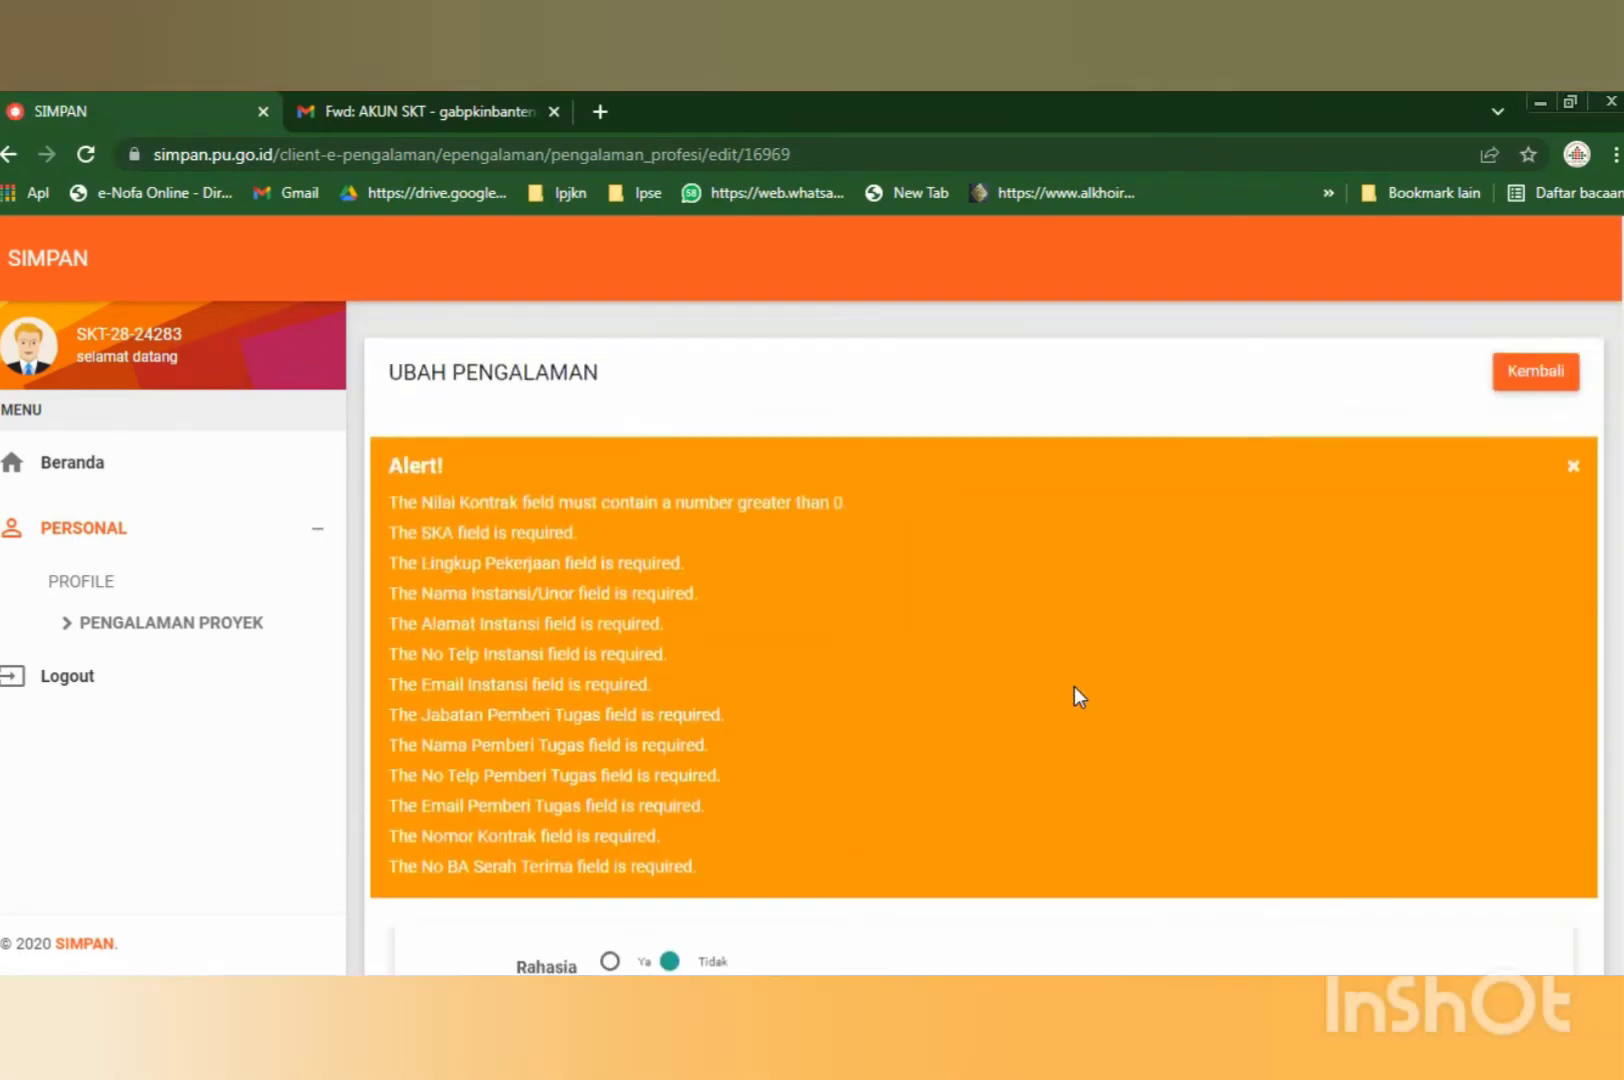
click(1573, 470)
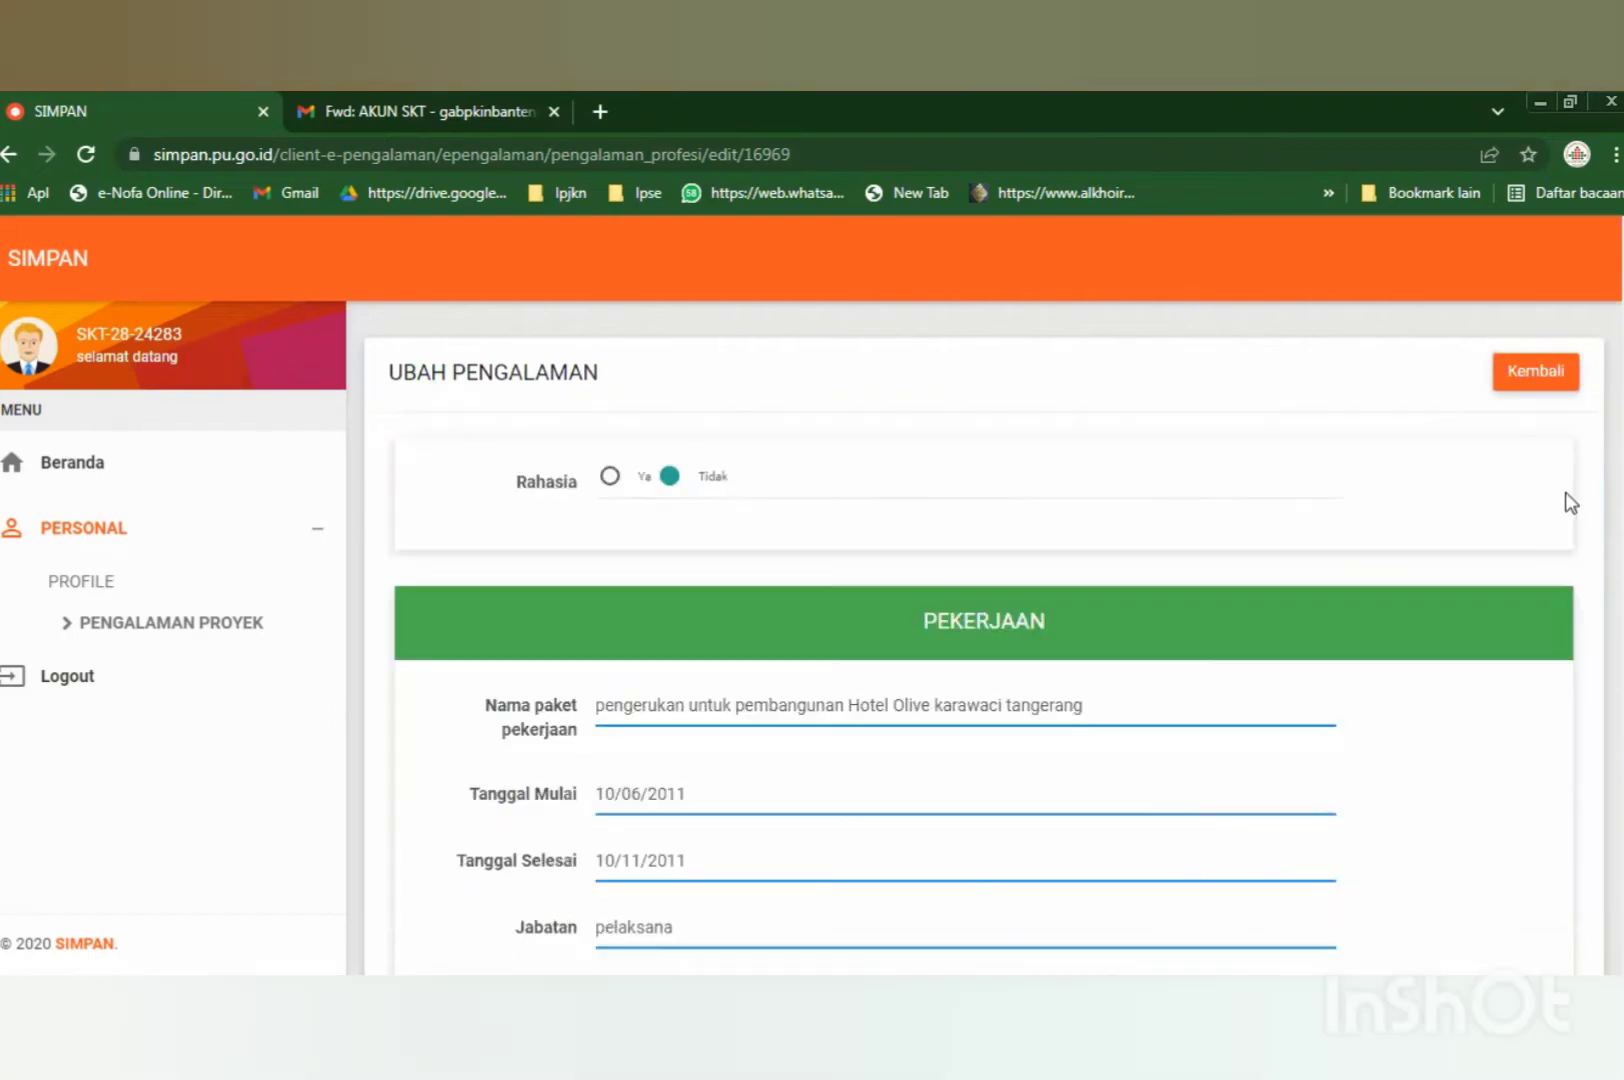
click(1537, 385)
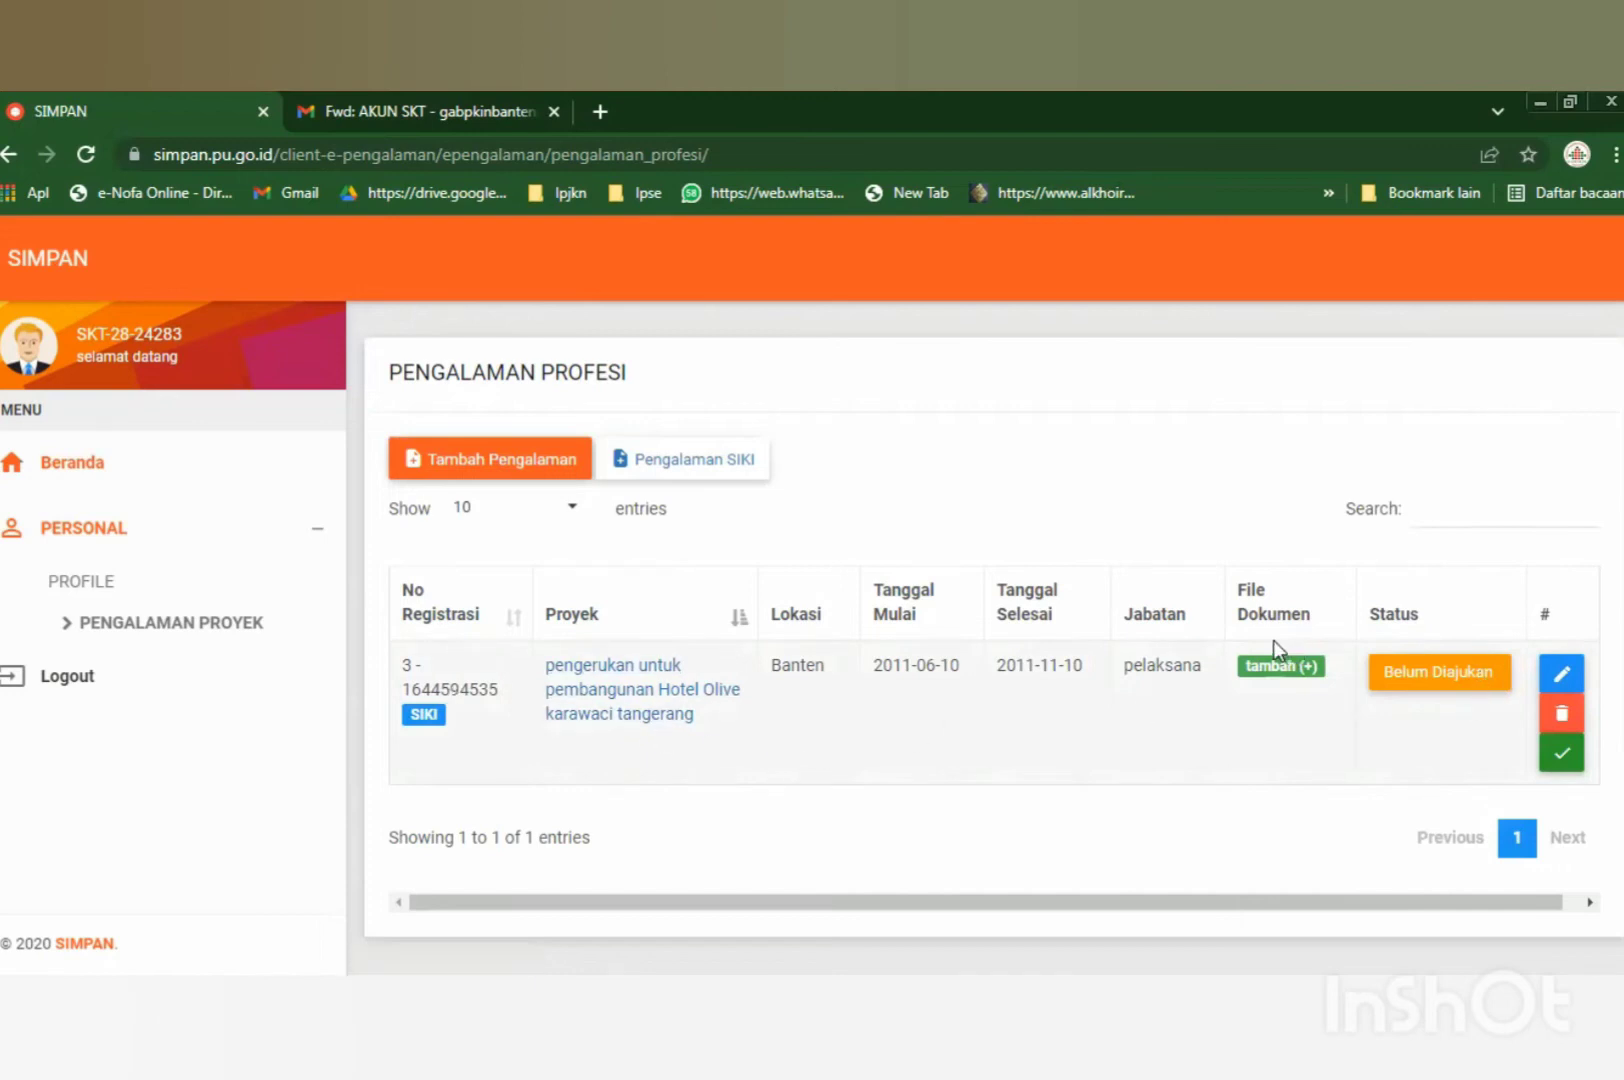
Submit the SIKI project for verification, reading the declaration and confirming with Ajukan.
click(1558, 762)
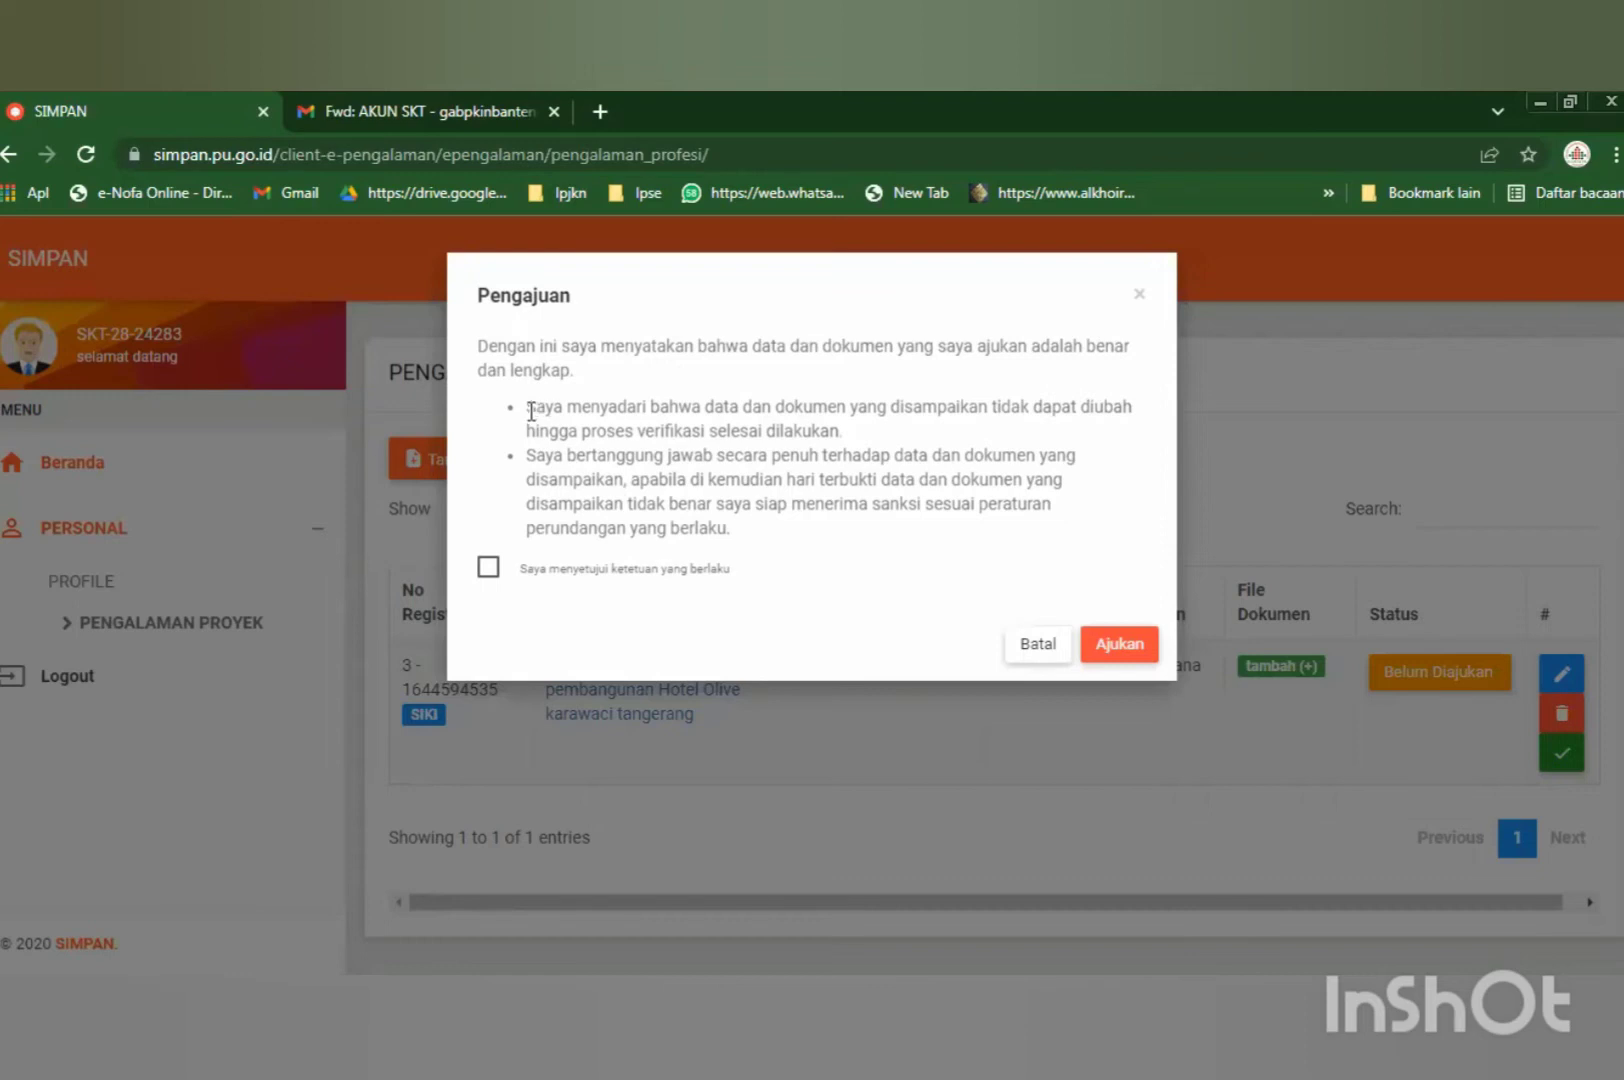
drag(531, 410, 594, 521)
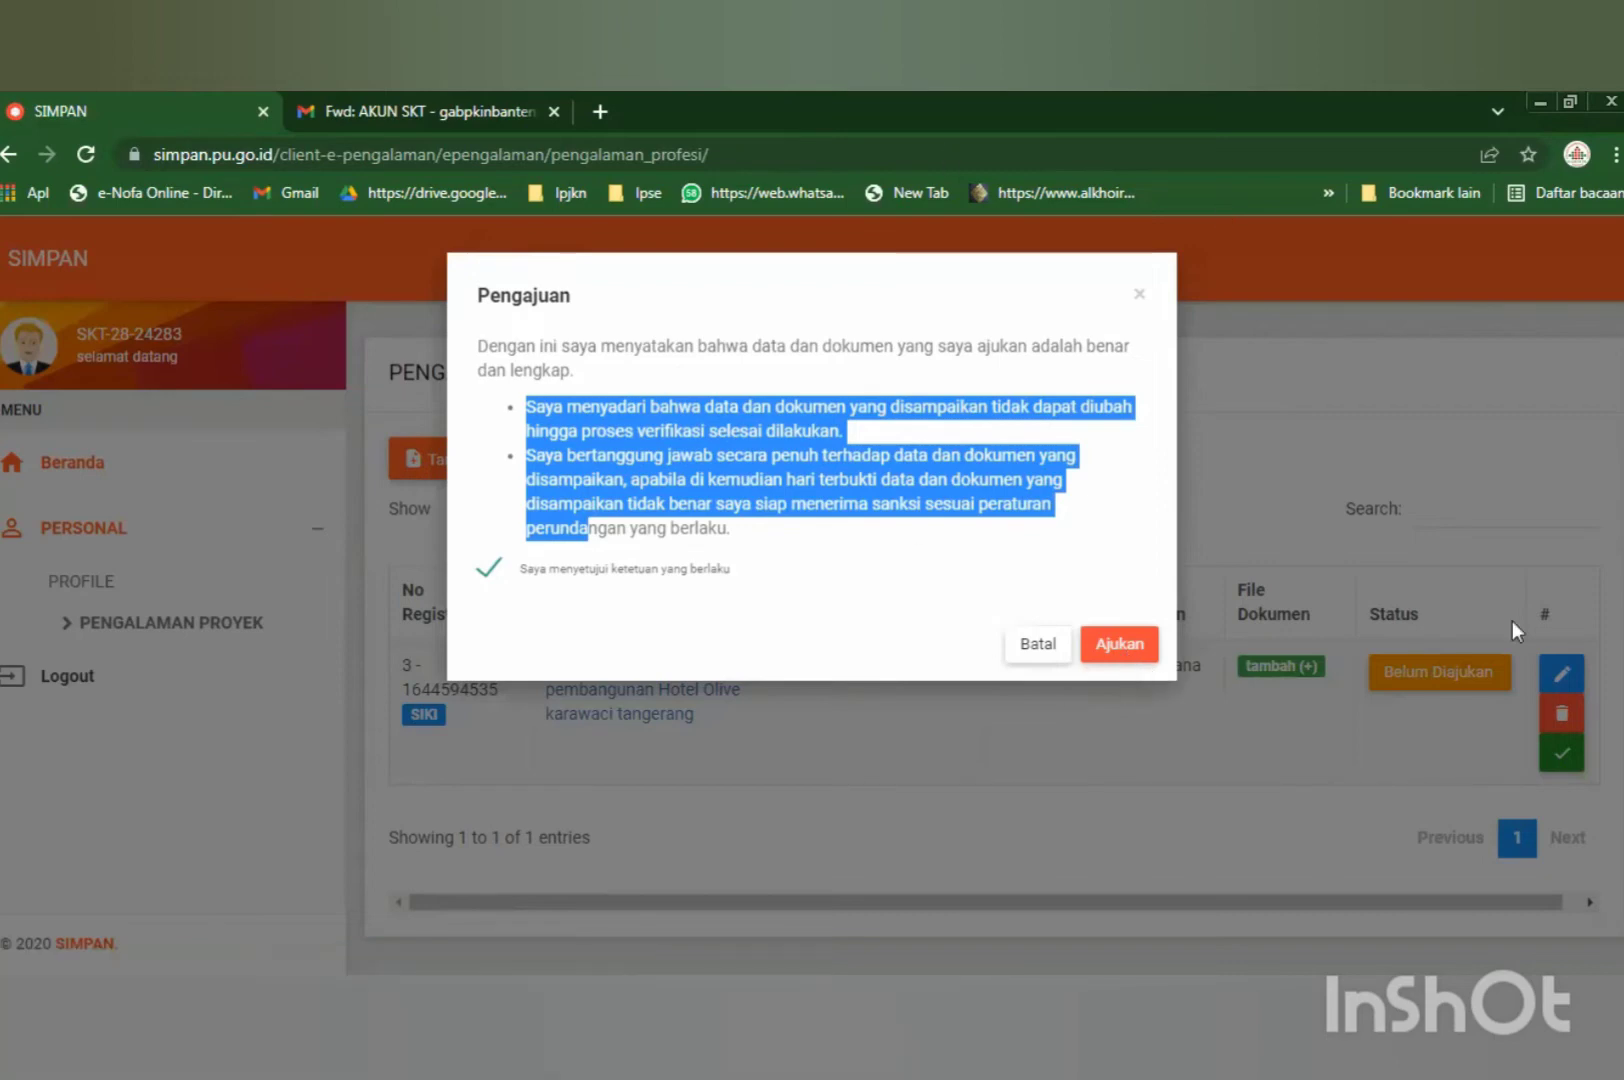
click(1130, 649)
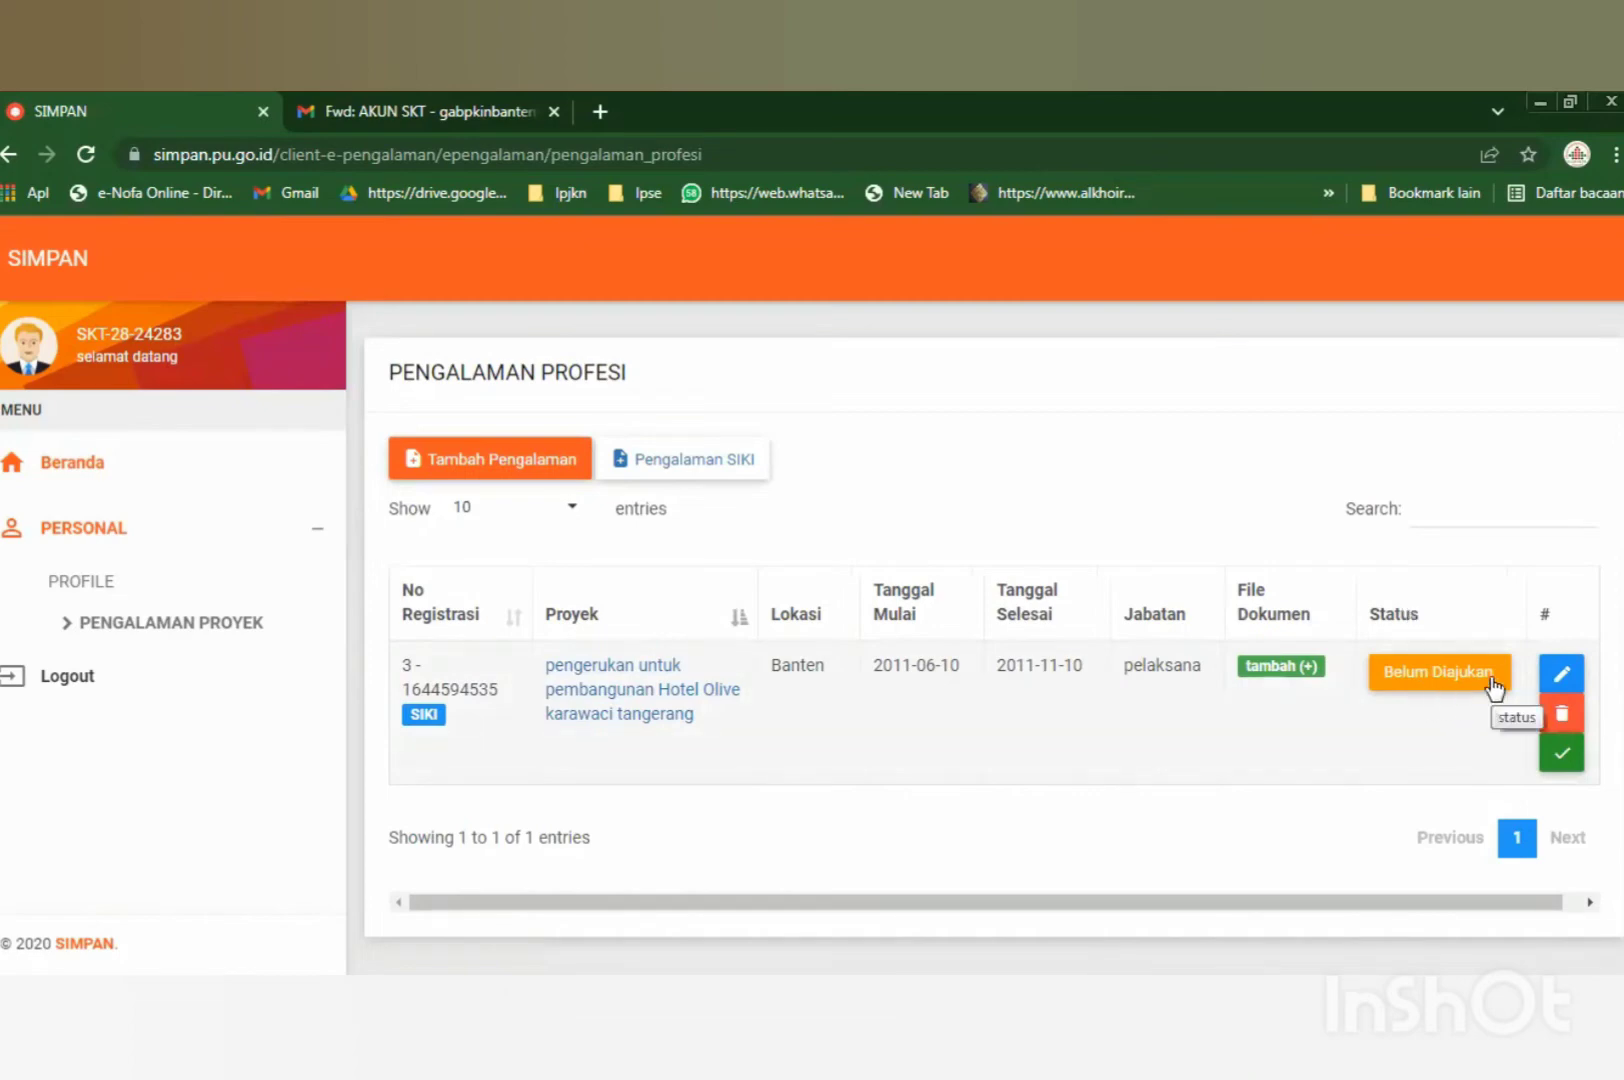
Reopen the submission agreement, tick the agreement box, cancel it, and open the project's edit form.
click(1562, 755)
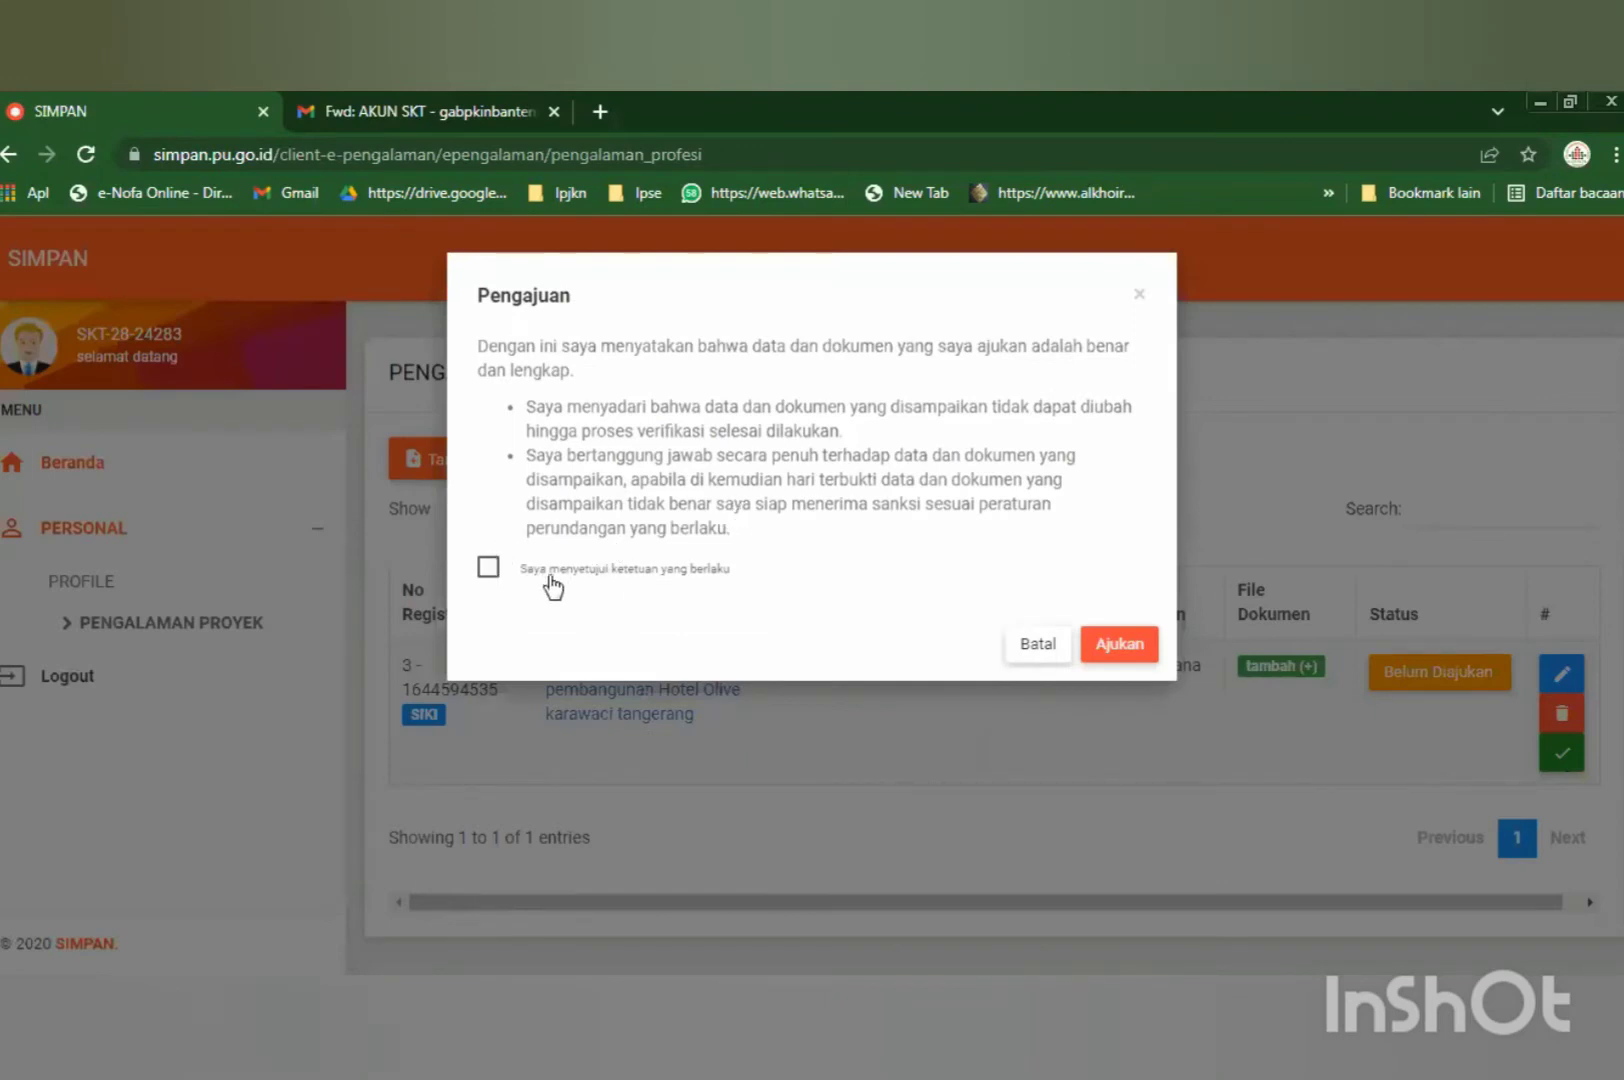
click(487, 569)
click(1032, 644)
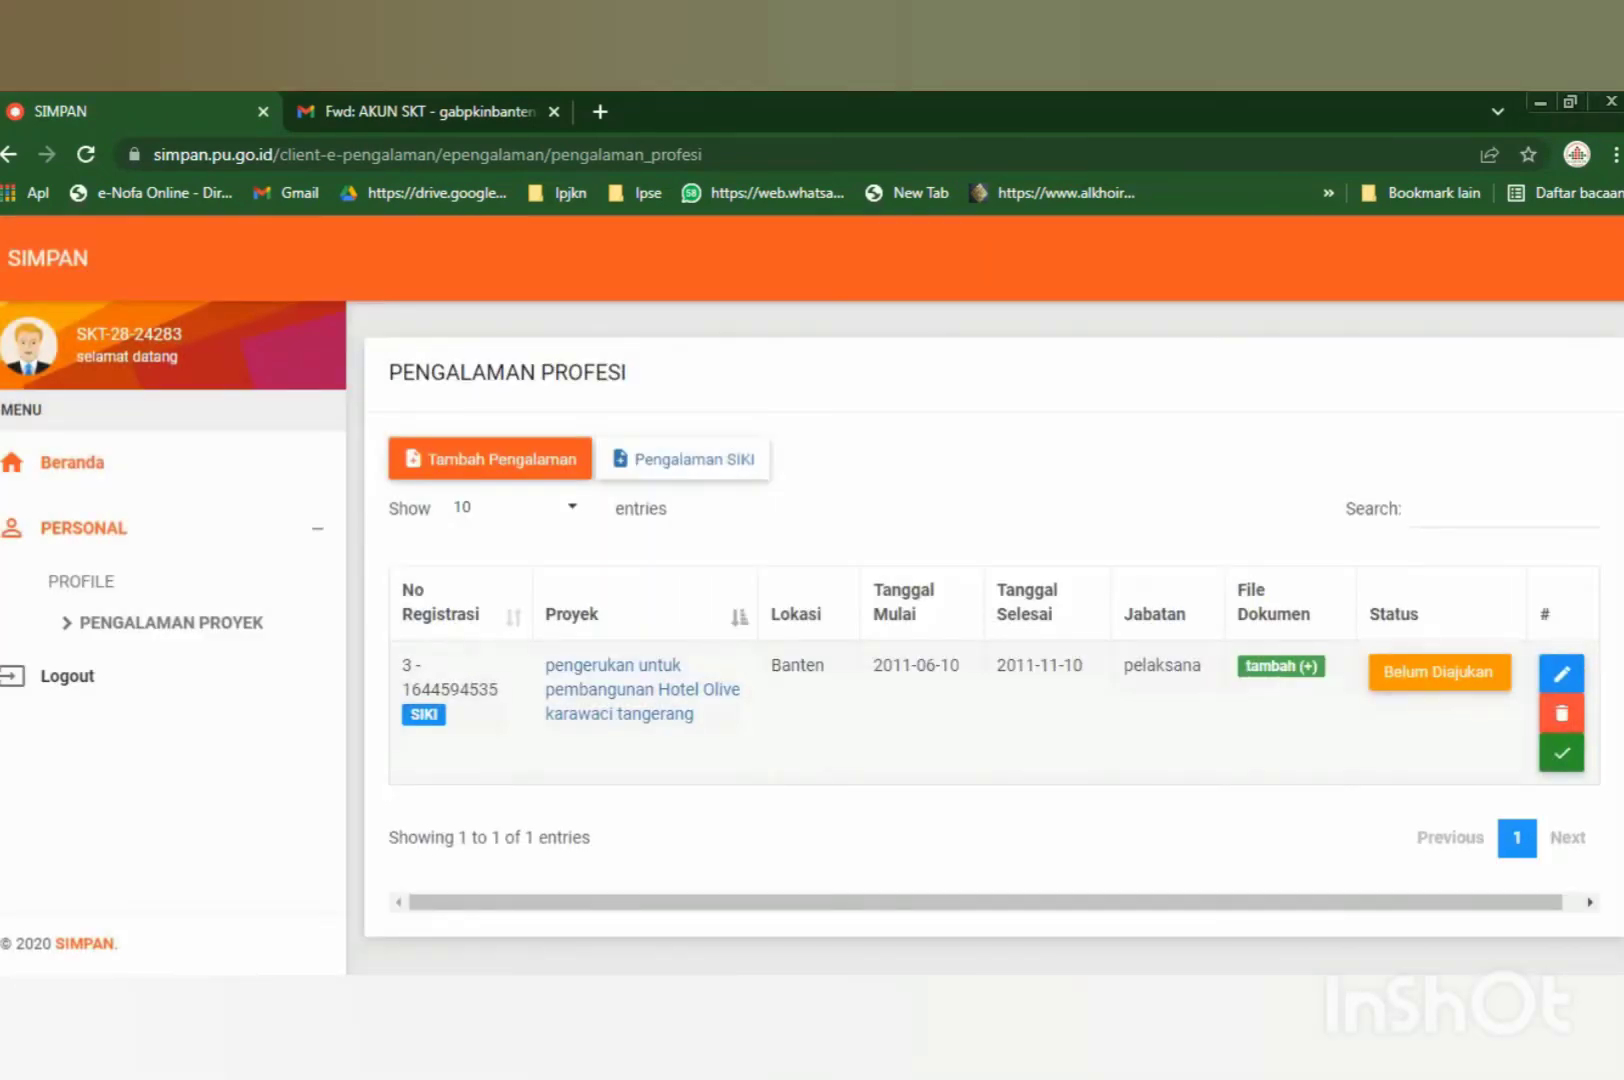
click(1563, 677)
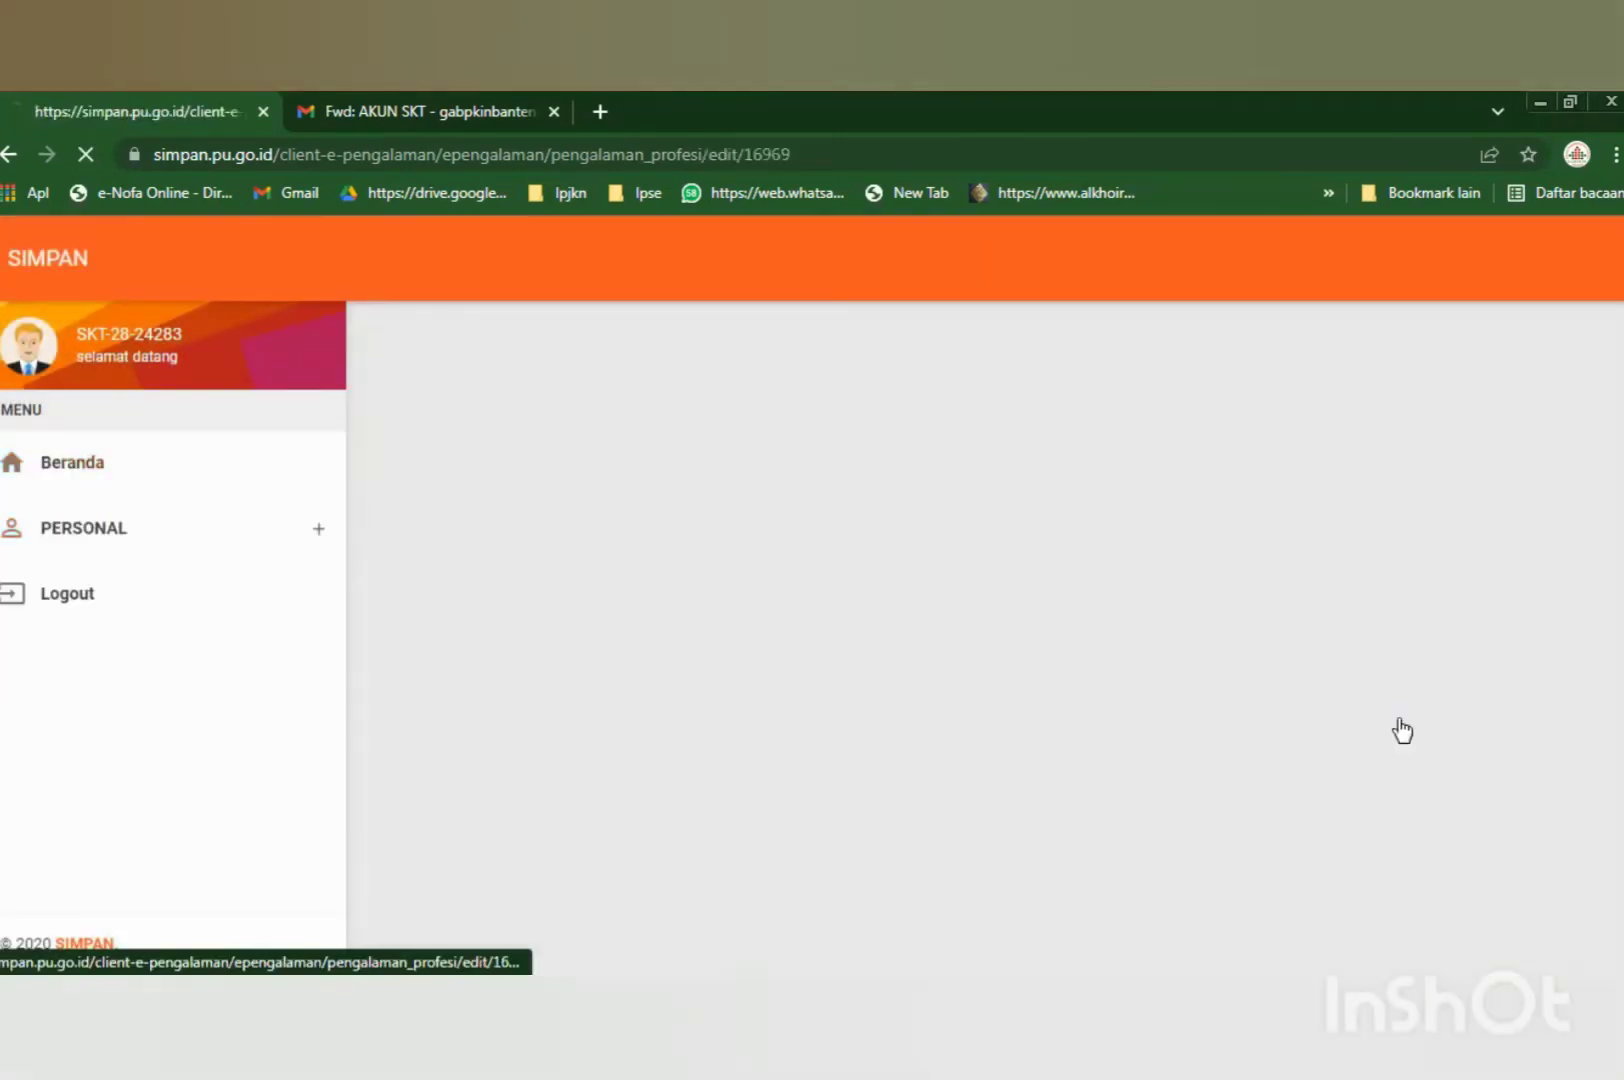
Review the Hotel Olive Karawaci edit form down to KONTRAK PEKERJAAN, then go back with Kembali.
scroll(473, 519, down, 2)
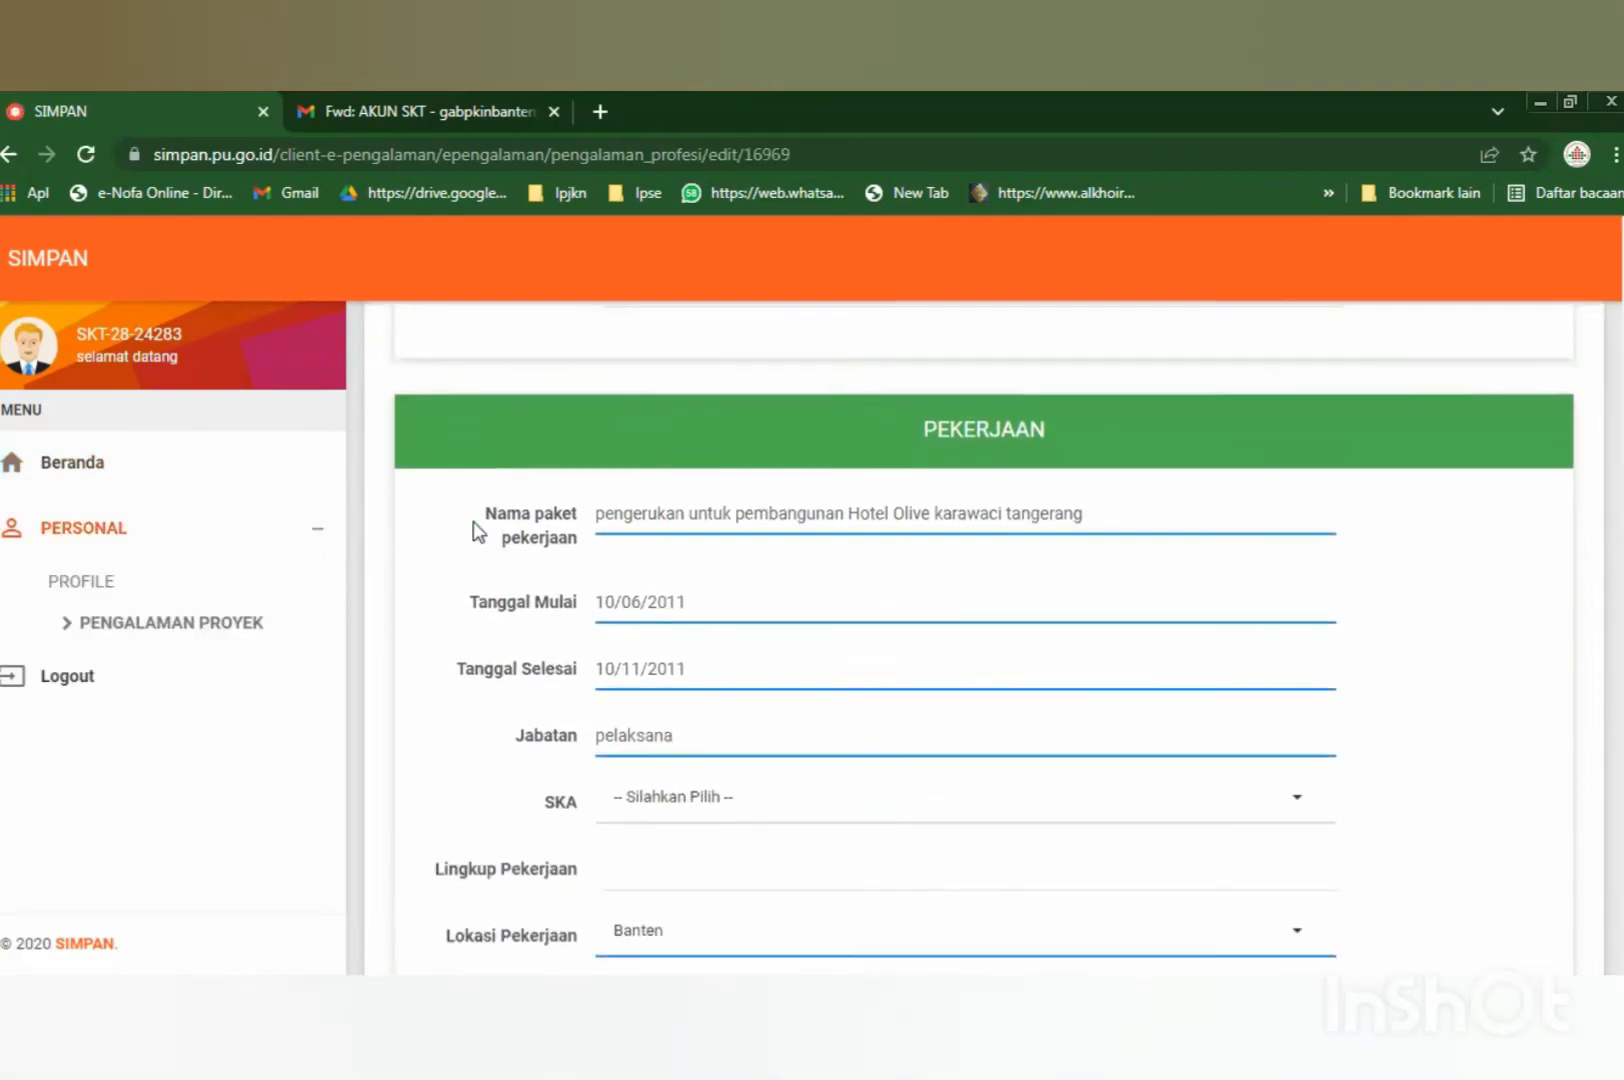
scroll(473, 518, down, 10)
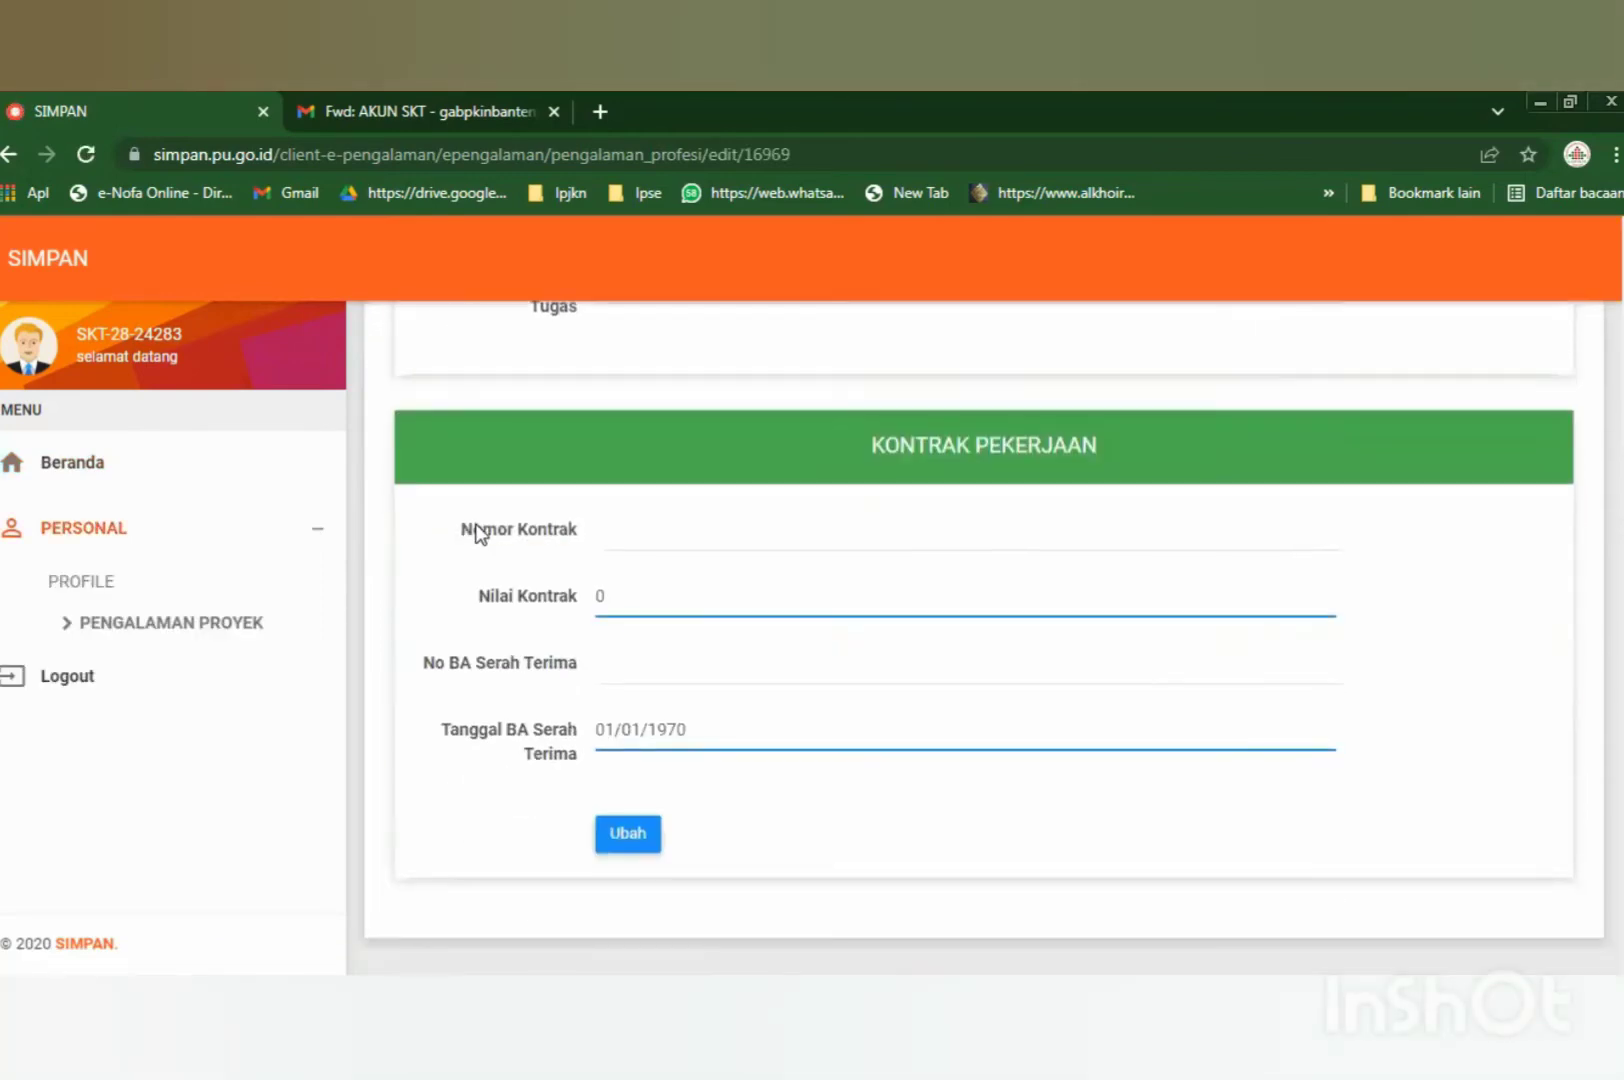
scroll(470, 533, up, 12)
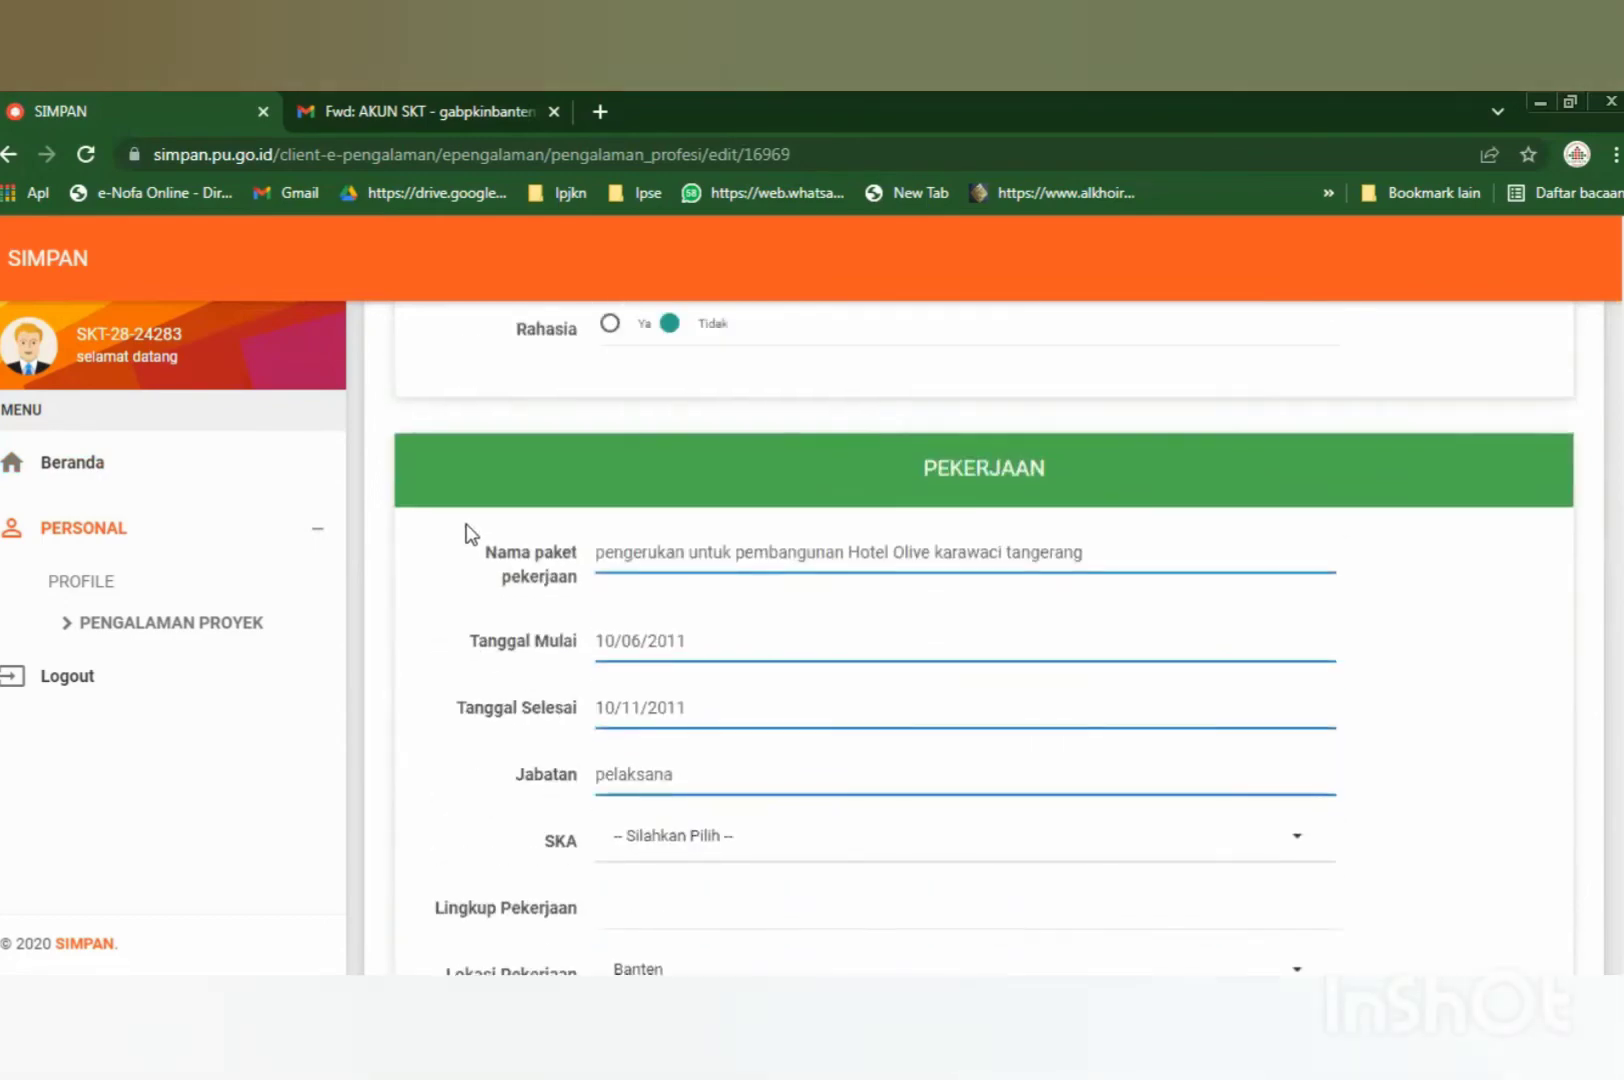
click(1535, 373)
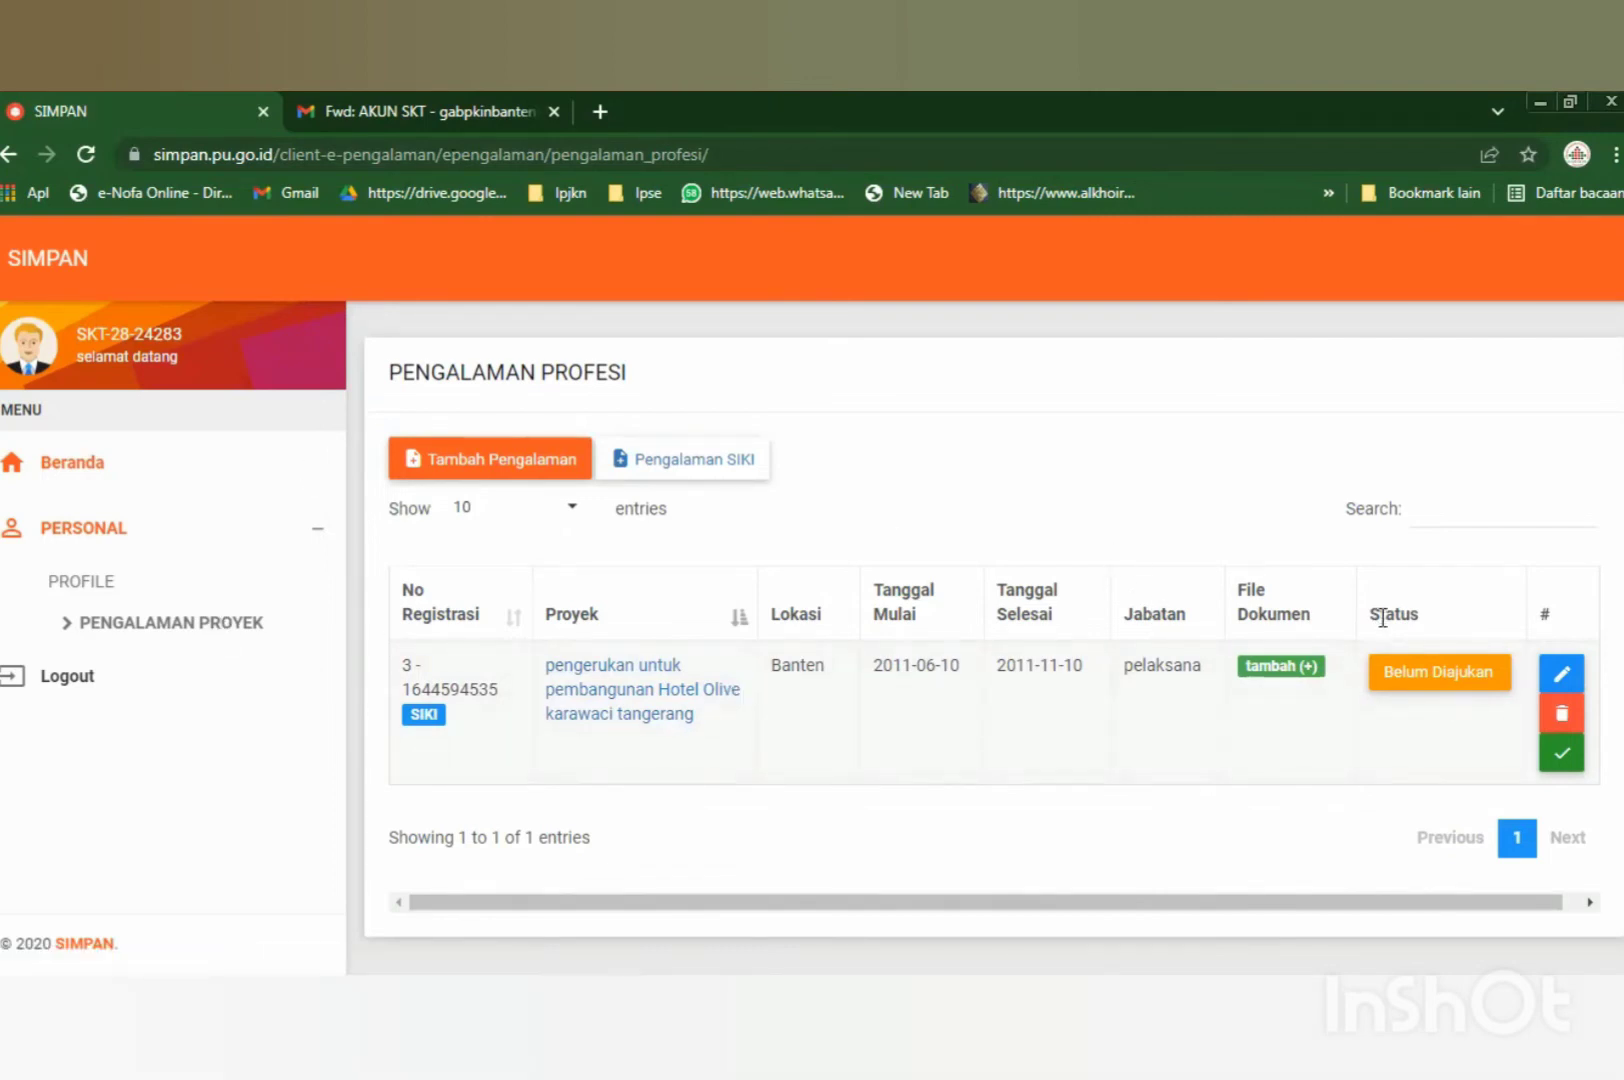
Highlight the Status column heading, then log out of SIMPAN via the left menu.
drag(1373, 619, 1420, 615)
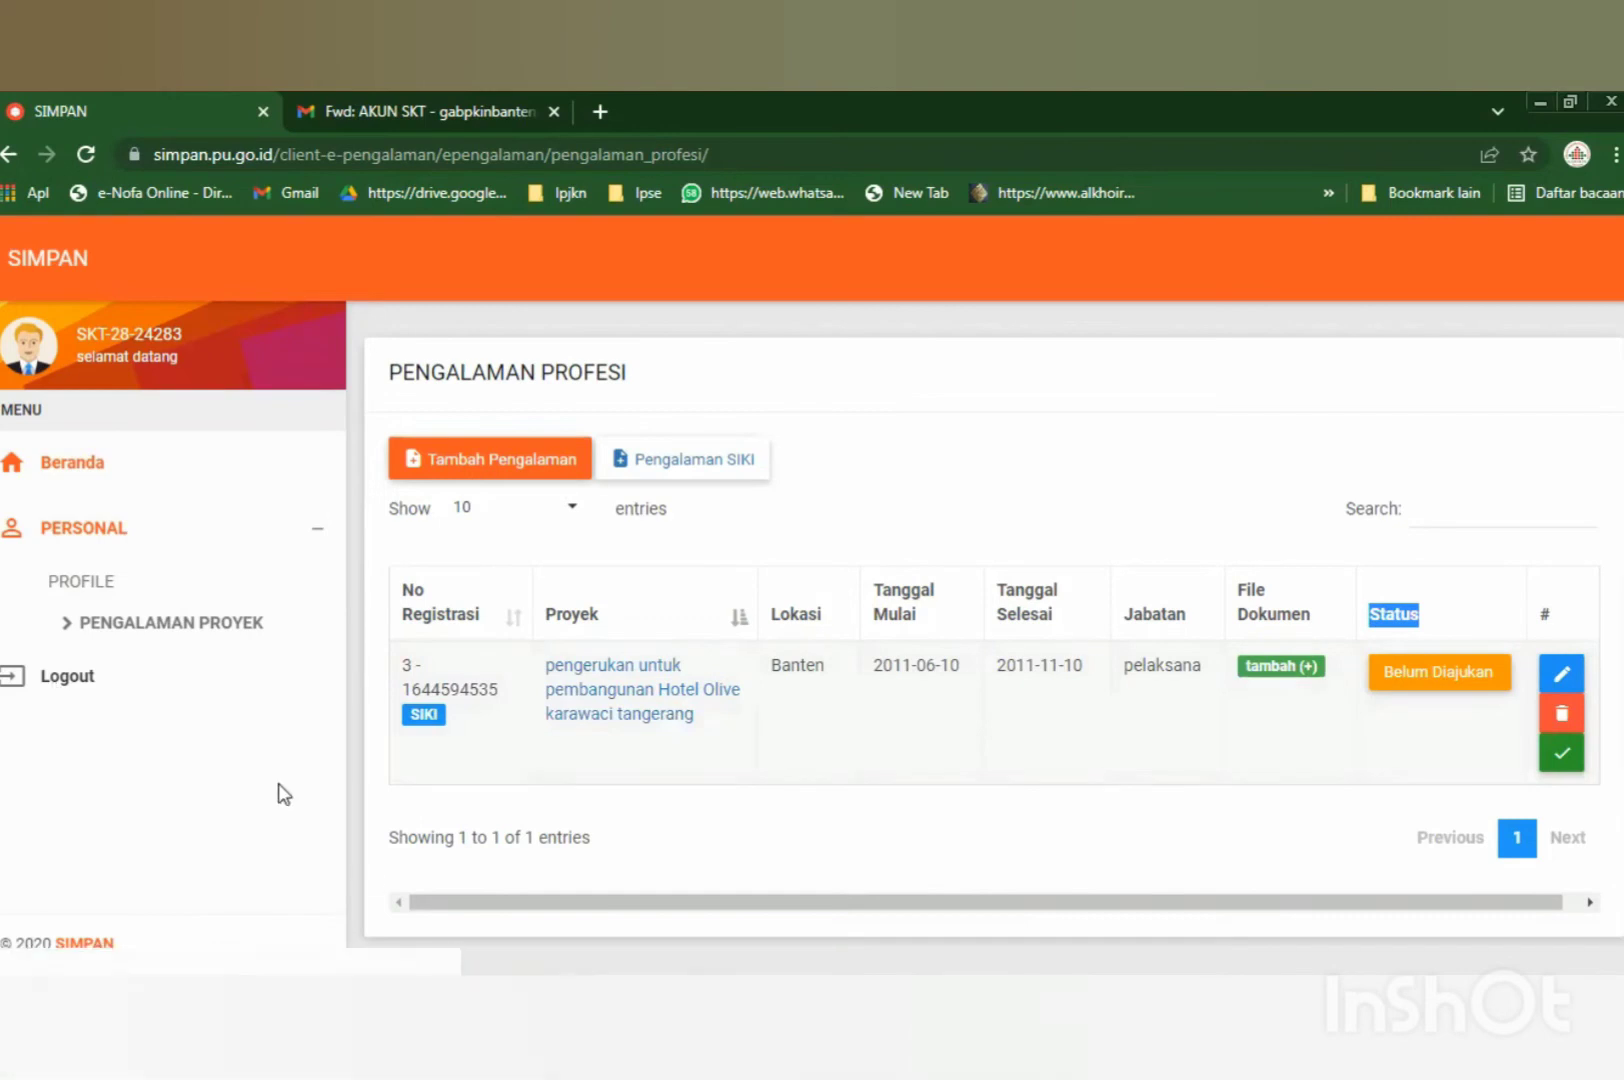
click(62, 680)
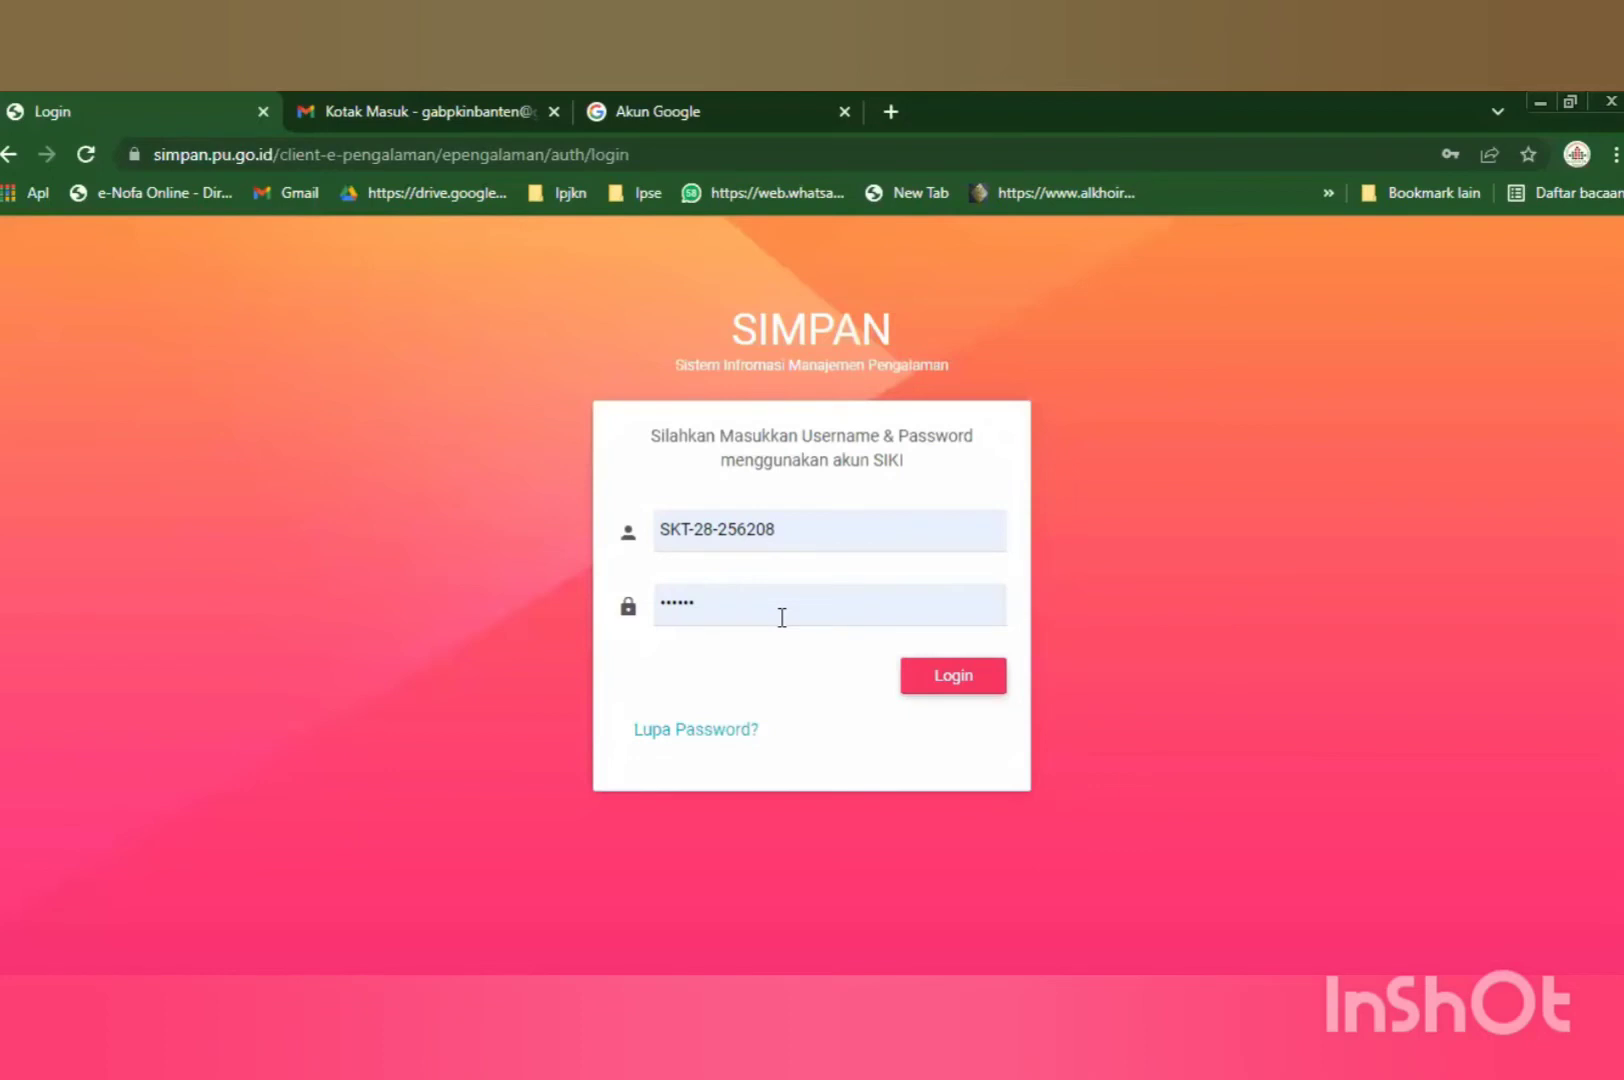
Replace the pre-filled username with another SIKI account's ID and move to the password field.
click(835, 528)
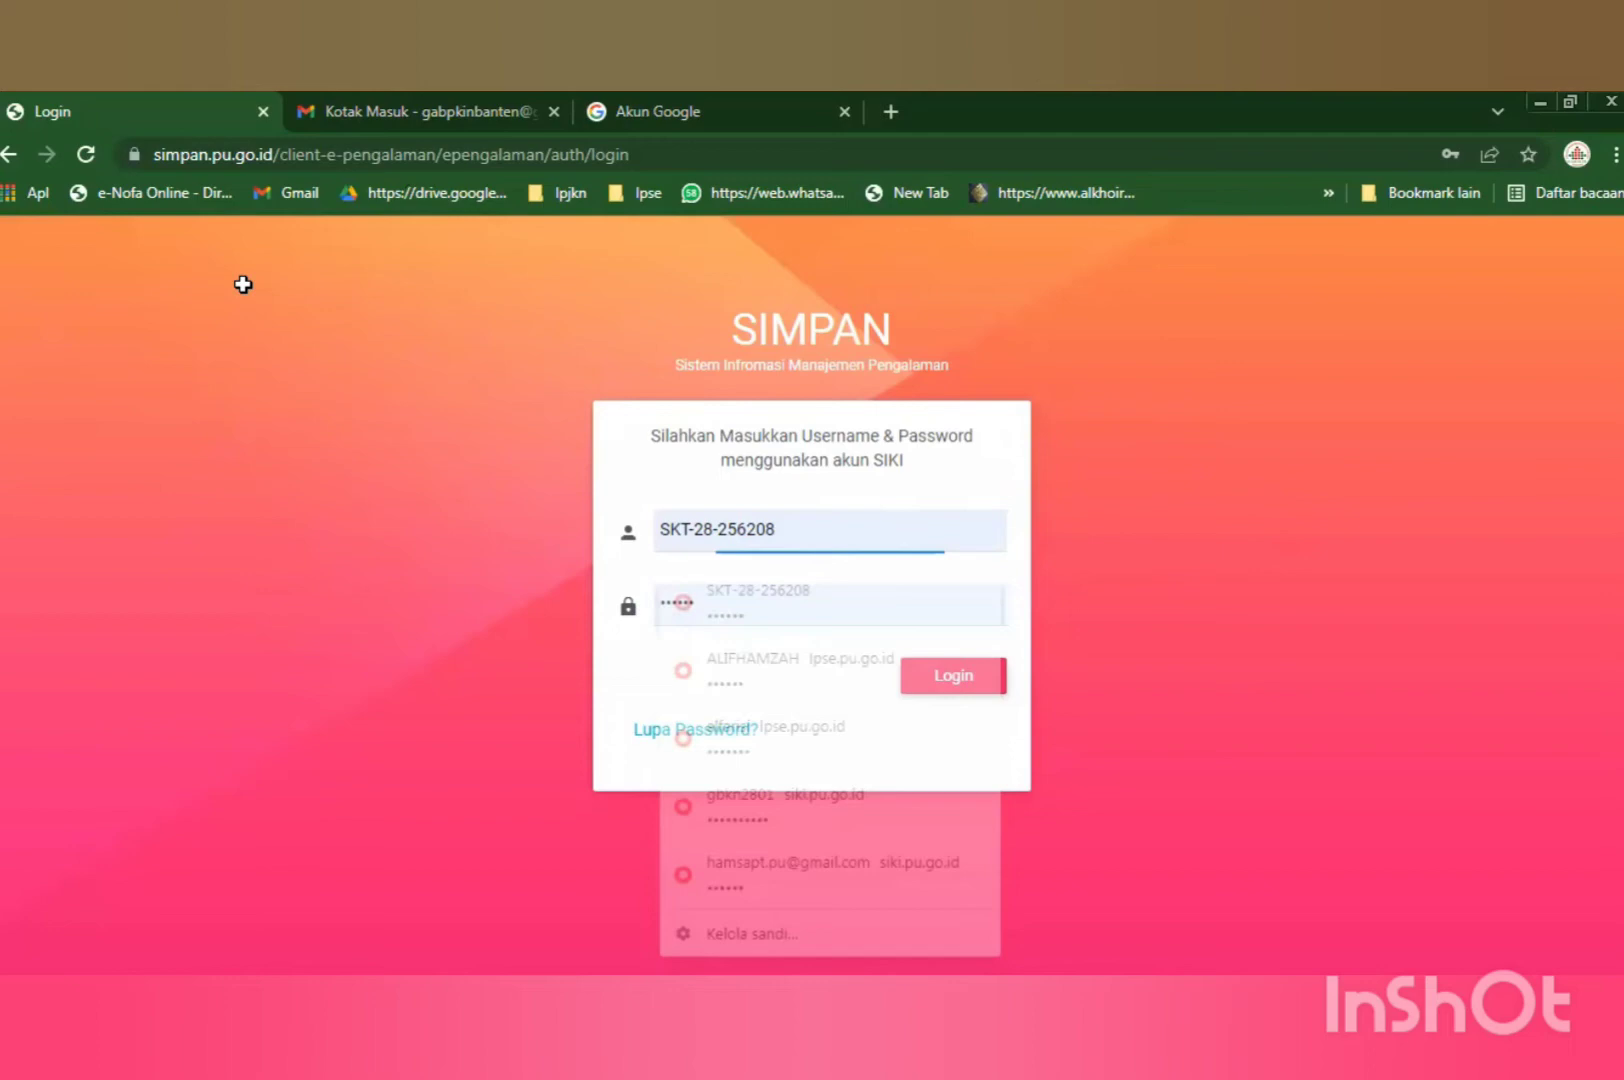
key(ctrl+a)
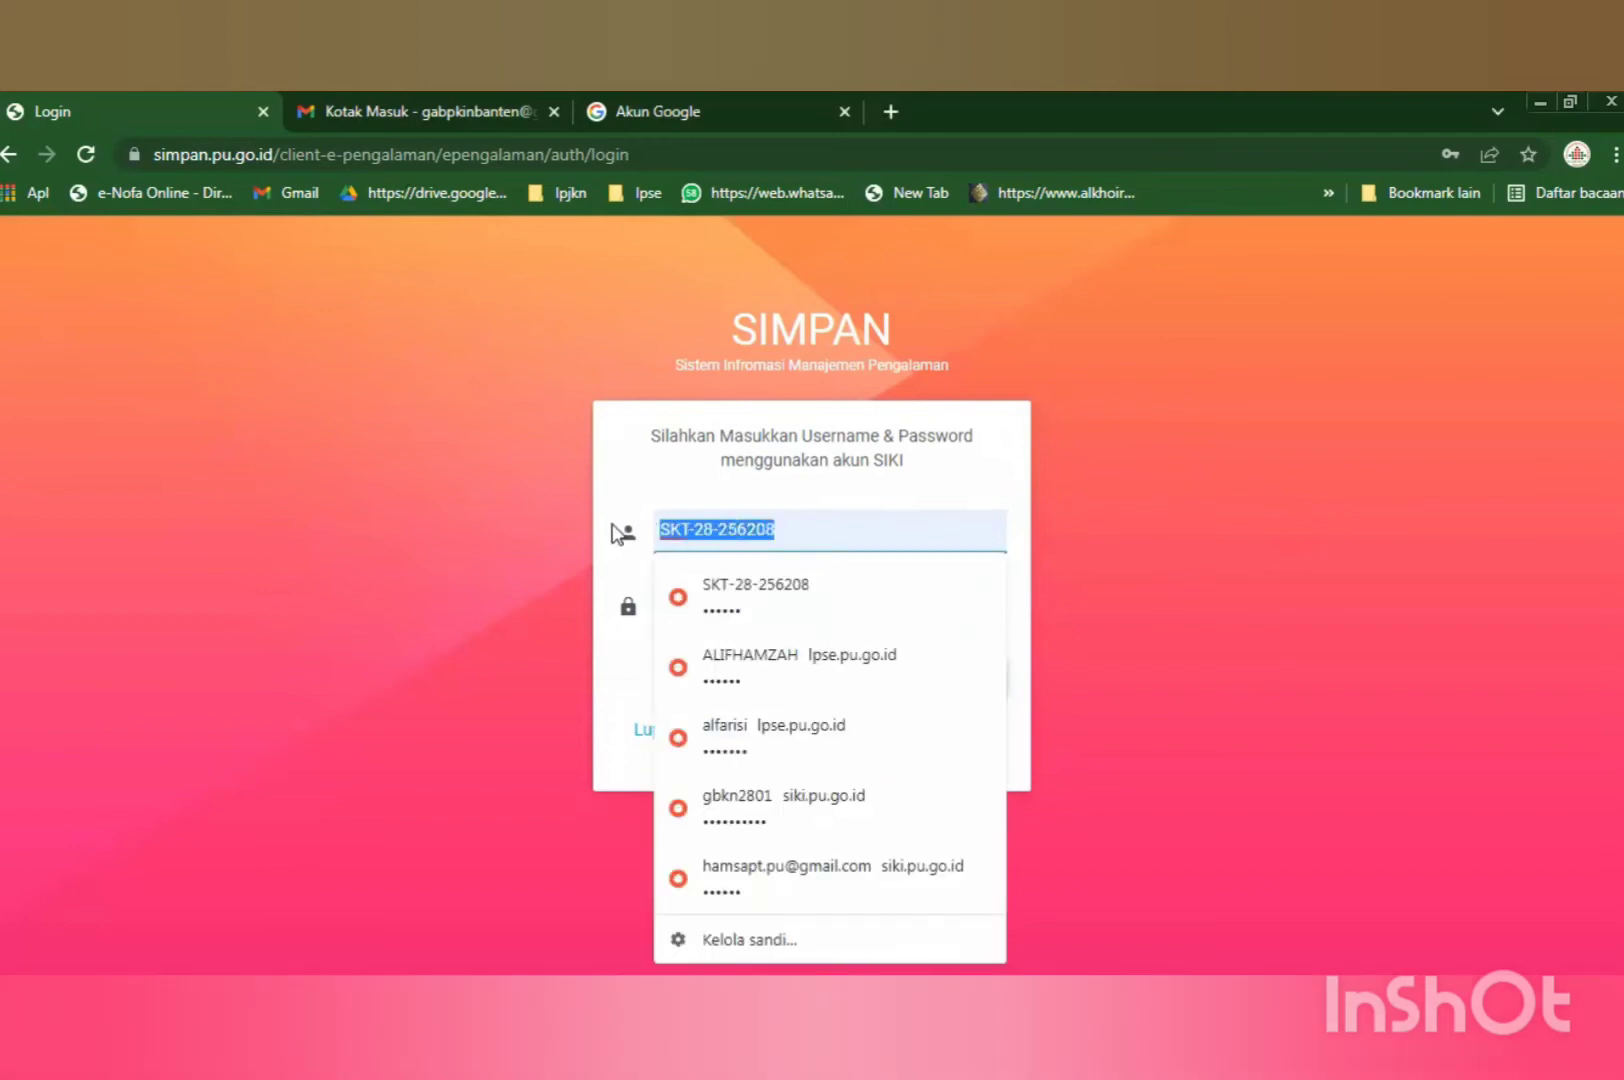
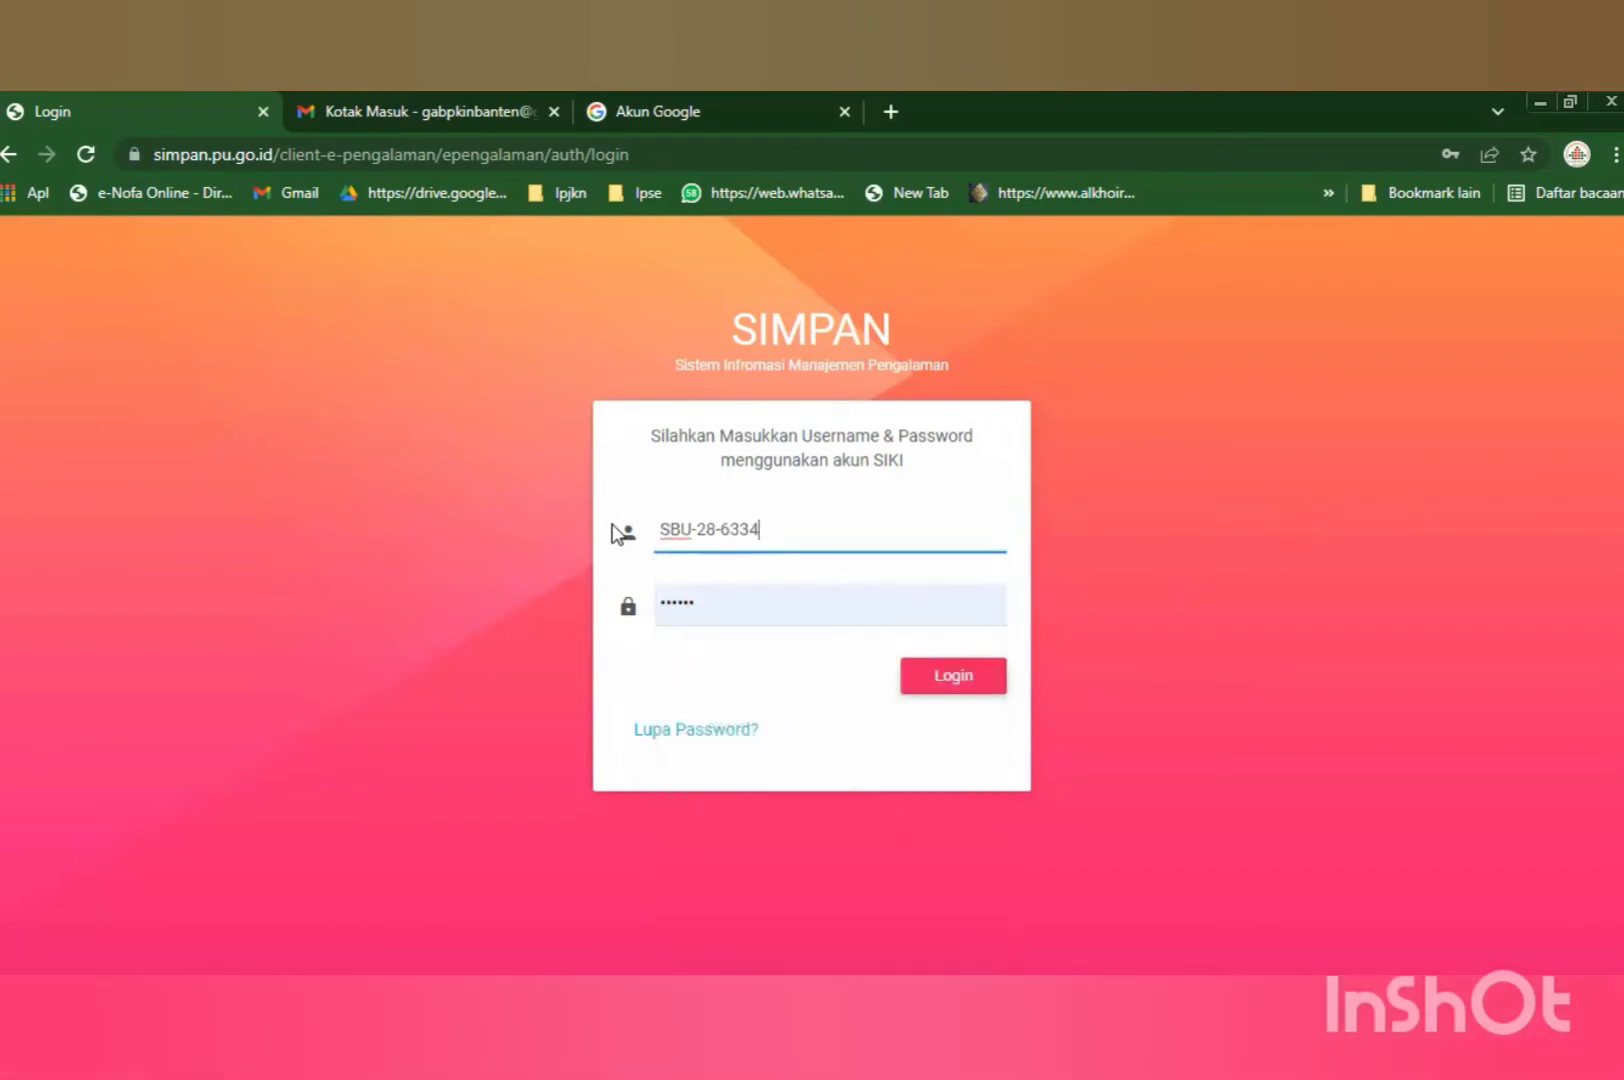
key(Tab)
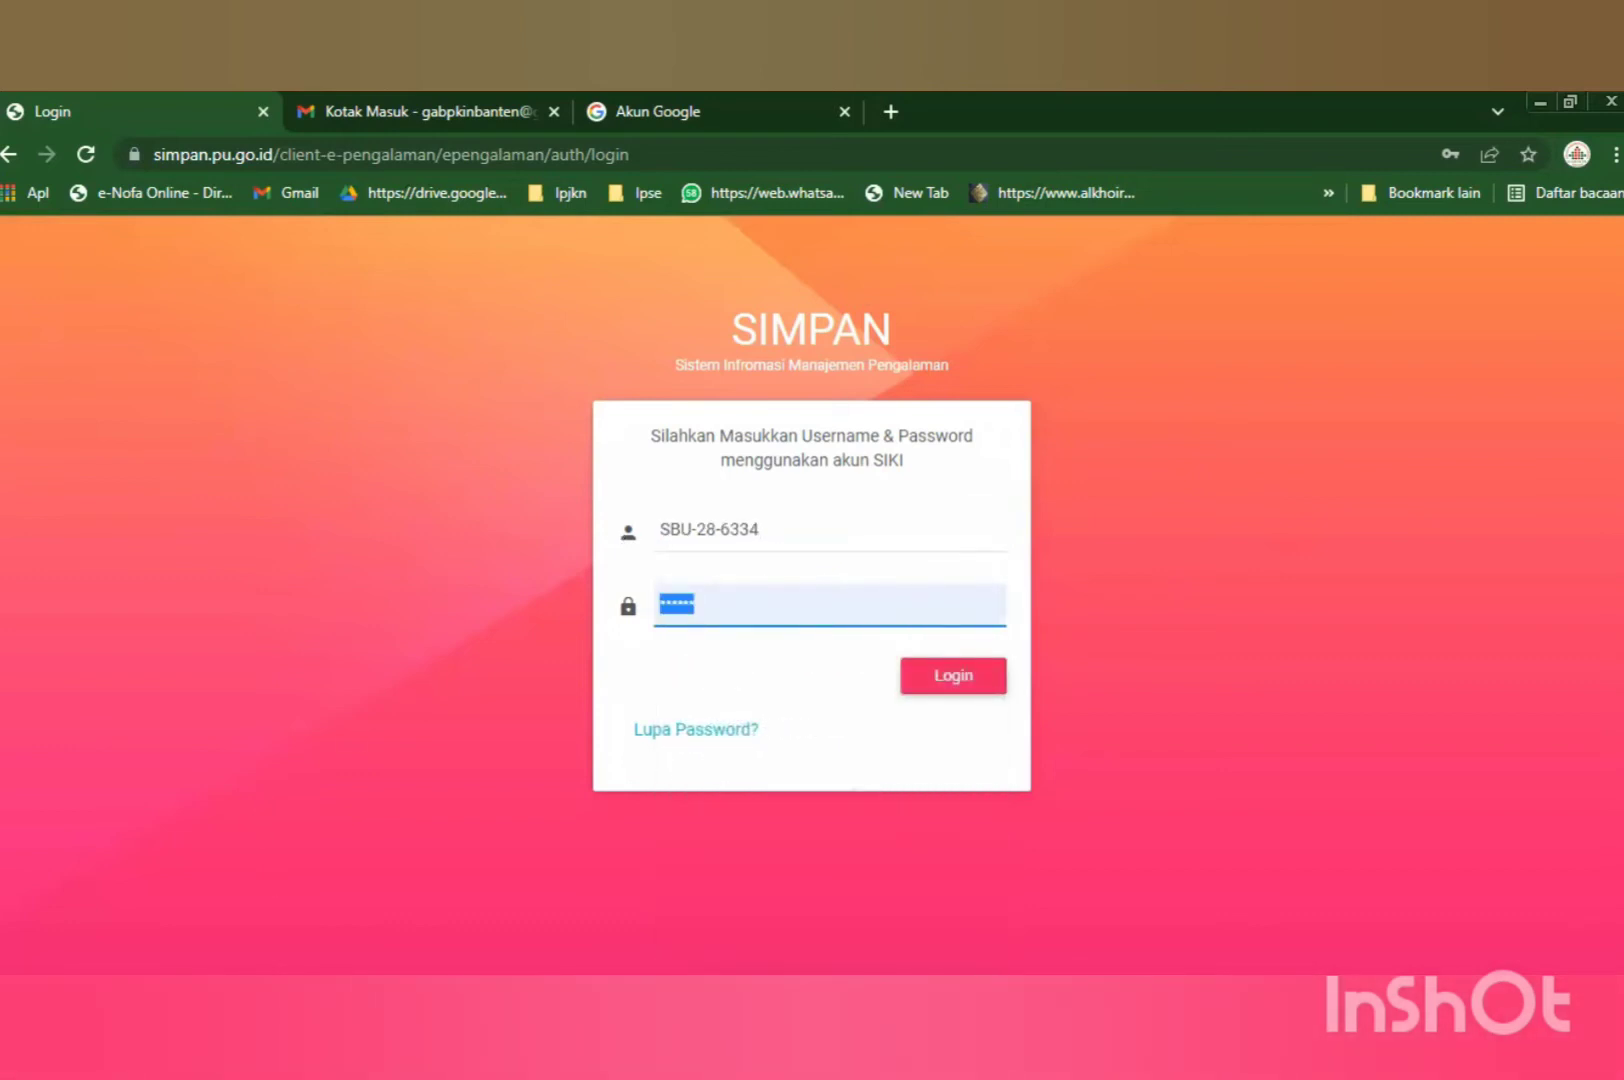